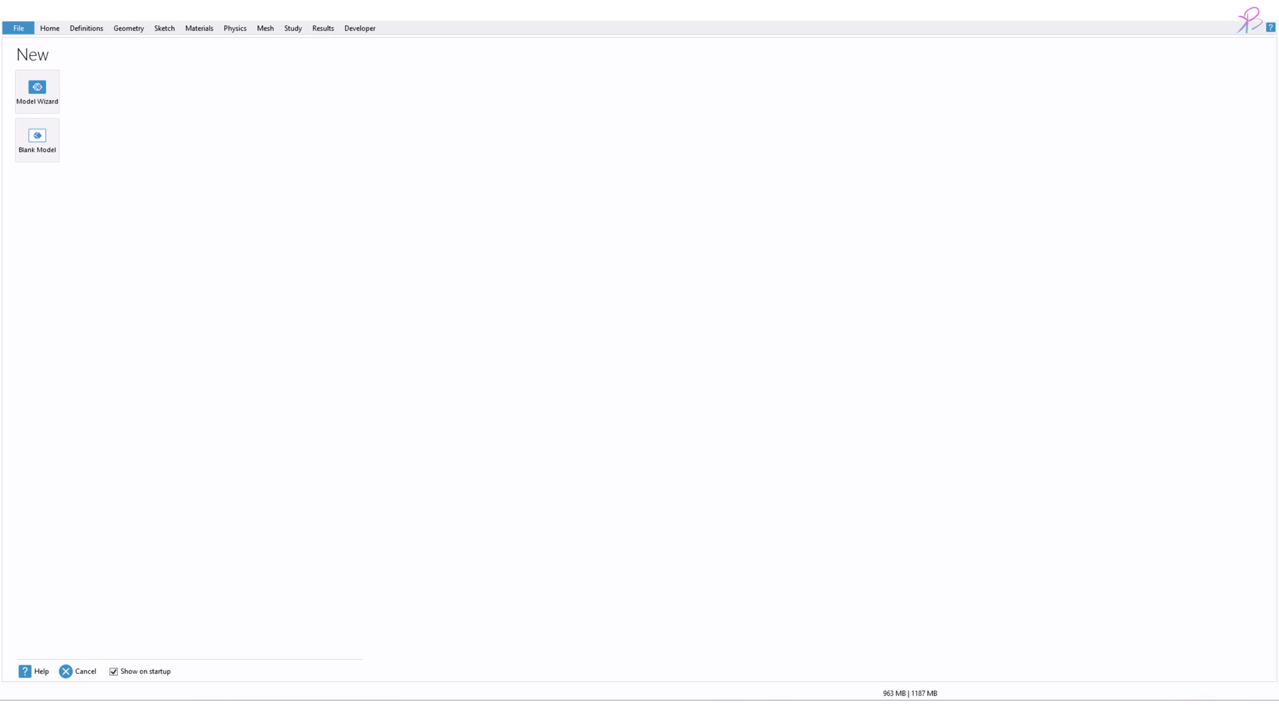
# Start a new Blank Model, discarding unsaved changes to Untitled.mph
pyautogui.click(45, 139)
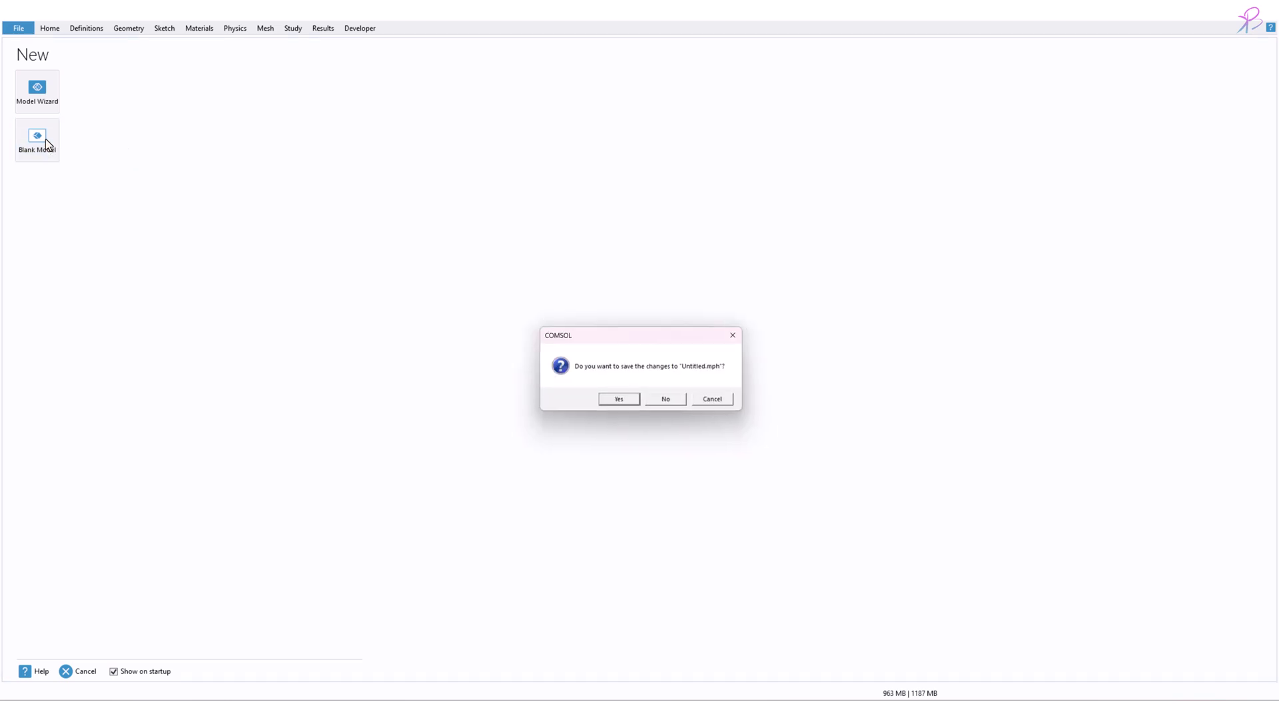
pyautogui.click(665, 402)
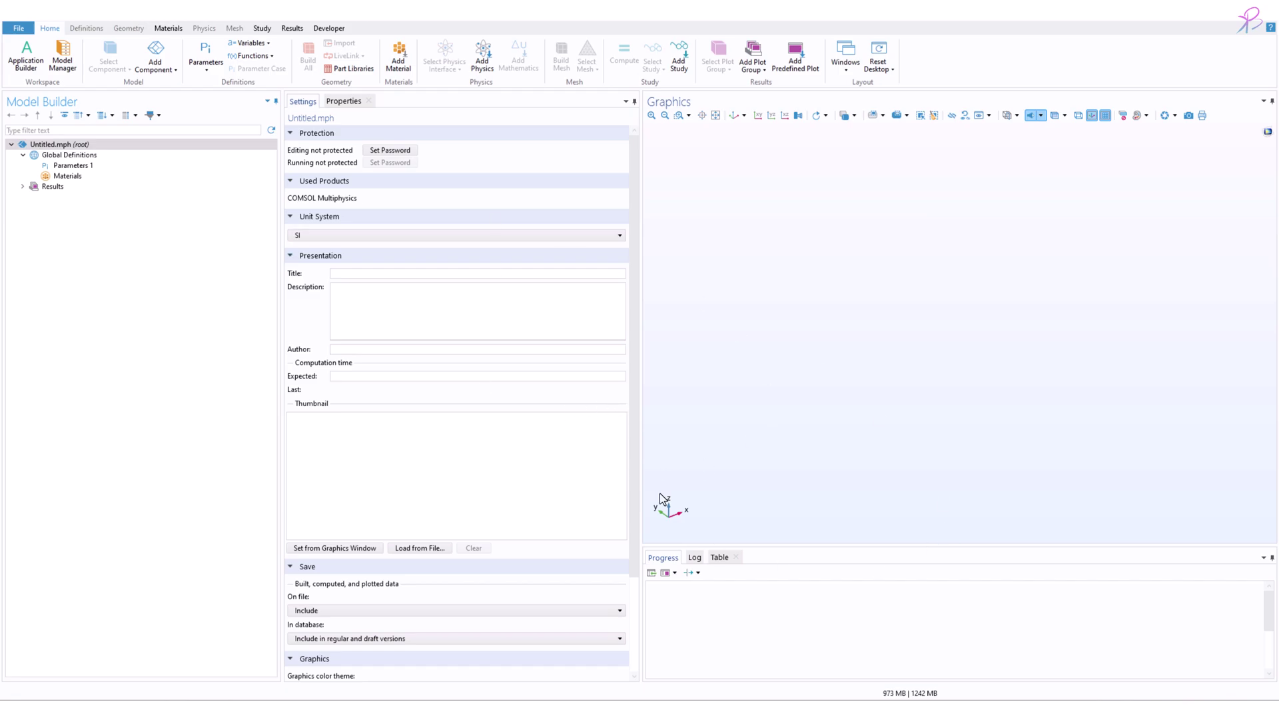
# Add a 2D component and sketch a 0.4 × 1.1 m rectangle cornered at (-0.4, -0.8)
pyautogui.click(154, 61)
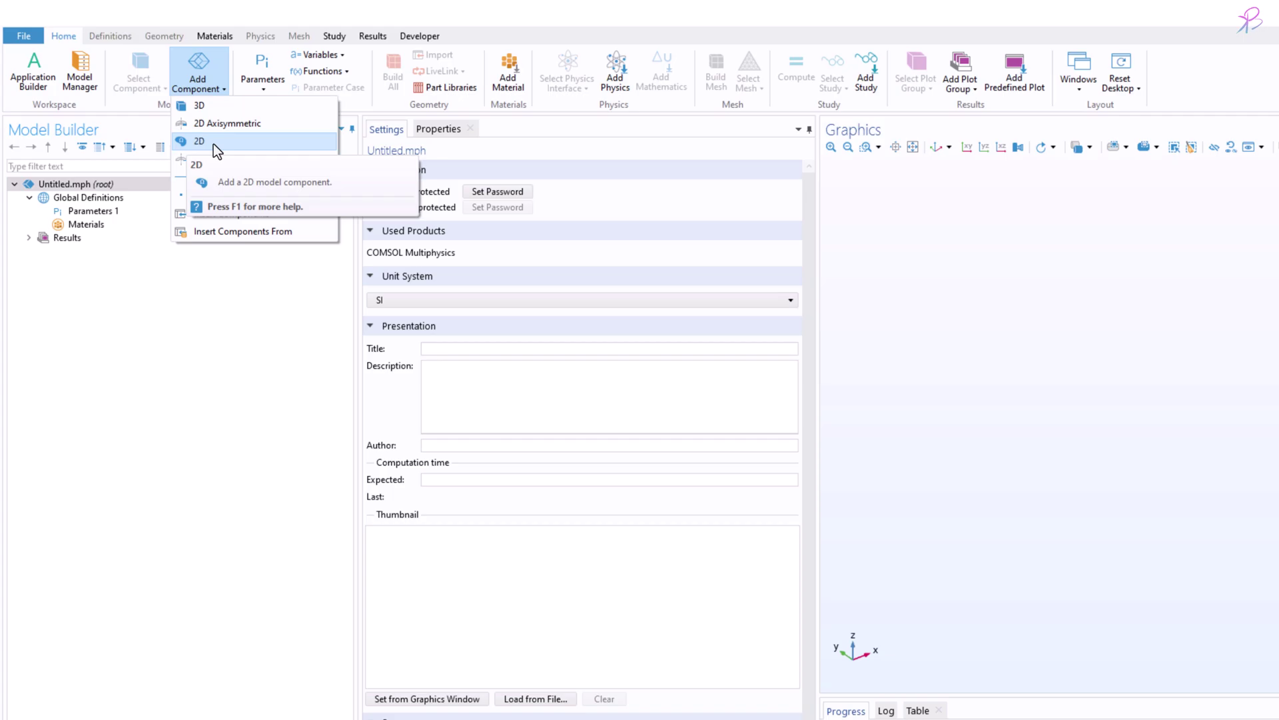
pyautogui.click(211, 142)
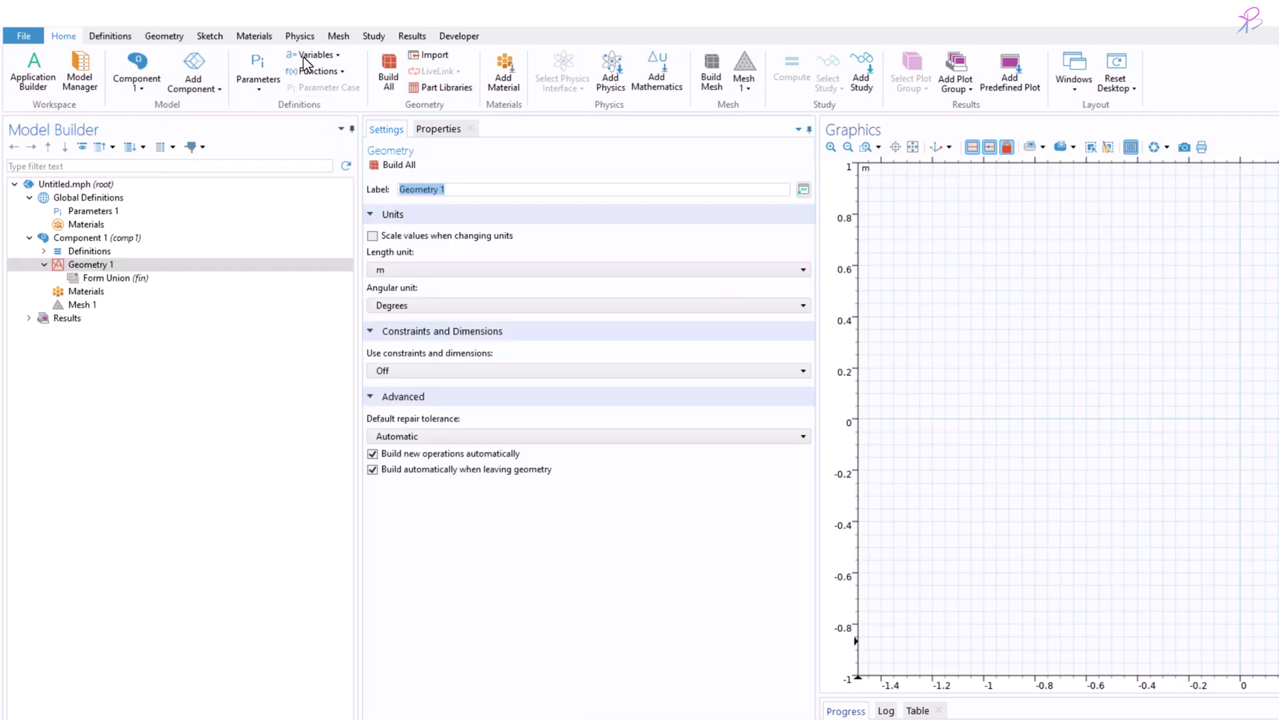
pyautogui.click(172, 38)
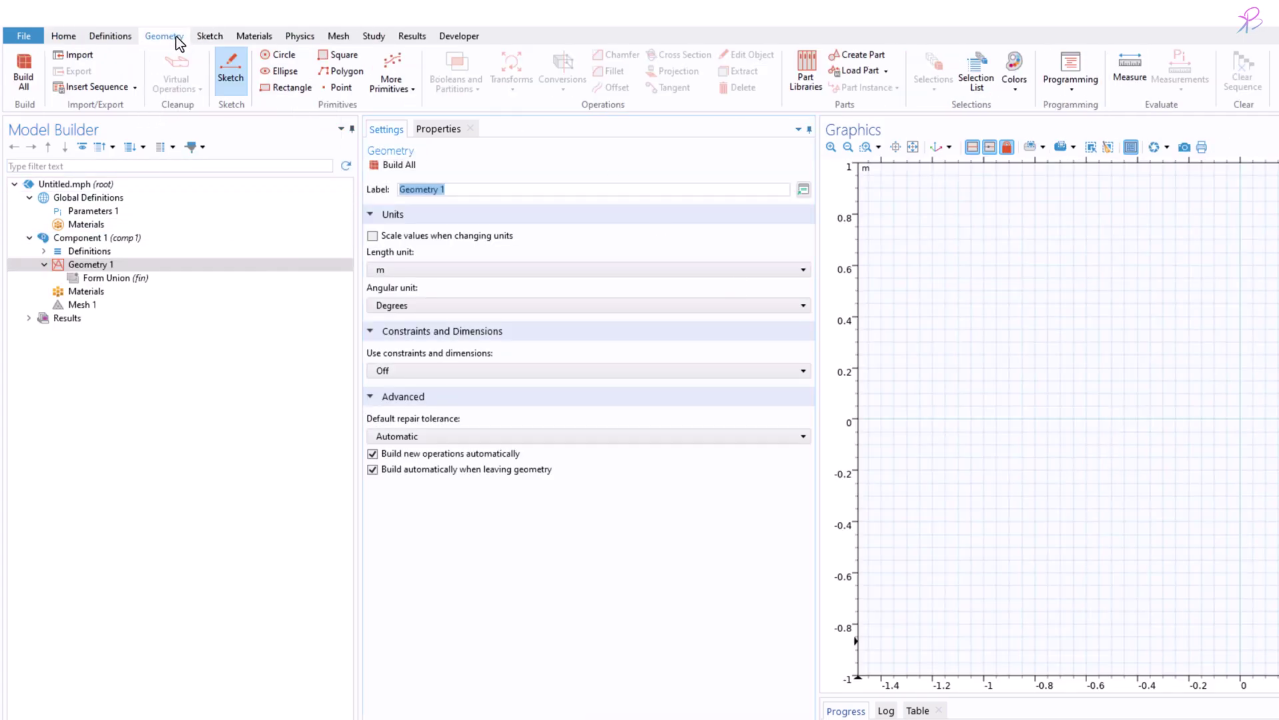
pyautogui.click(202, 37)
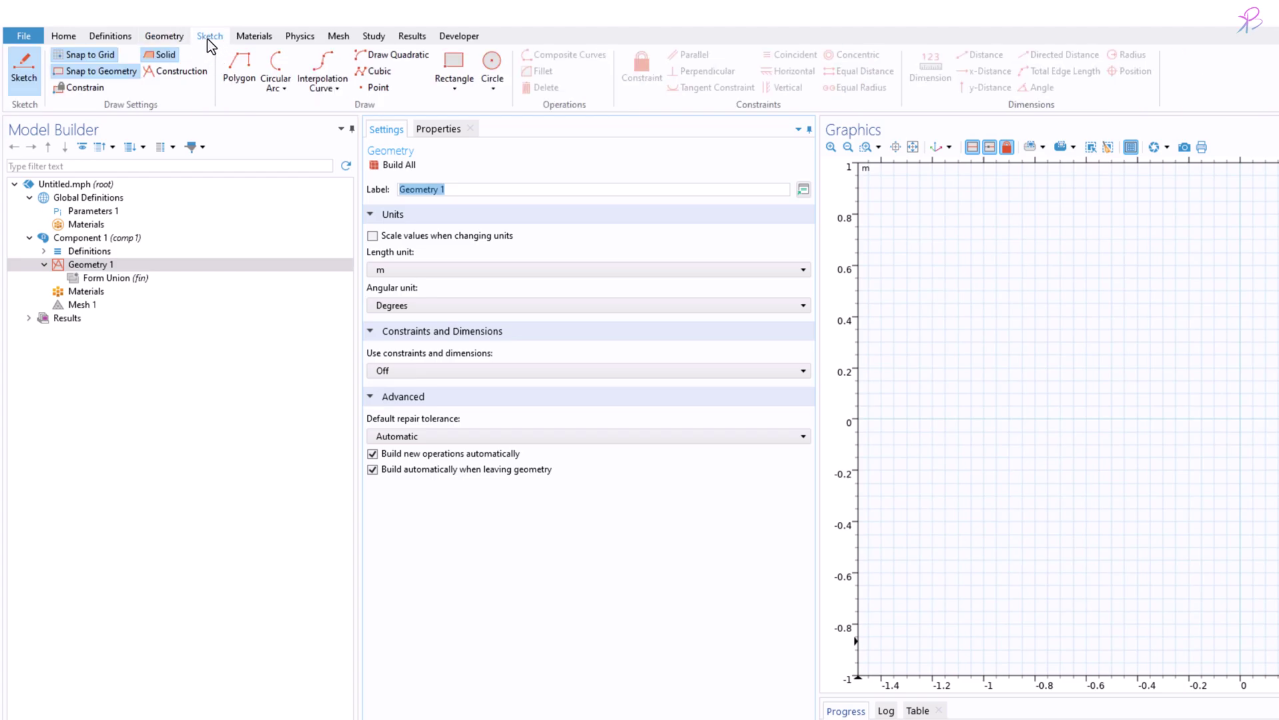
pyautogui.click(454, 67)
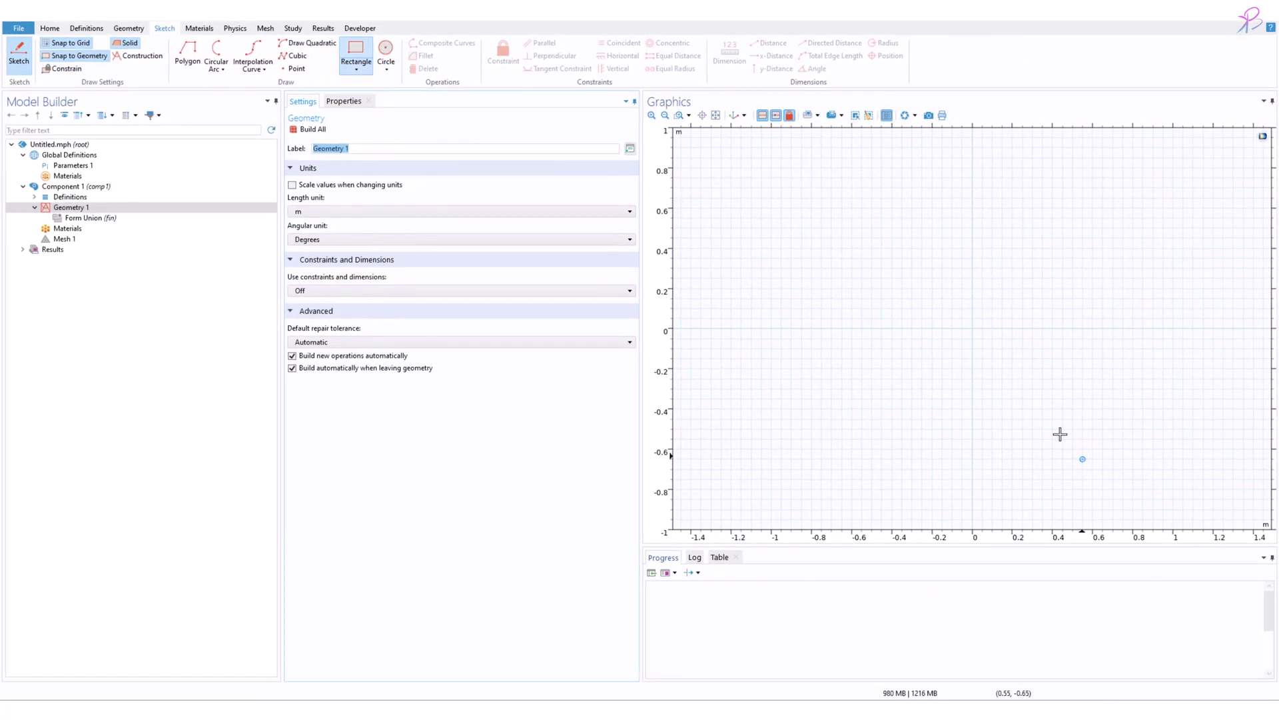
pyautogui.moveTo(893, 268)
pyautogui.mouseDown()
pyautogui.moveTo(942, 428)
pyautogui.moveTo(973, 443)
pyautogui.moveTo(975, 407)
pyautogui.moveTo(970, 490)
pyautogui.mouseUp()
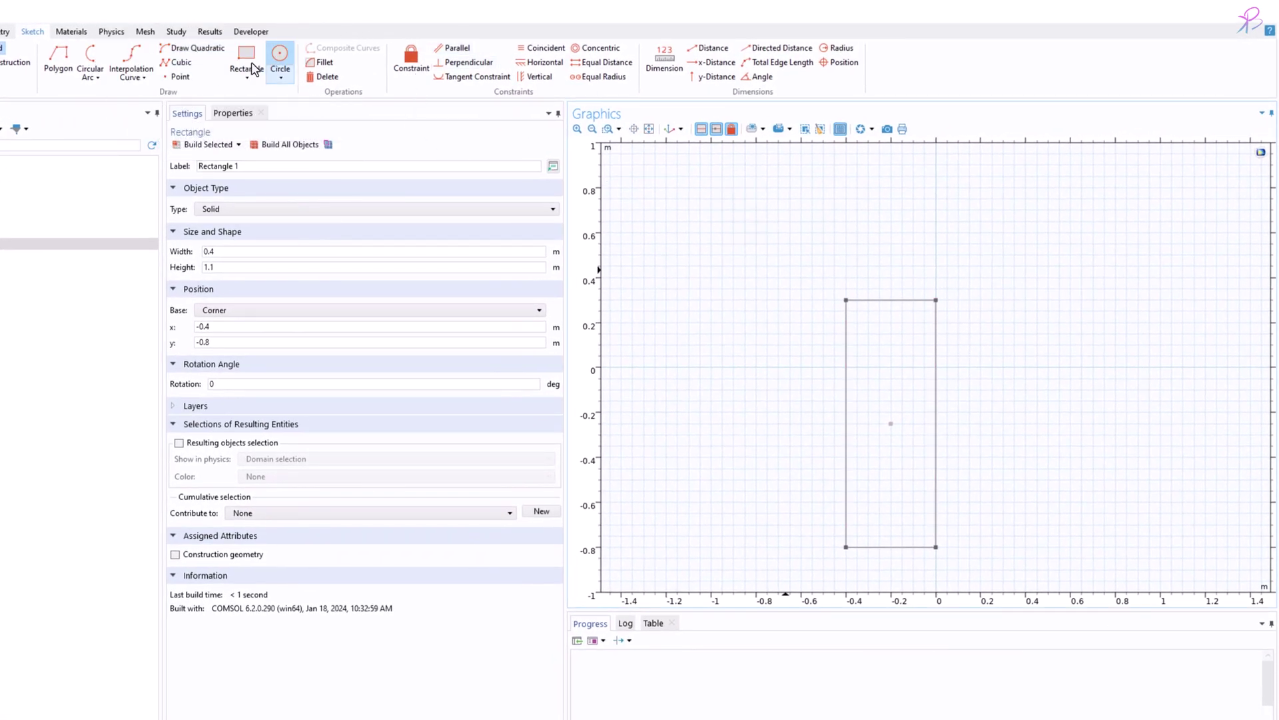
# Draw a quadratic arc bulging right between the rectangle's right corners, closed with a polygon segment
pyautogui.click(198, 48)
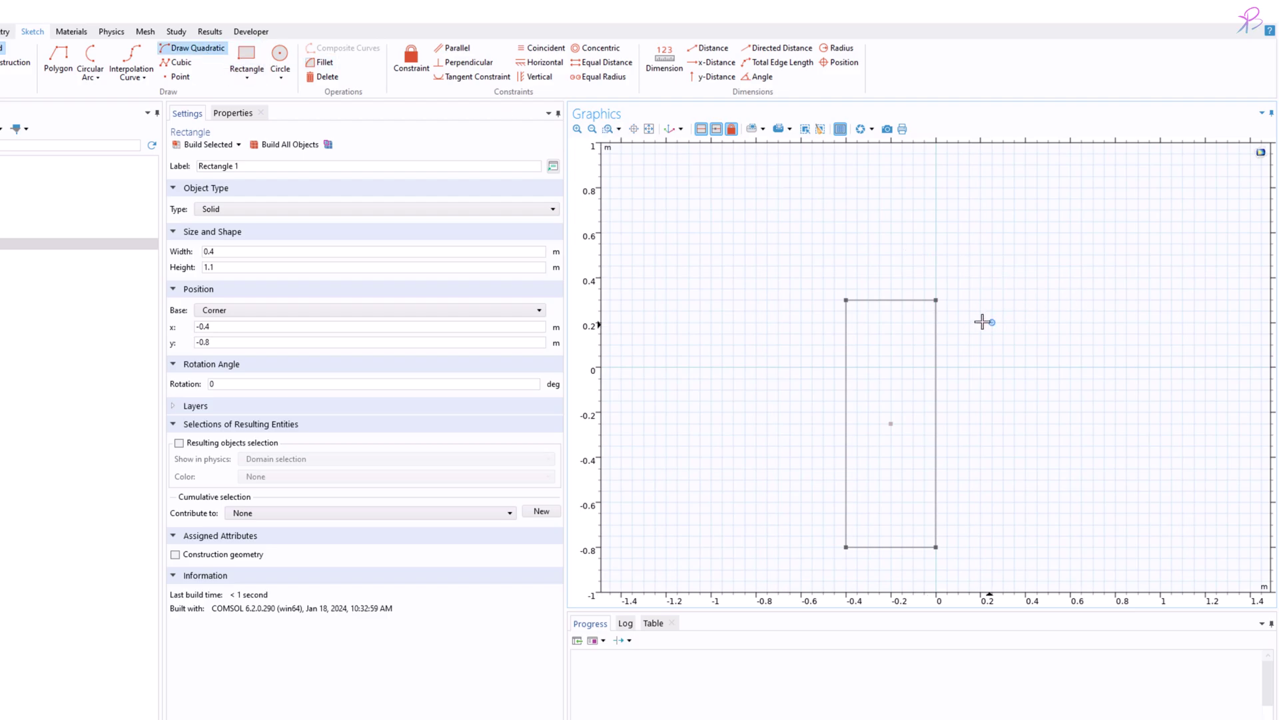
pyautogui.click(936, 301)
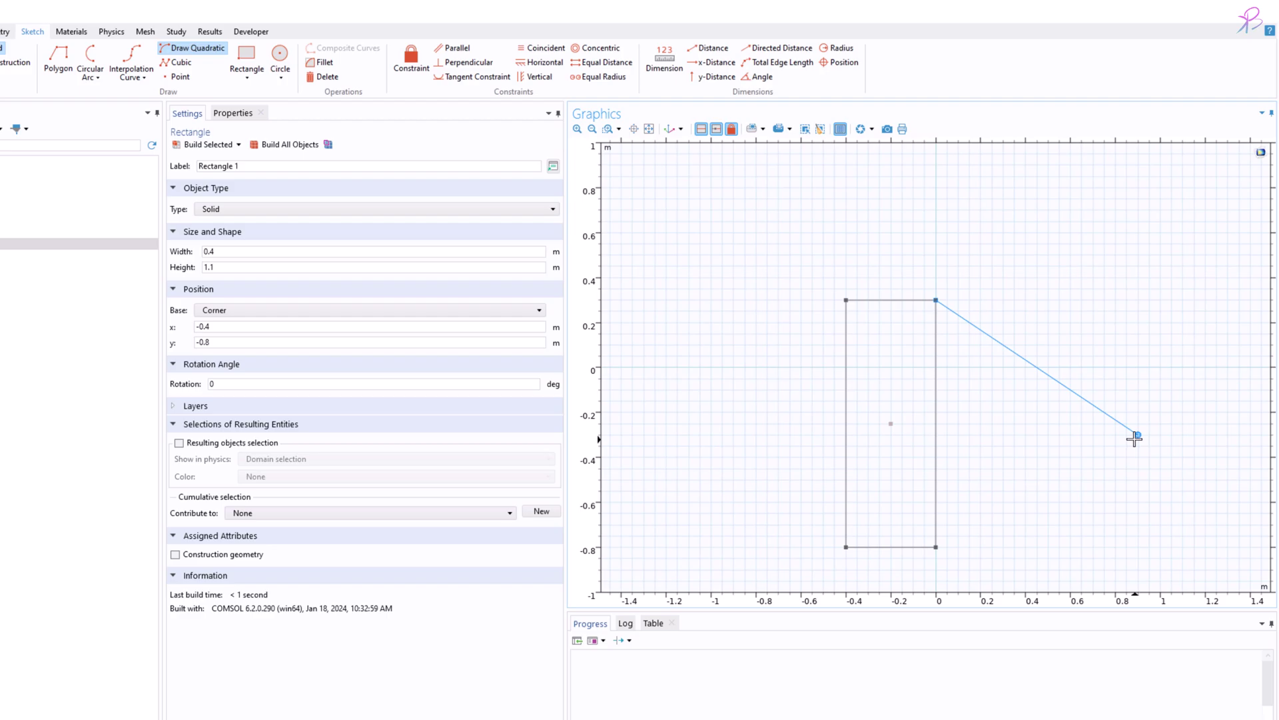
pyautogui.click(1135, 424)
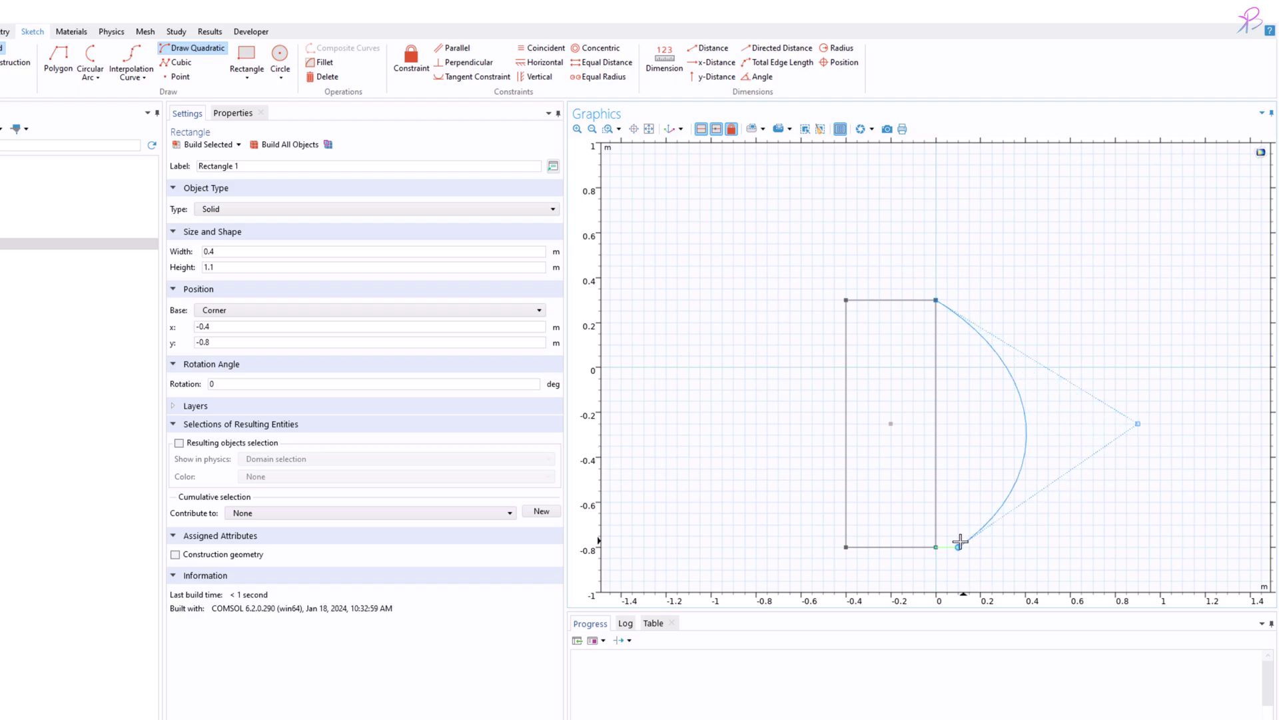
pyautogui.click(937, 547)
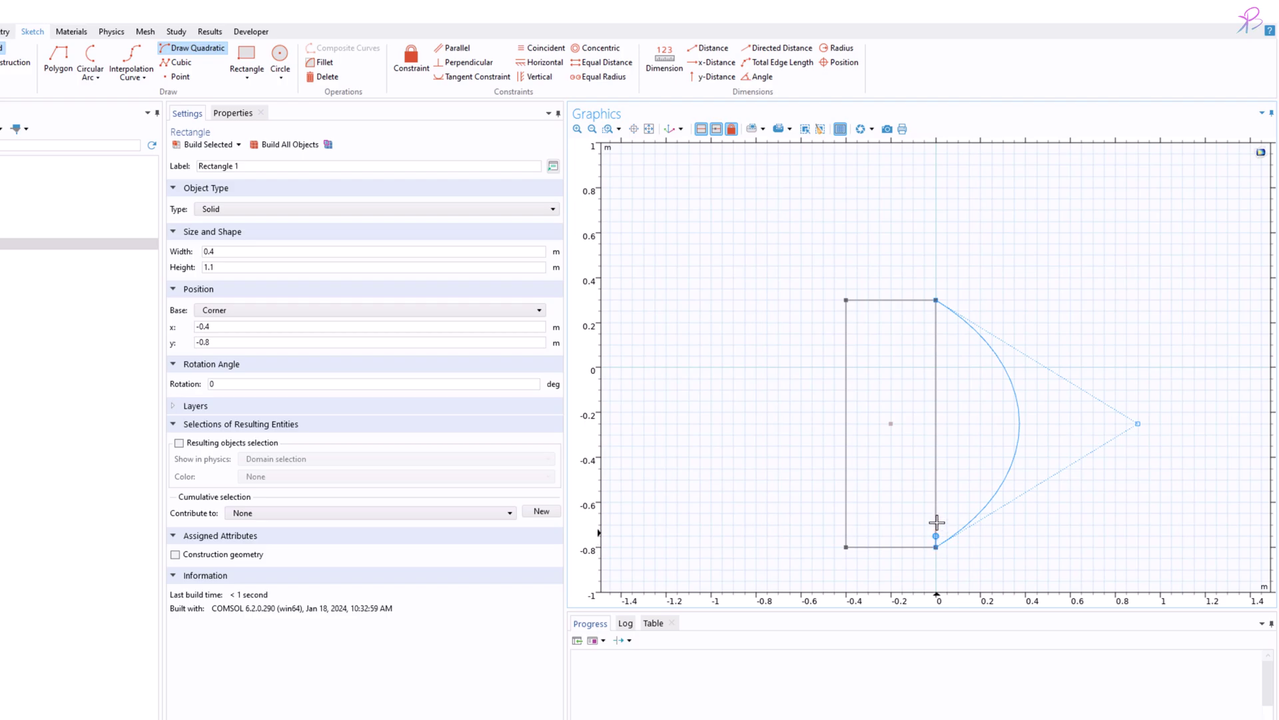
pyautogui.rightClick(936, 305)
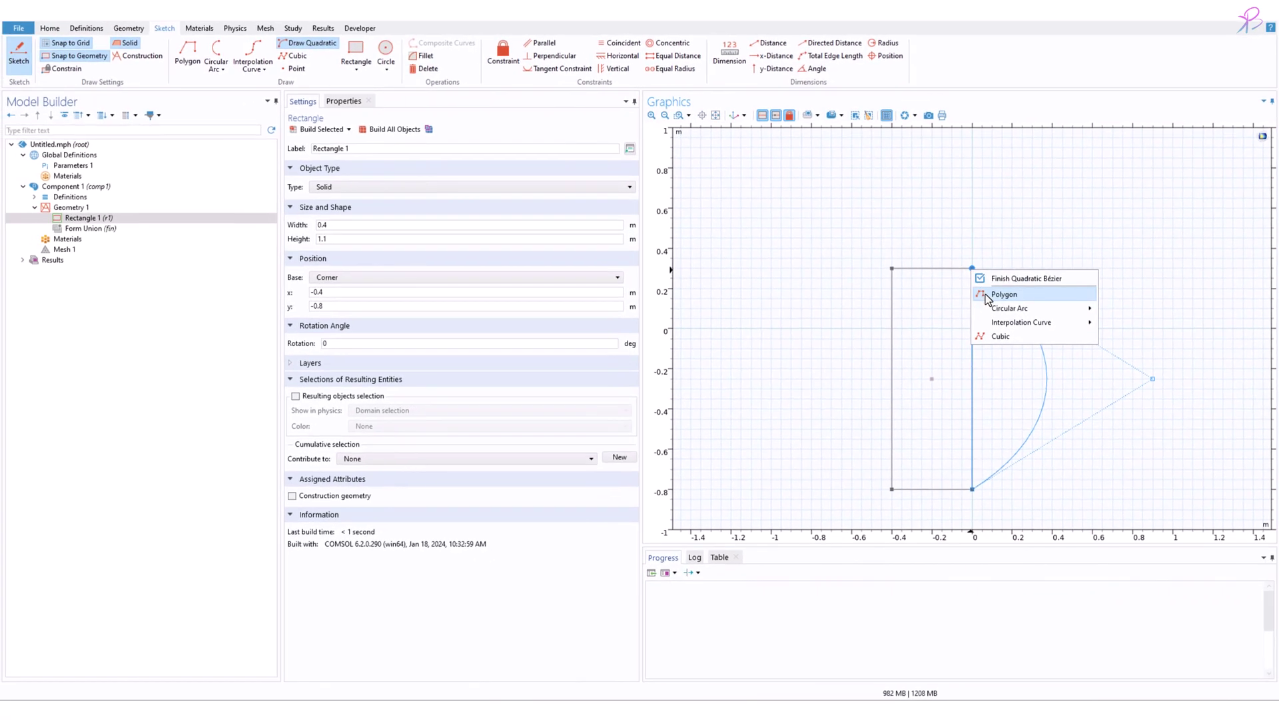
pyautogui.click(986, 294)
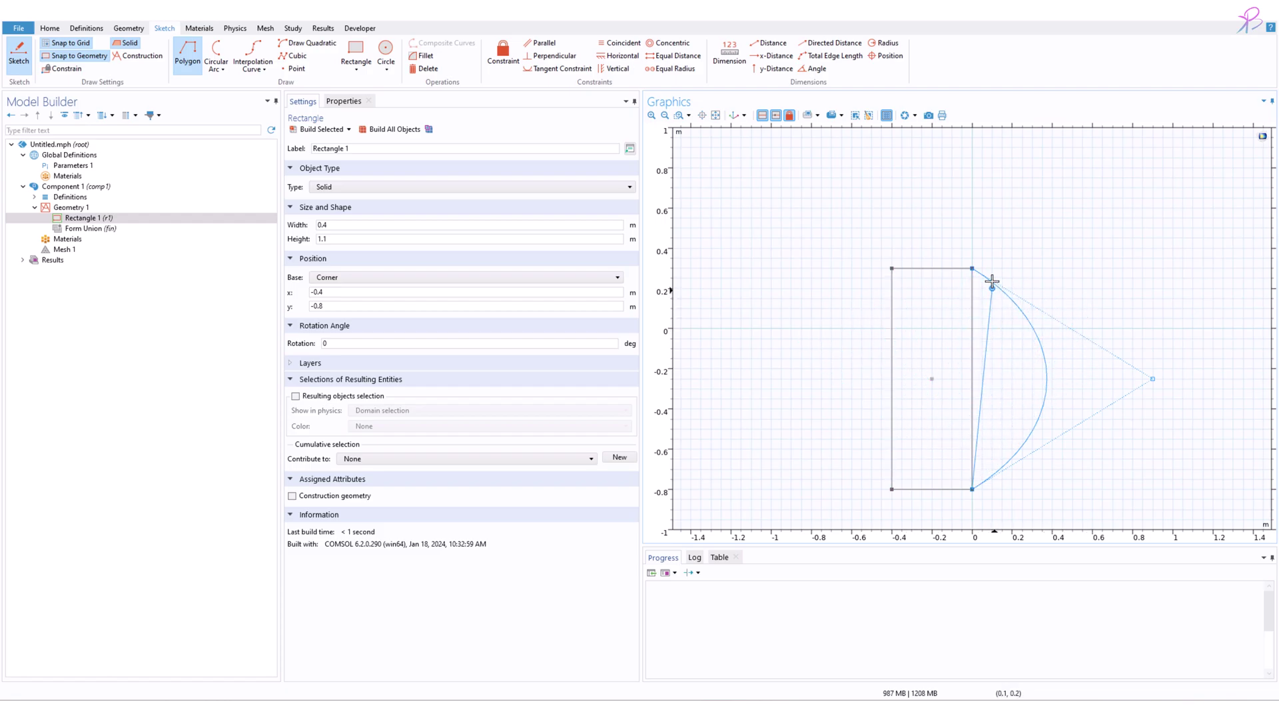
pyautogui.click(973, 268)
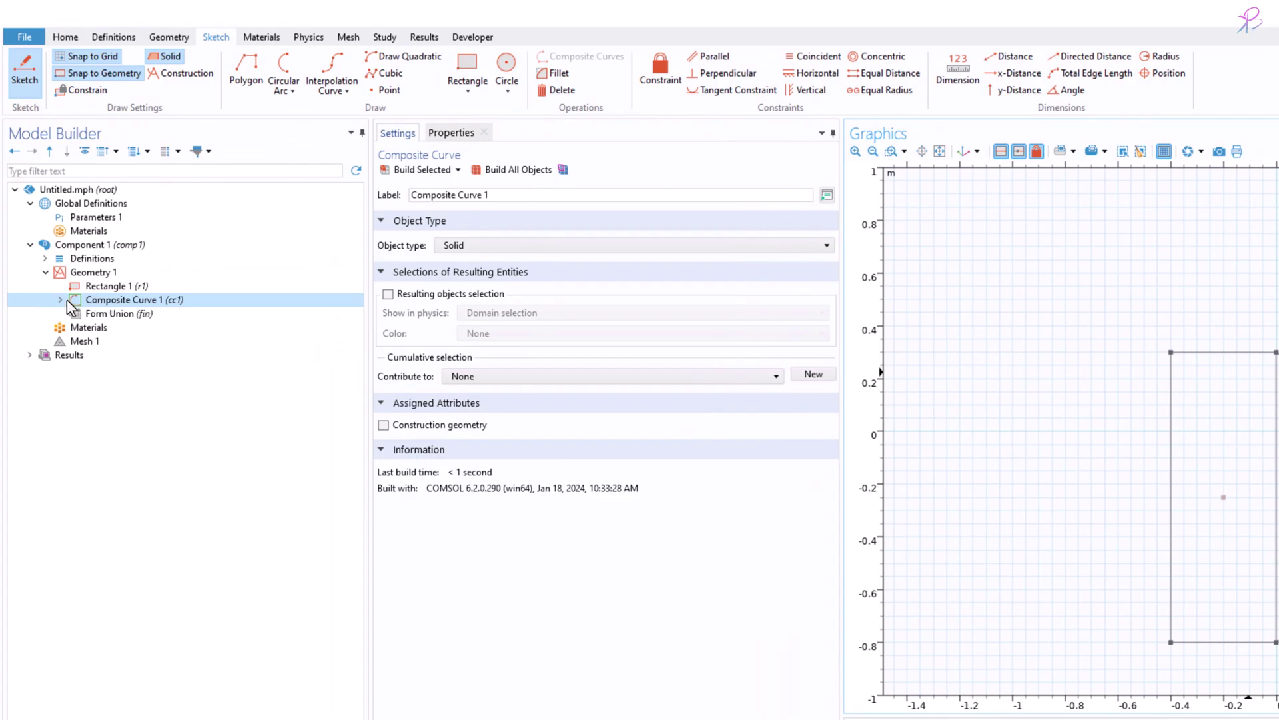
# Build all geometry objects and leave sketch mode to see the filled domains
pyautogui.click(62, 300)
pyautogui.click(61, 300)
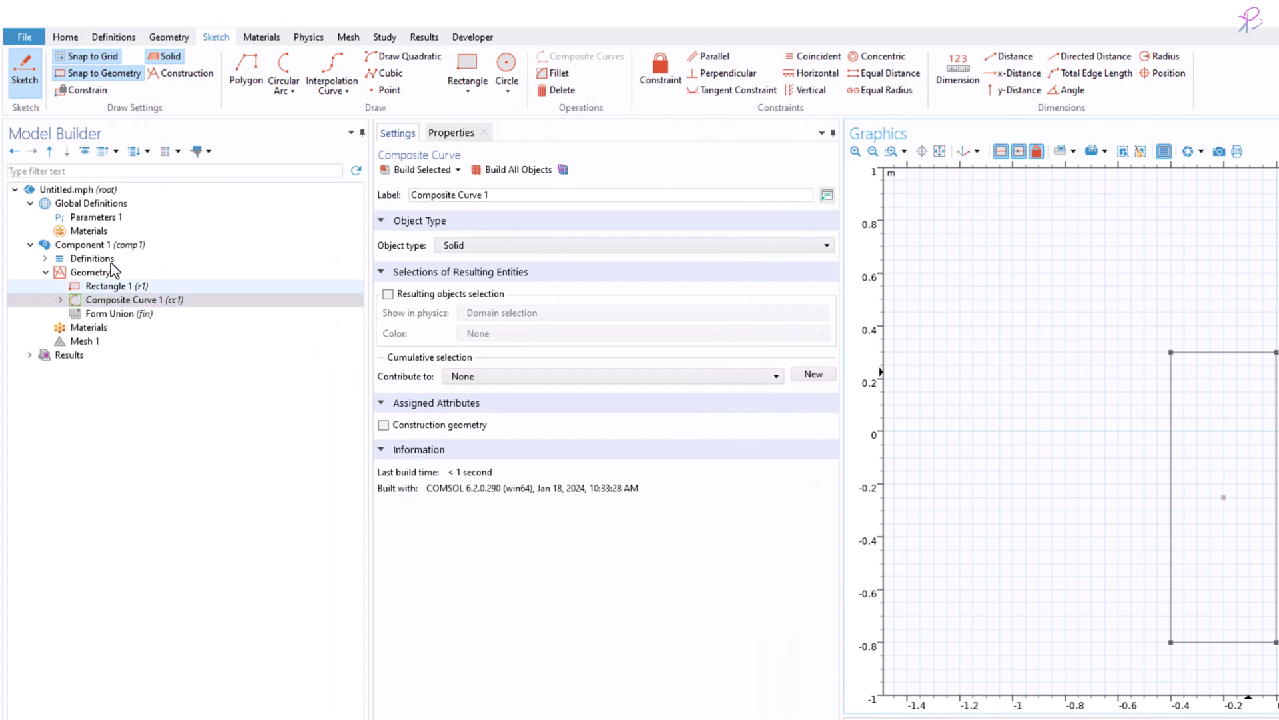
pyautogui.click(170, 37)
pyautogui.click(515, 169)
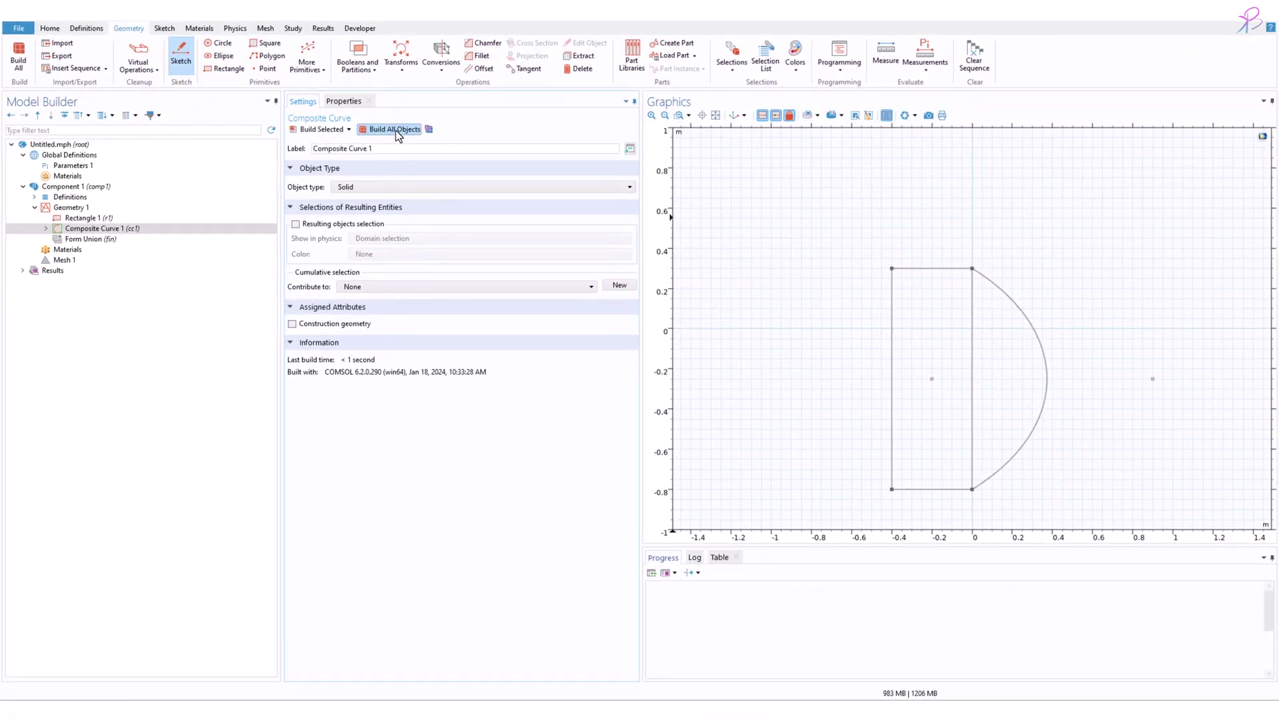
pyautogui.click(111, 220)
pyautogui.click(321, 129)
pyautogui.click(393, 130)
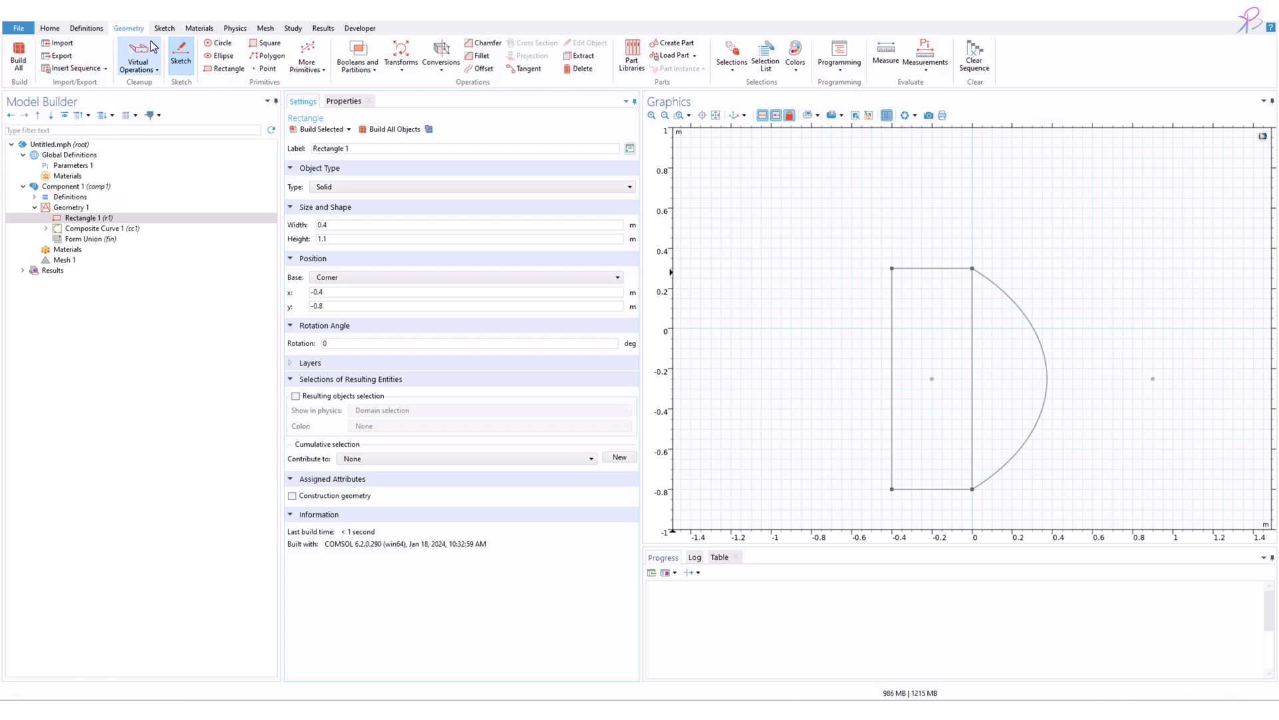
pyautogui.click(180, 54)
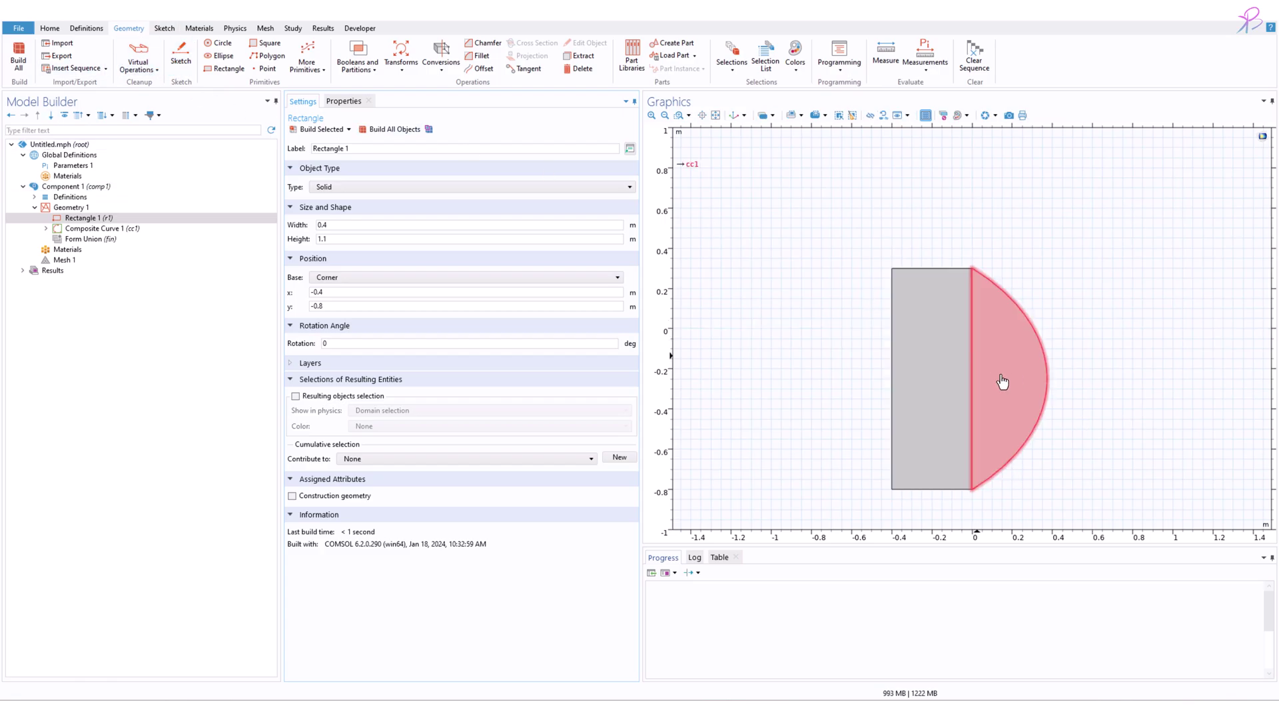
# Disable Composite Curve 1 in the Model Builder
pyautogui.click(98, 230)
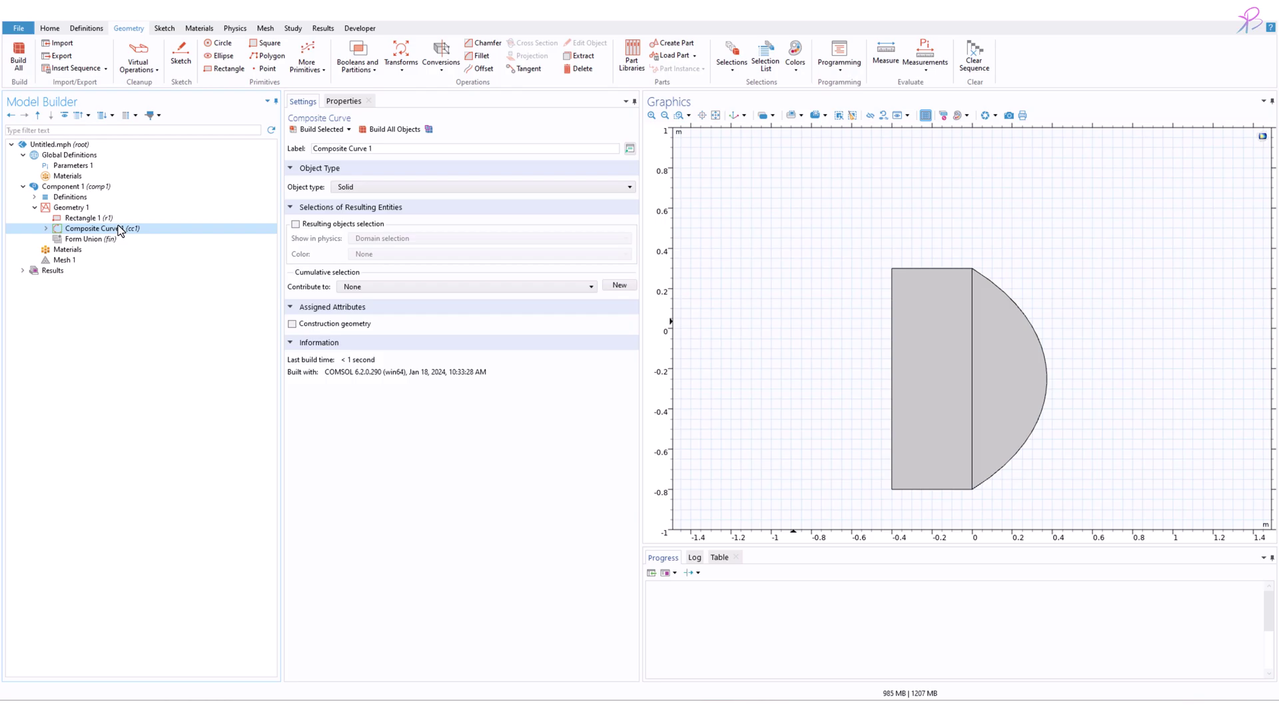
pyautogui.rightClick(102, 227)
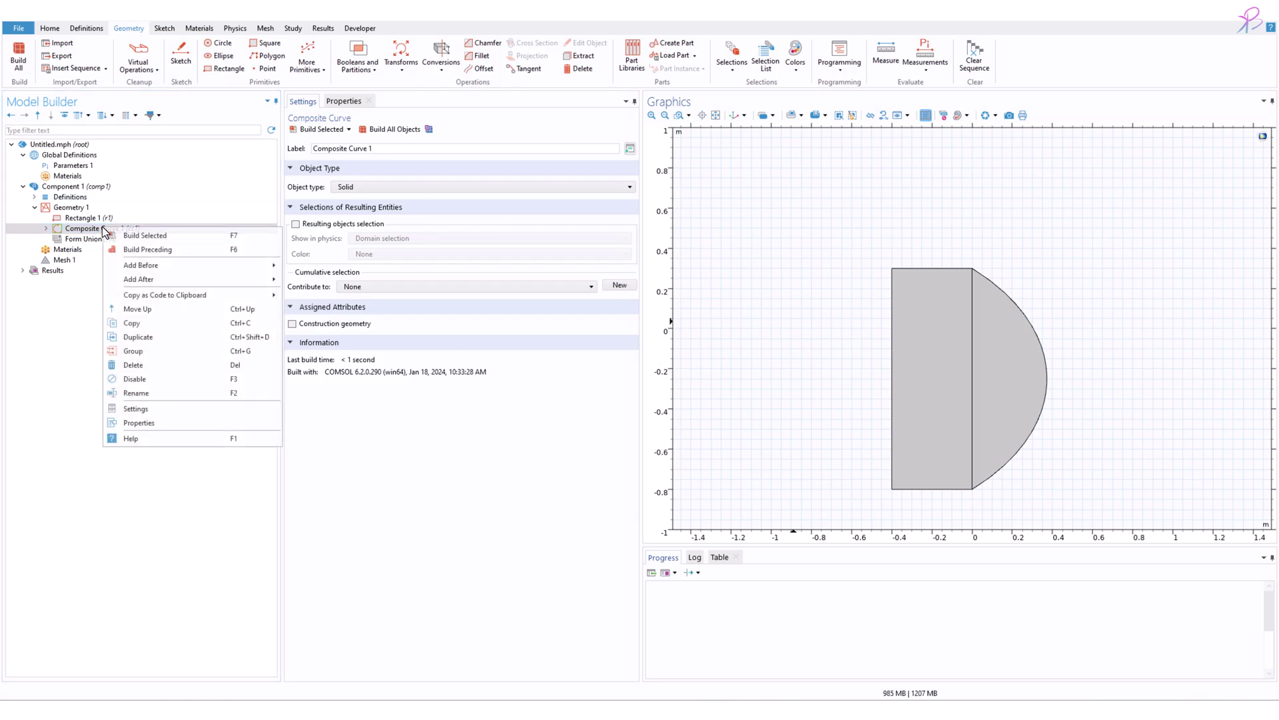
pyautogui.click(134, 379)
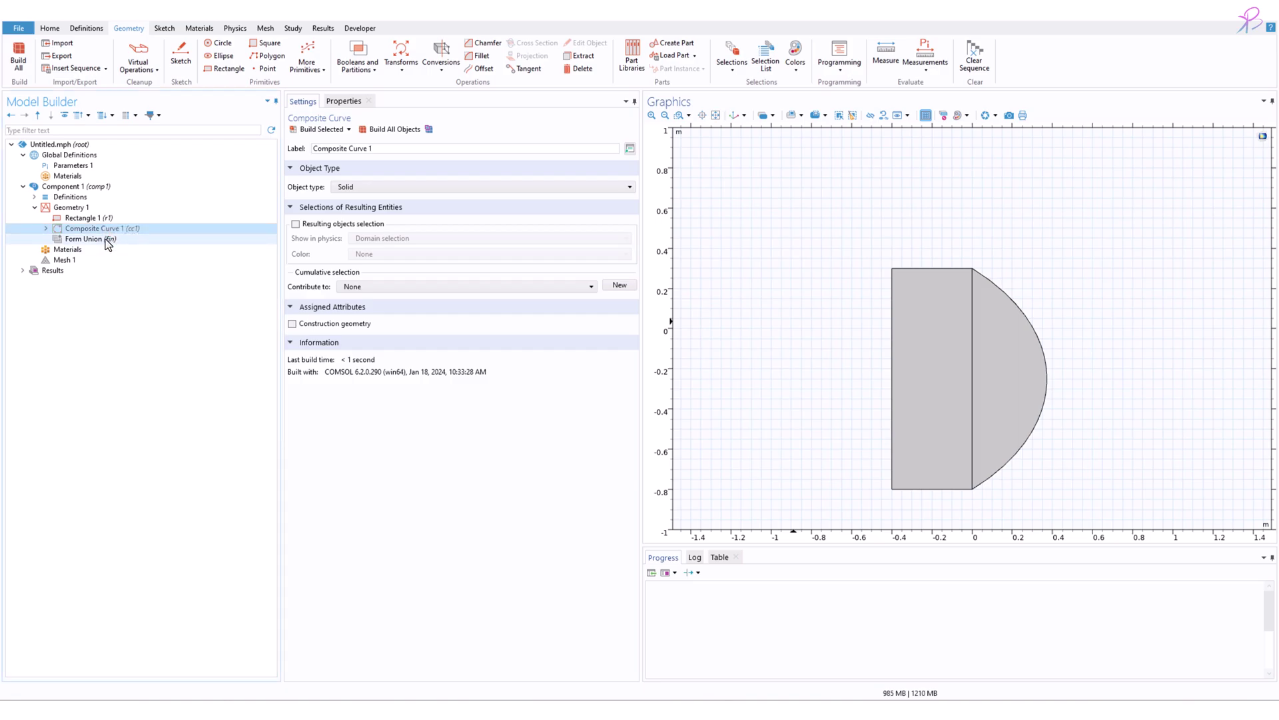
pyautogui.click(165, 29)
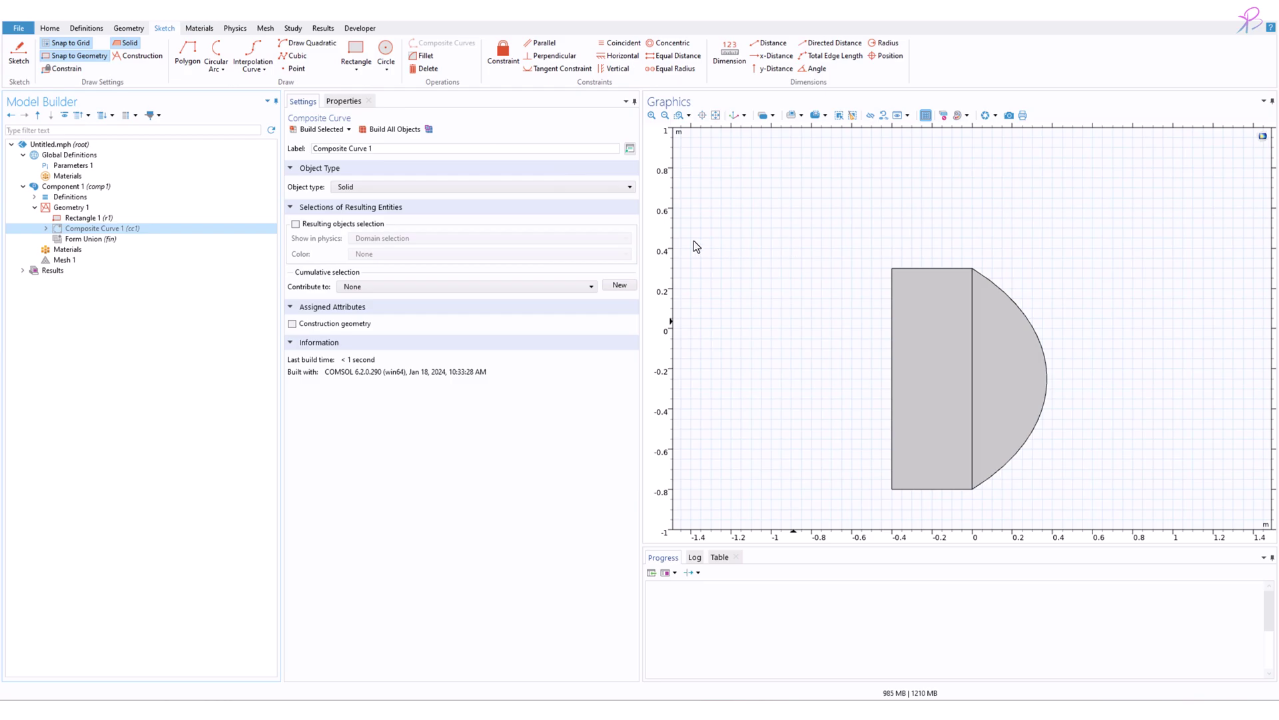
# Sketch Quadratic Bézier 1 from (0, 0.3) via control point (0.65, -0.25) to (0, -0.8)
pyautogui.click(322, 129)
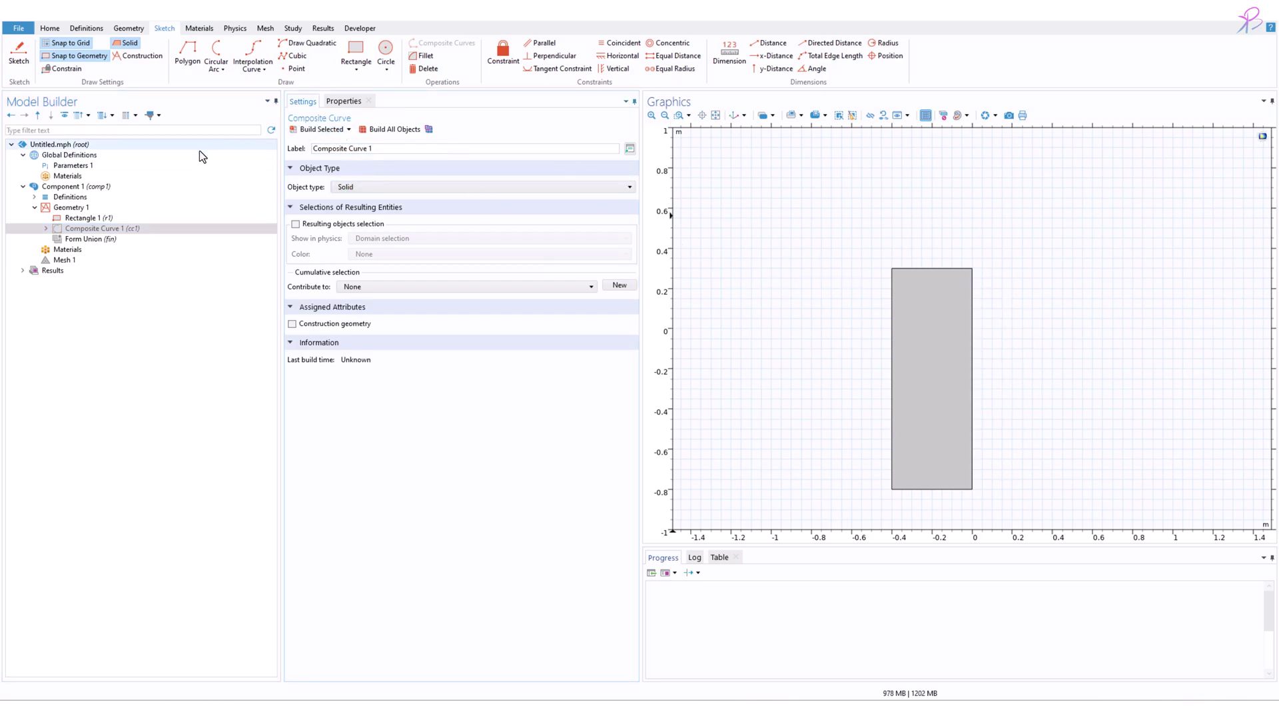
pyautogui.click(18, 53)
pyautogui.click(310, 42)
pyautogui.click(972, 268)
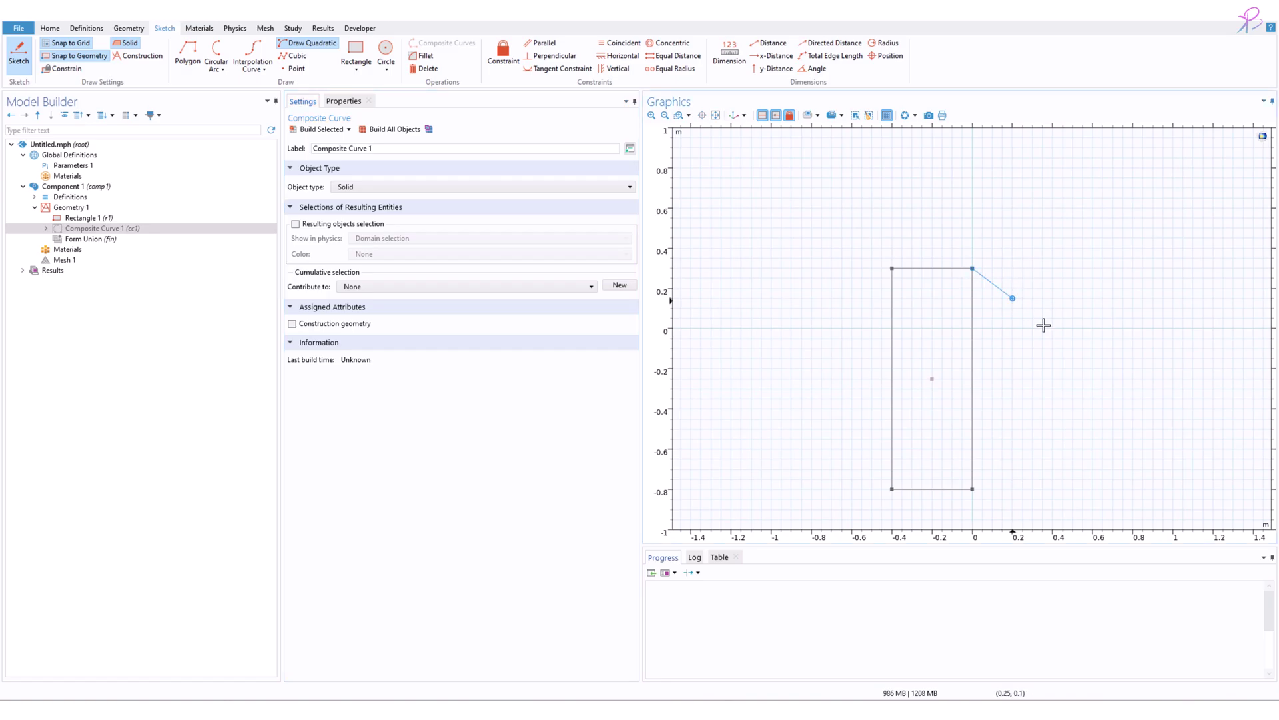
pyautogui.click(1103, 378)
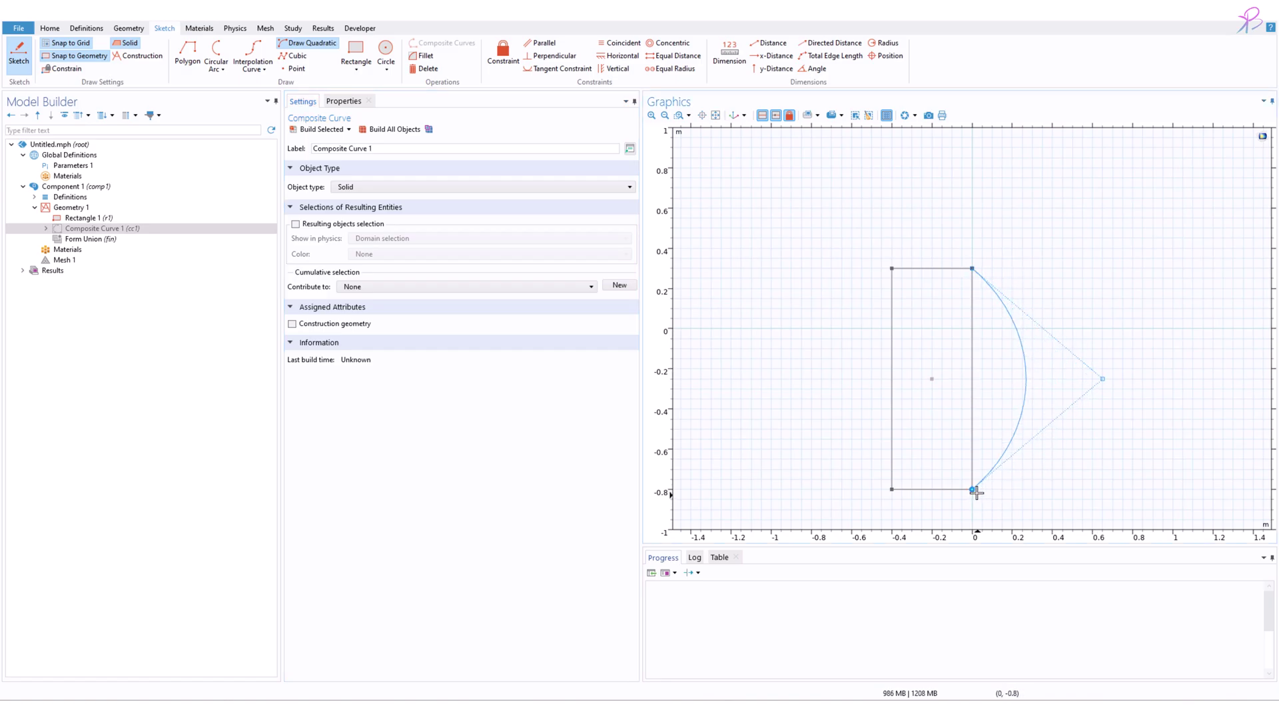
pyautogui.click(973, 489)
pyautogui.rightClick(971, 268)
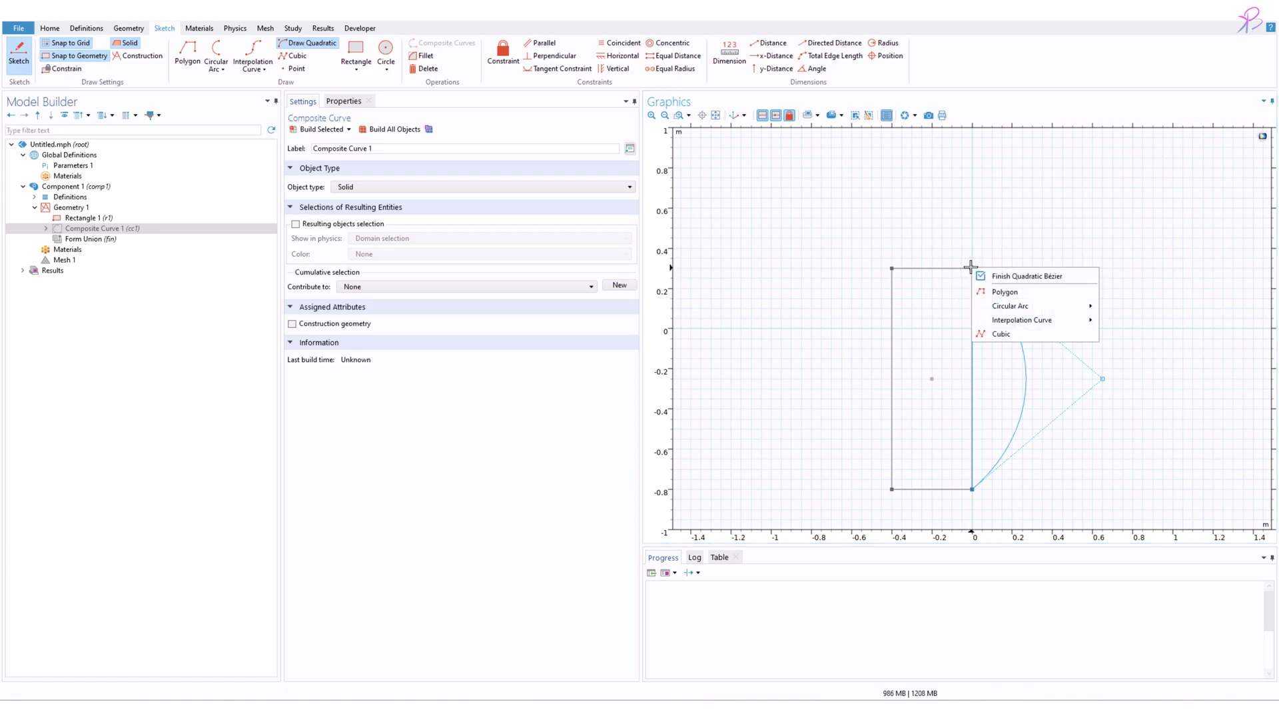
pyautogui.click(1013, 276)
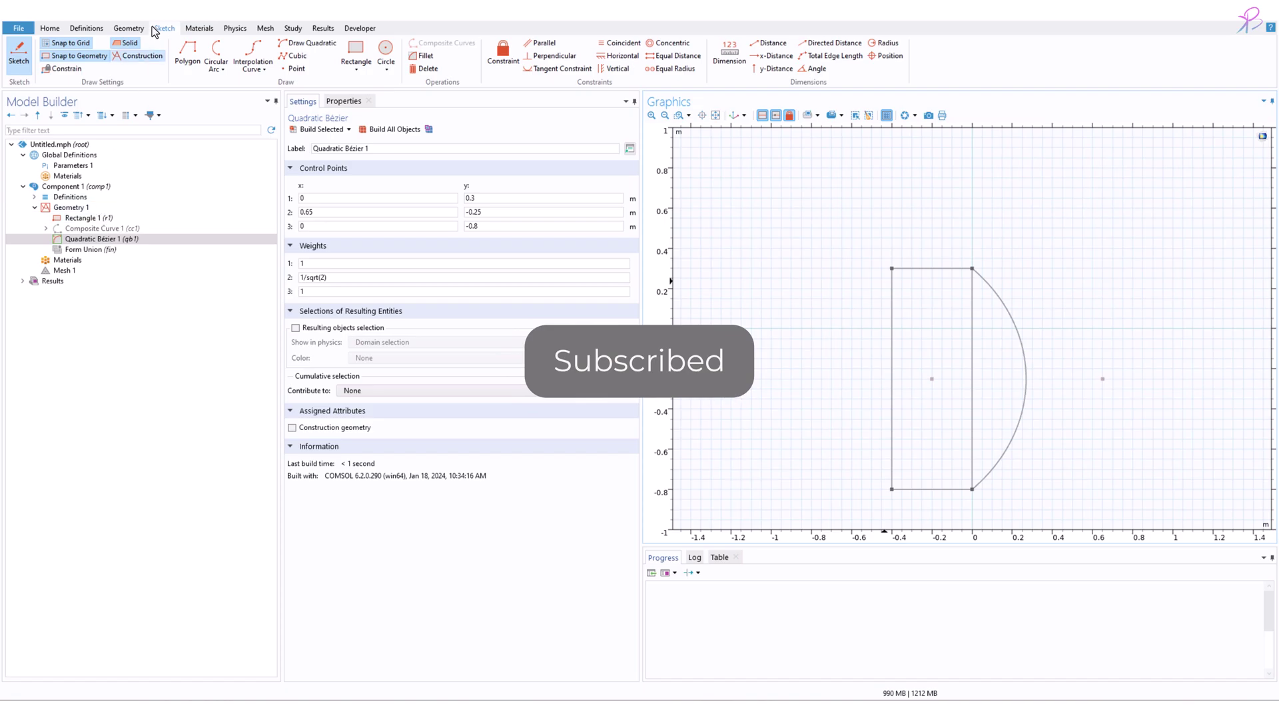
pyautogui.click(19, 53)
pyautogui.click(129, 28)
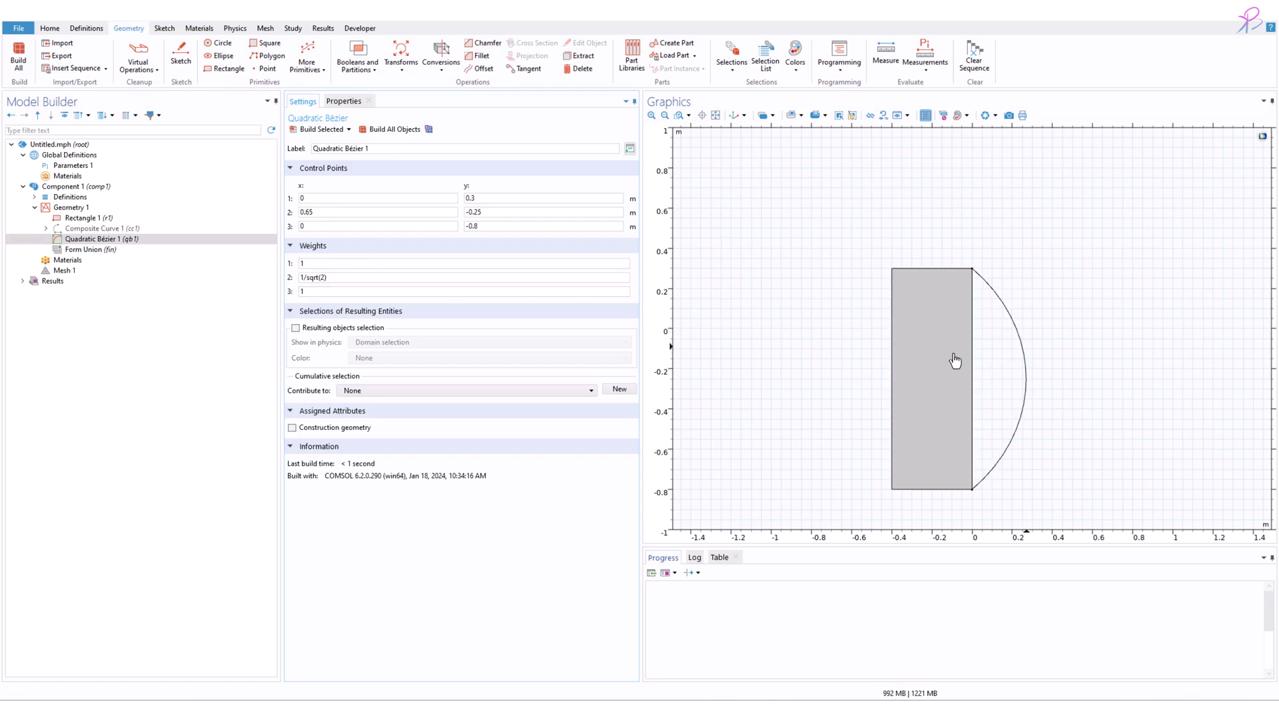
# Draw Polygon 1 as an open vertical line from (0, -0.8) to (0, 0.3)
pyautogui.click(83, 208)
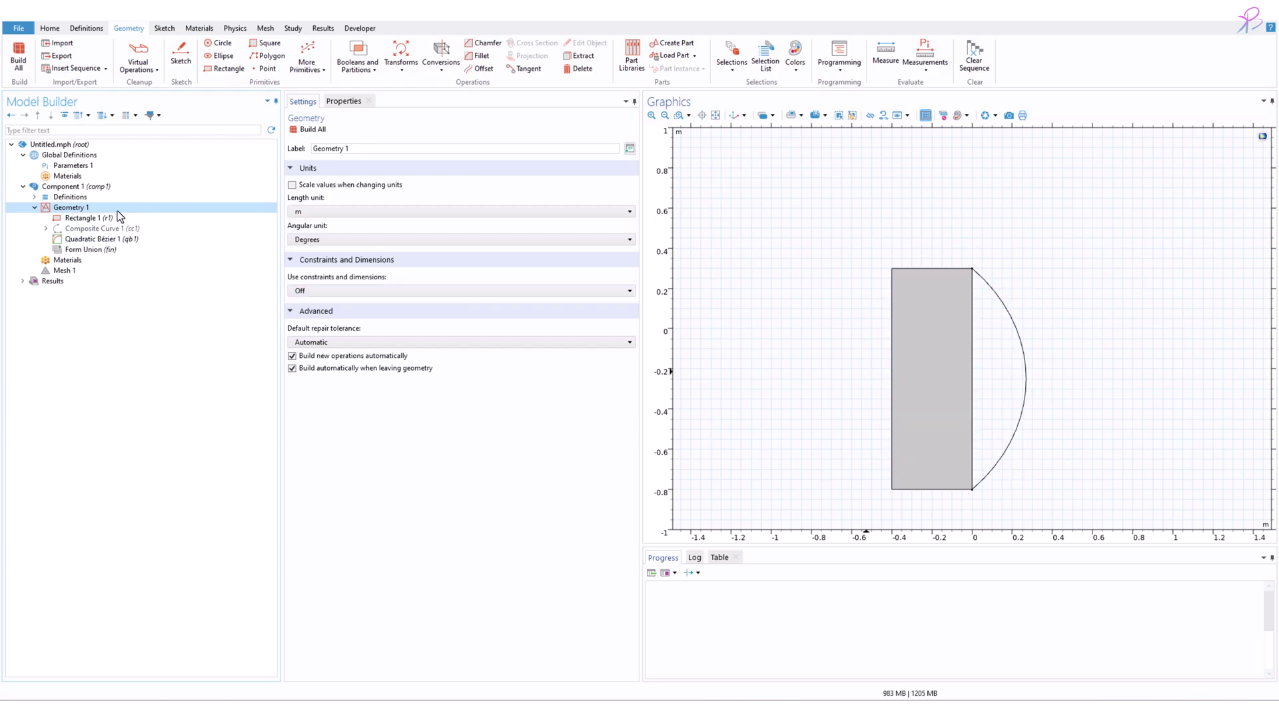
pyautogui.click(166, 29)
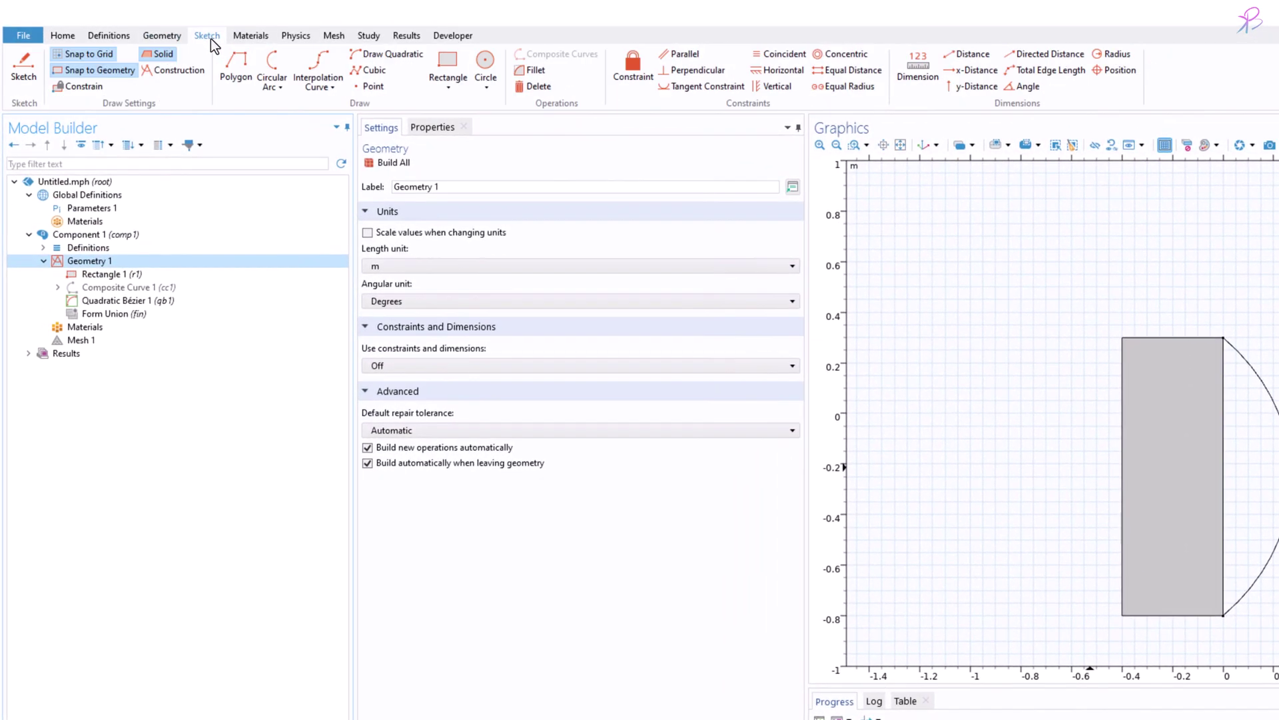
pyautogui.click(24, 66)
pyautogui.click(236, 66)
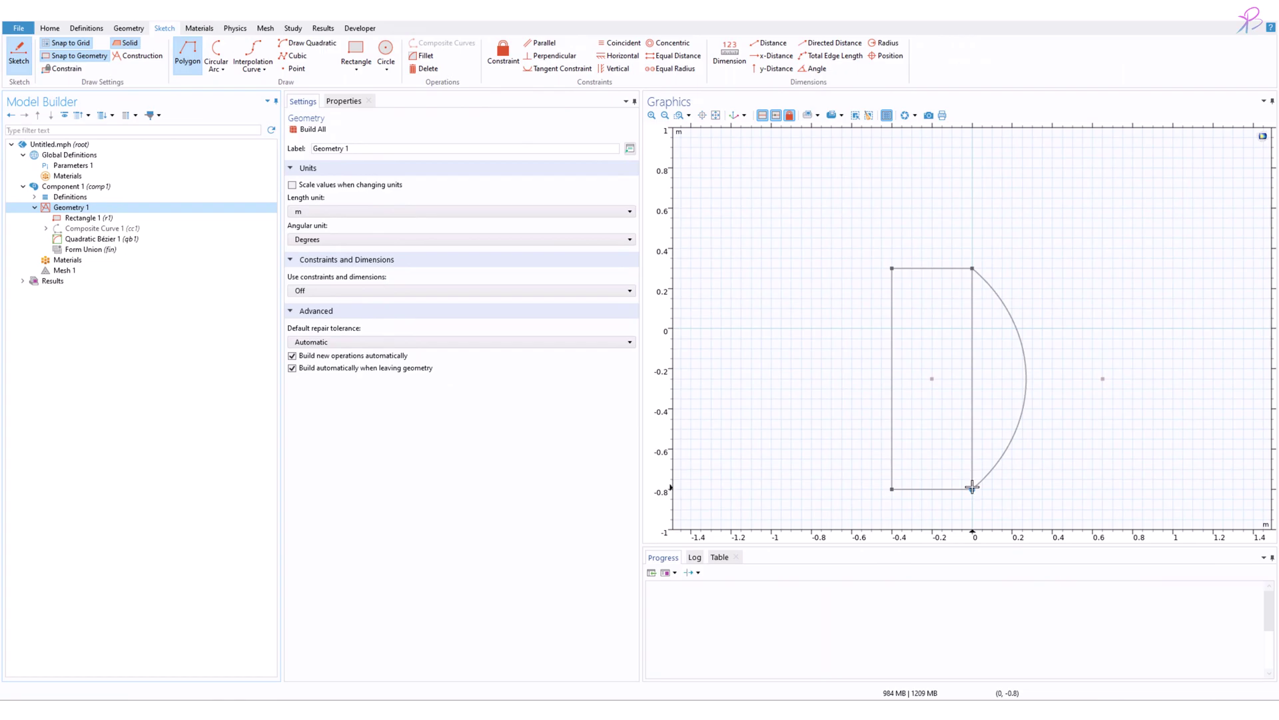
pyautogui.click(972, 487)
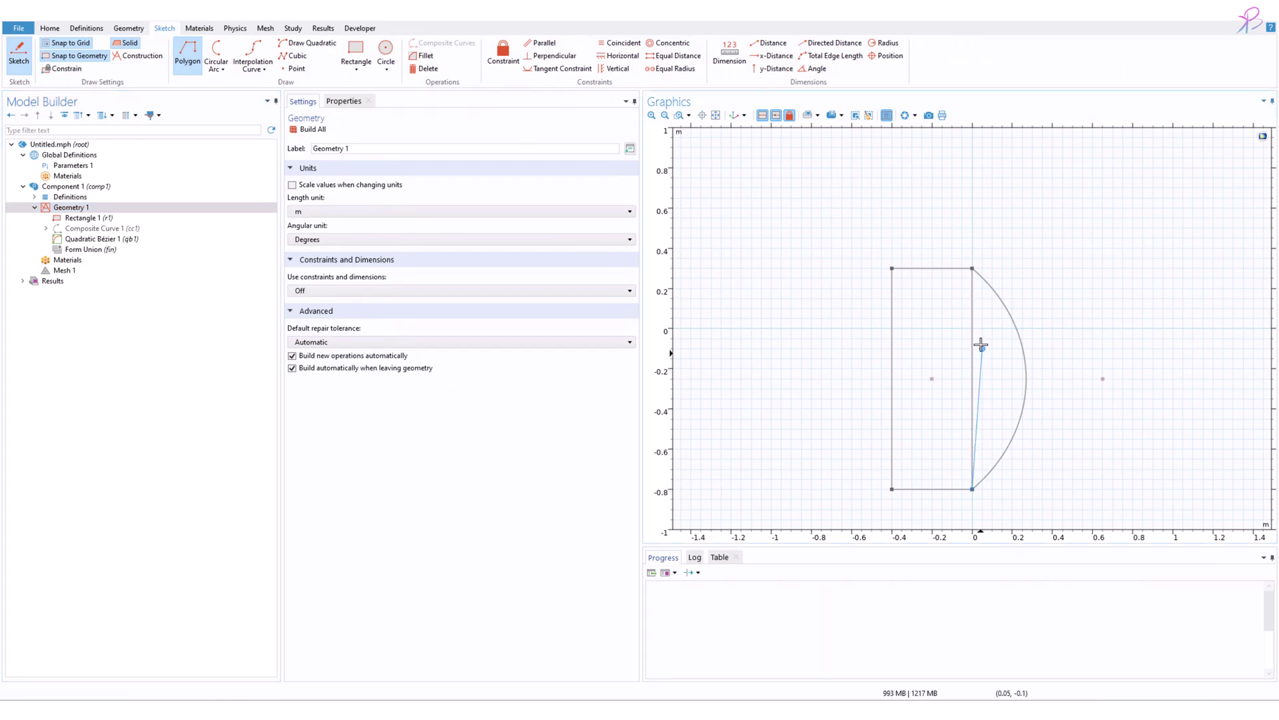
pyautogui.rightClick(971, 268)
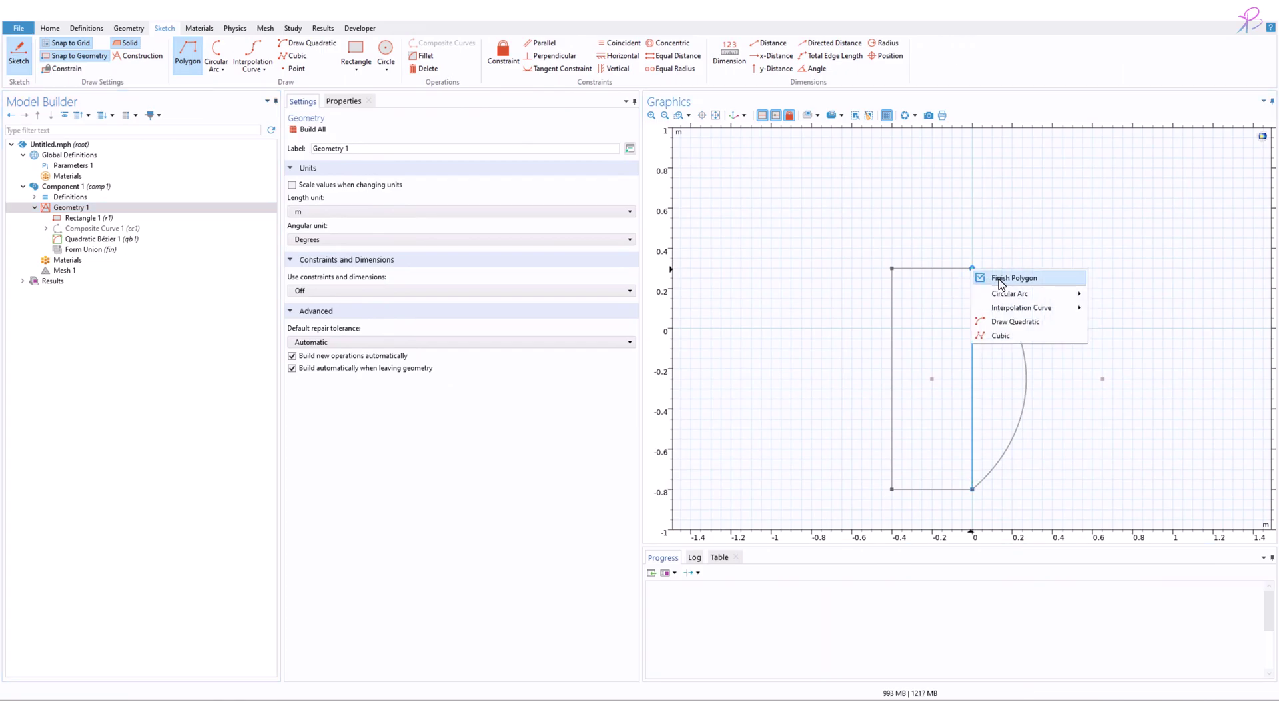
pyautogui.click(999, 278)
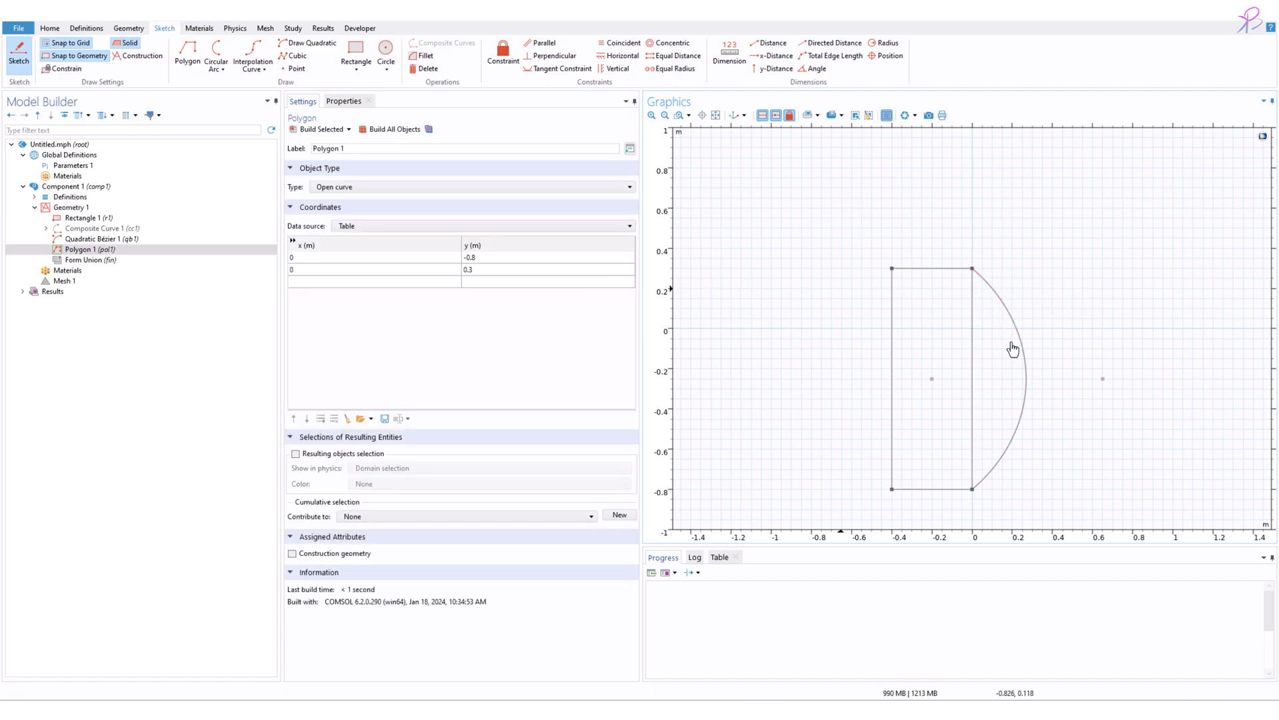
# Disable Rectangle 1 and rebuild all geometry objects
pyautogui.click(105, 220)
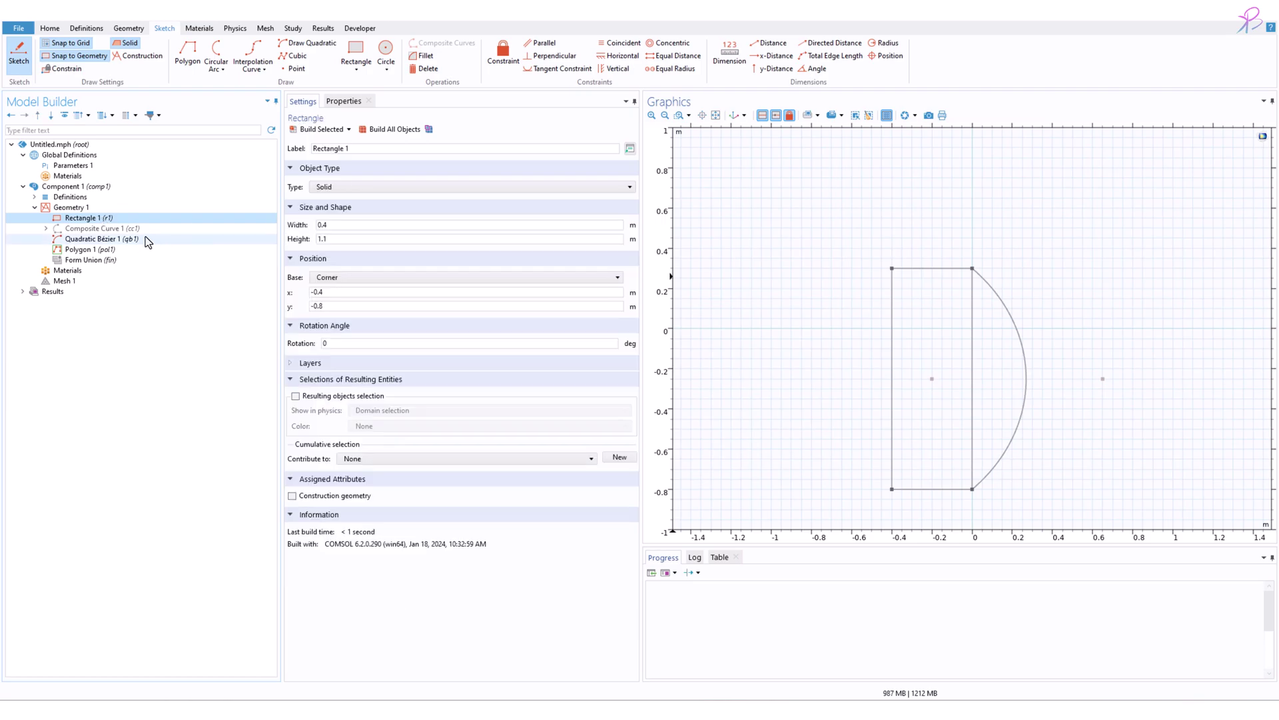
pyautogui.rightClick(107, 216)
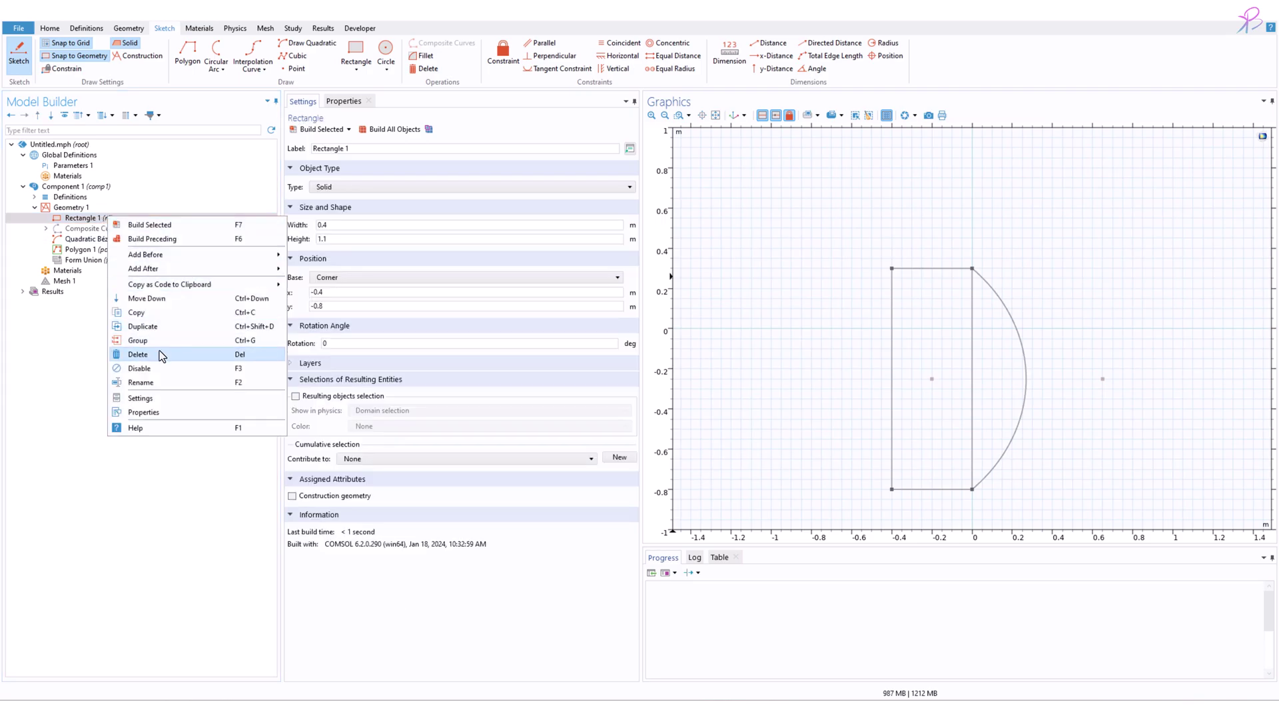
pyautogui.press('Escape')
pyautogui.click(395, 129)
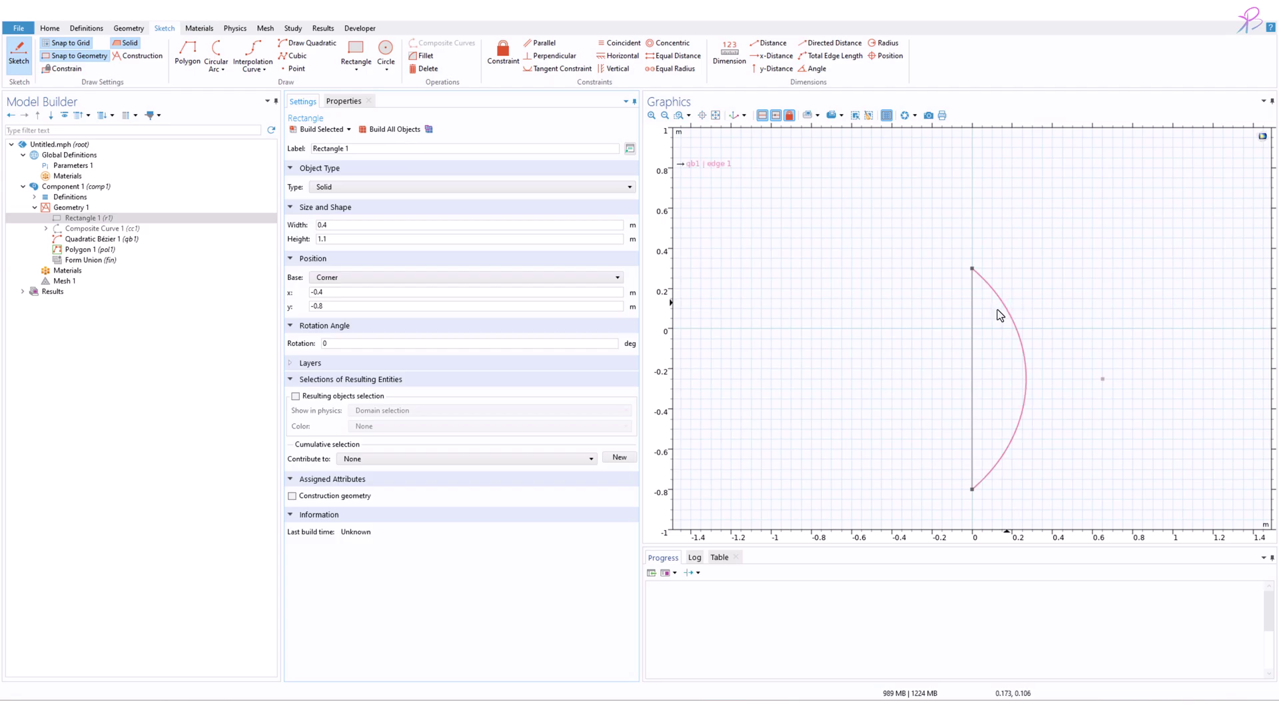
# Inspect the Composite Curve 1 and Quadratic Bézier 1 nodes
pyautogui.click(94, 228)
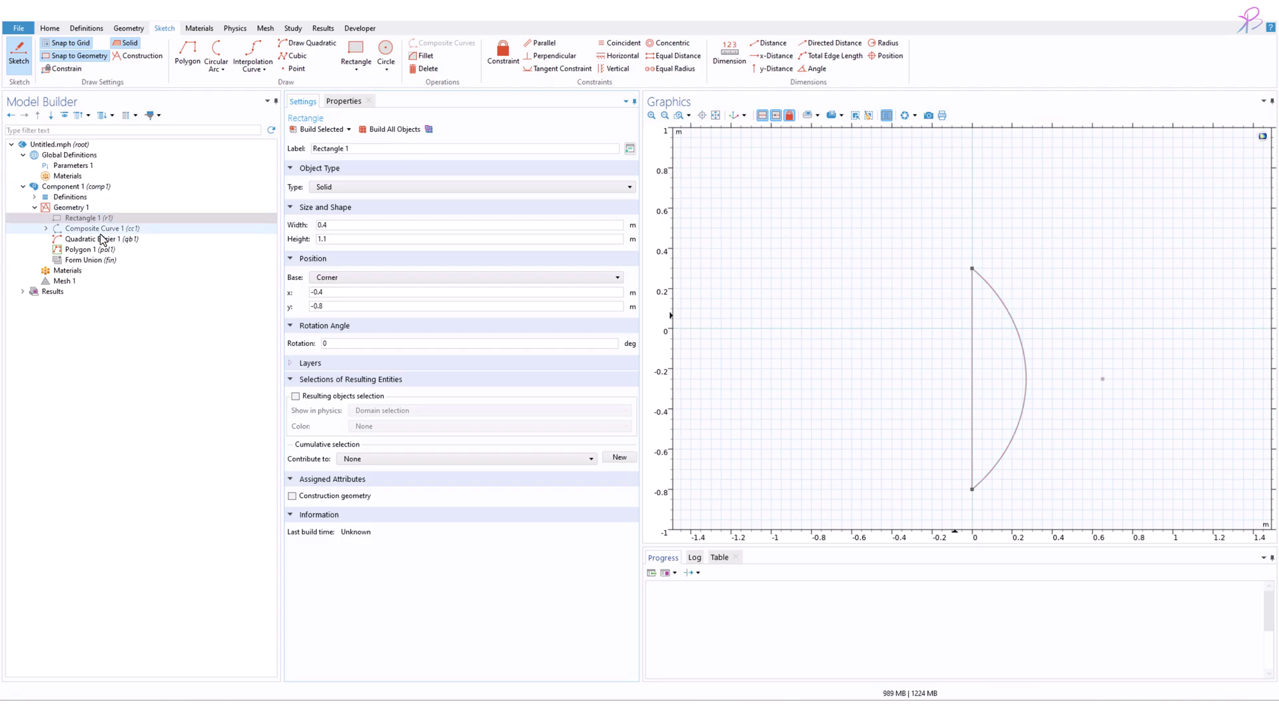
pyautogui.click(46, 228)
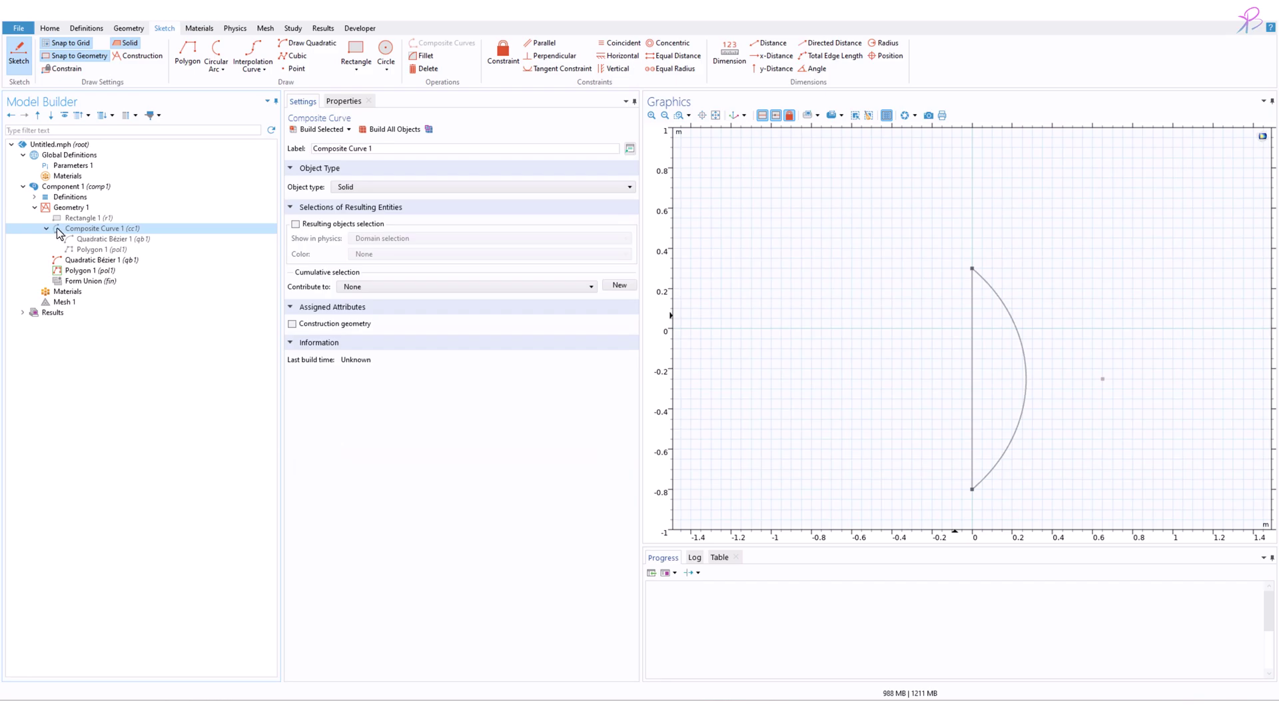
pyautogui.click(46, 228)
pyautogui.click(93, 240)
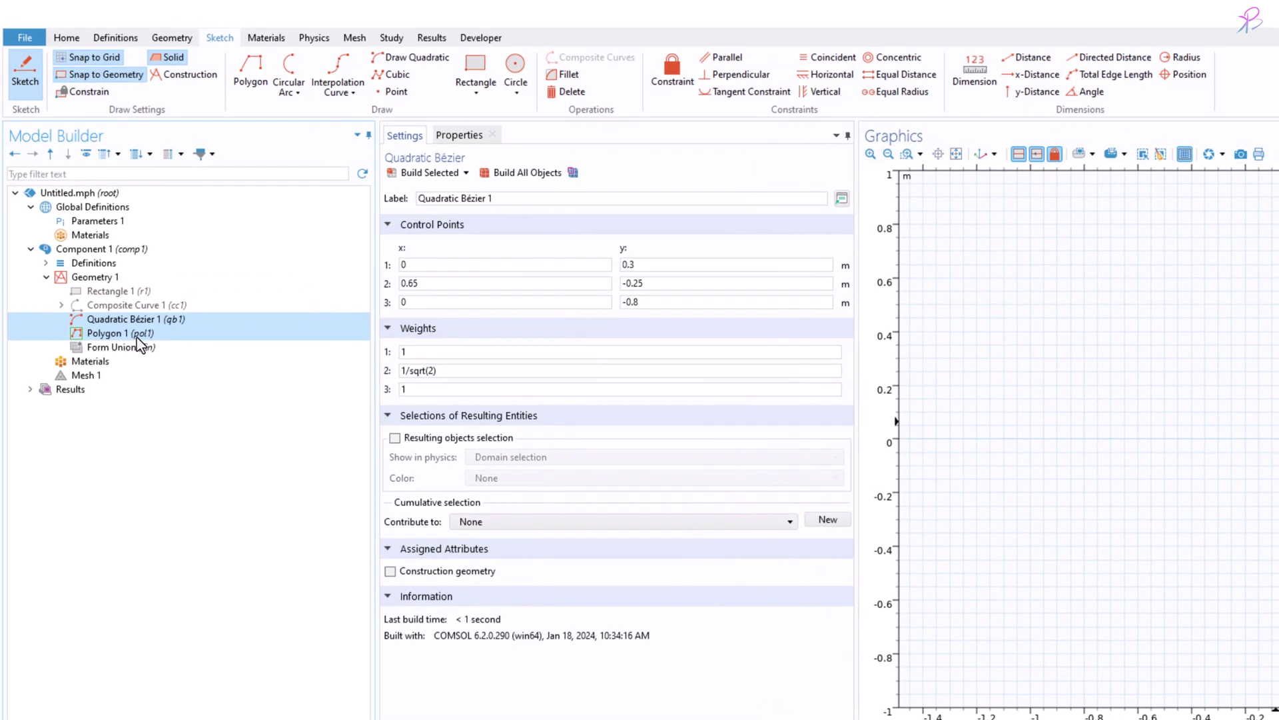
# Group Quadratic Bézier 1 and Polygon 1 into Group 1 and rebuild all objects
pyautogui.rightClick(137, 339)
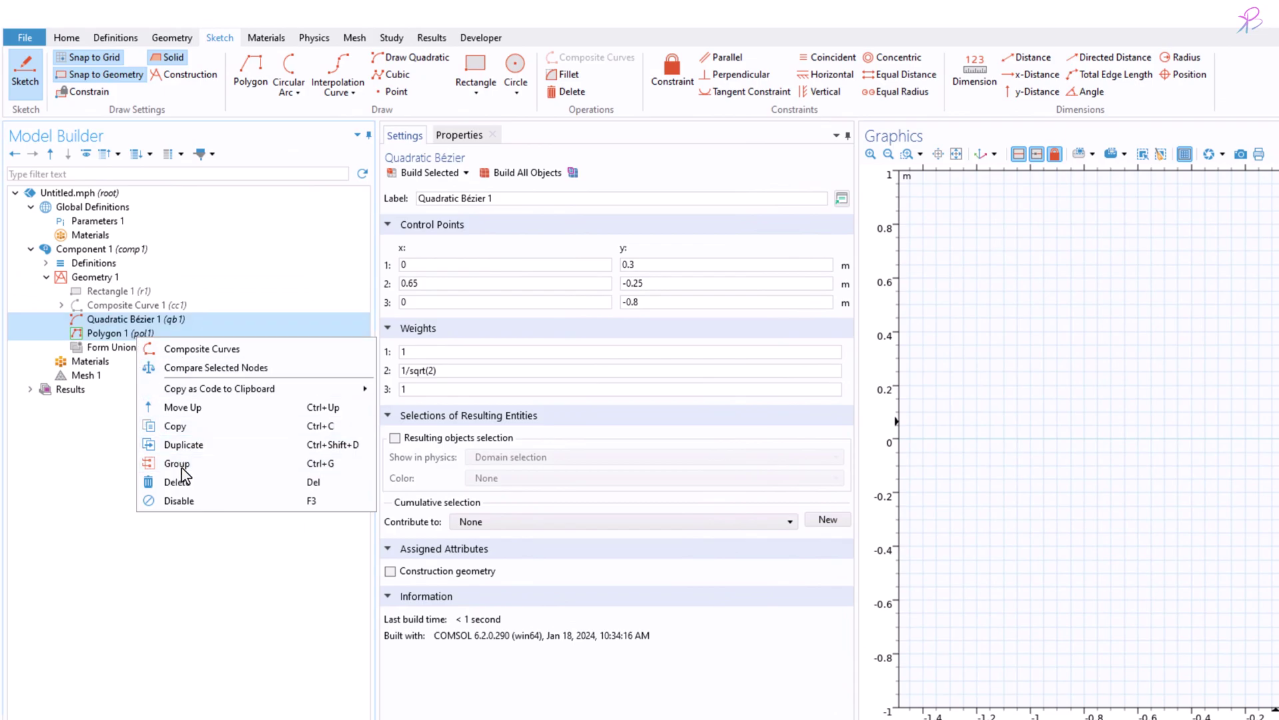
pyautogui.click(181, 466)
pyautogui.click(132, 336)
pyautogui.click(131, 346)
pyautogui.click(125, 333)
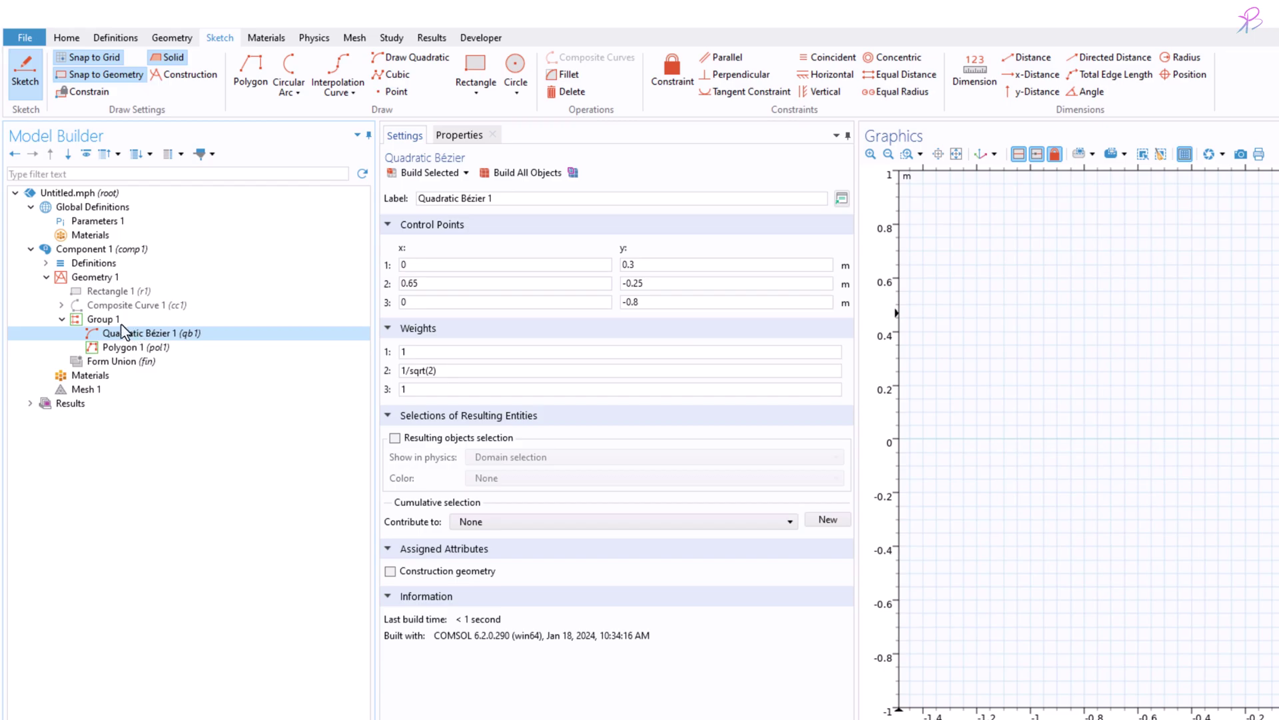
pyautogui.click(106, 319)
pyautogui.click(500, 172)
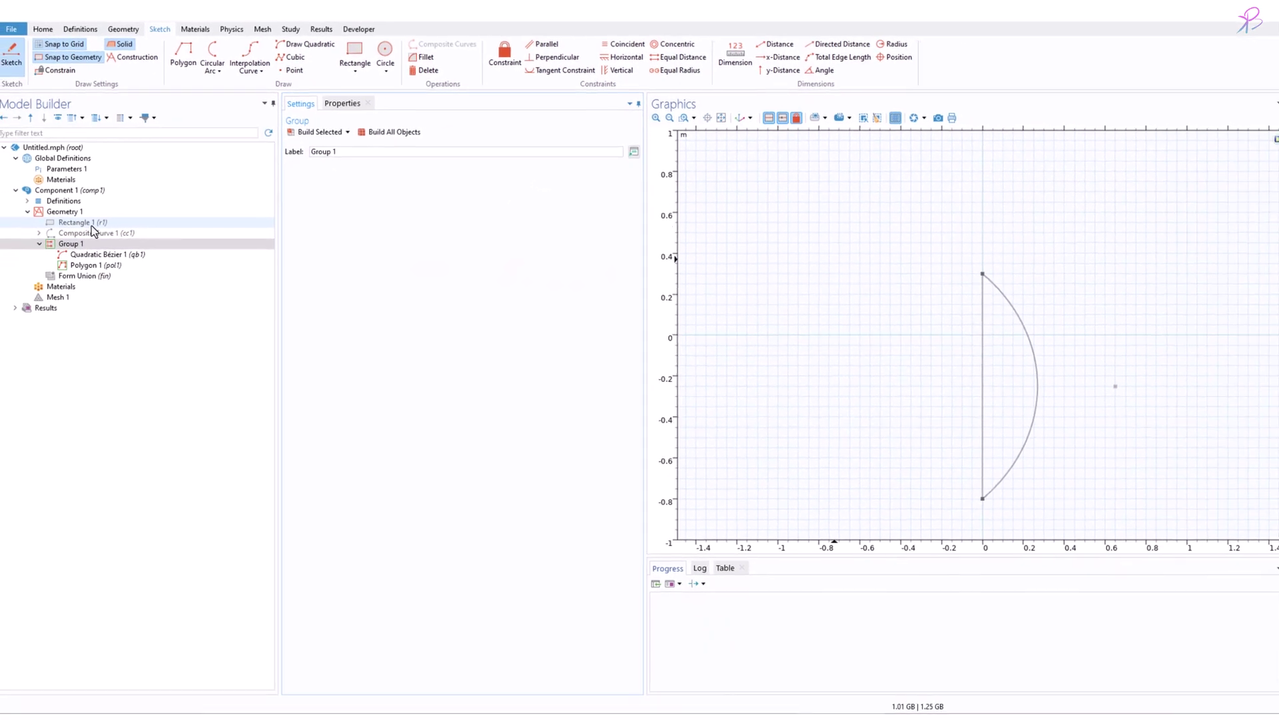
pyautogui.click(90, 225)
pyautogui.click(93, 243)
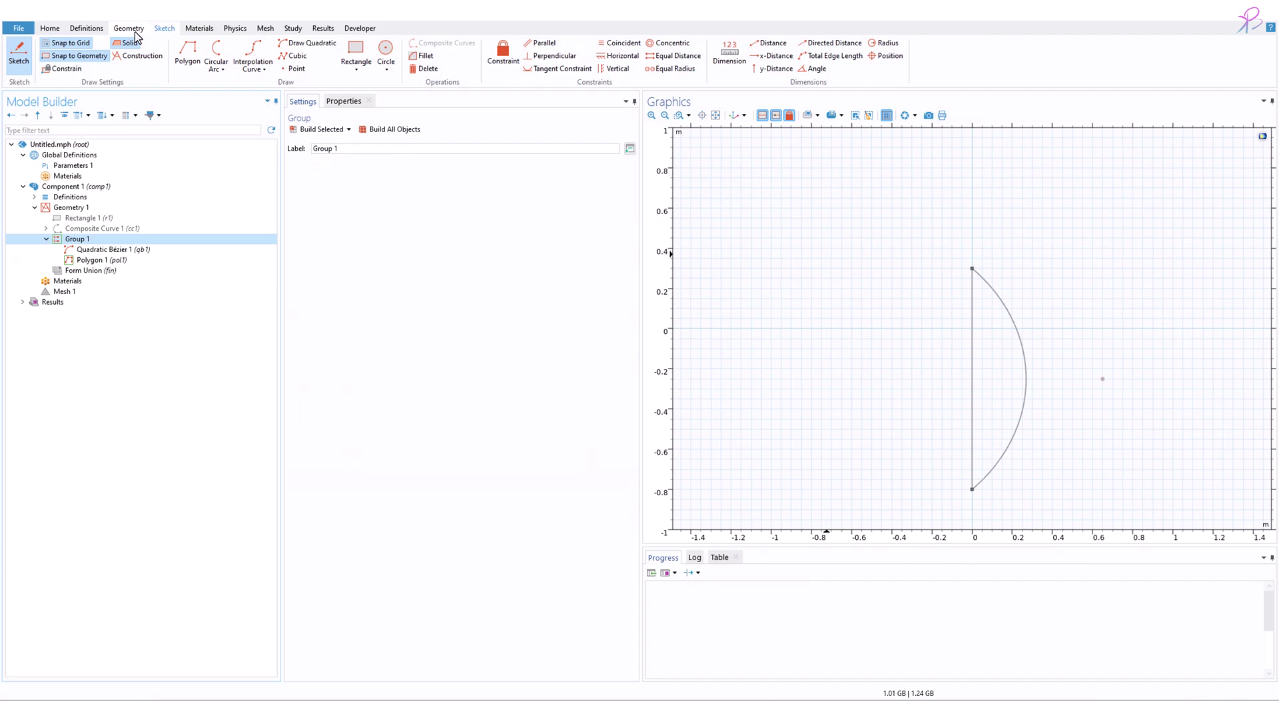
pyautogui.click(129, 29)
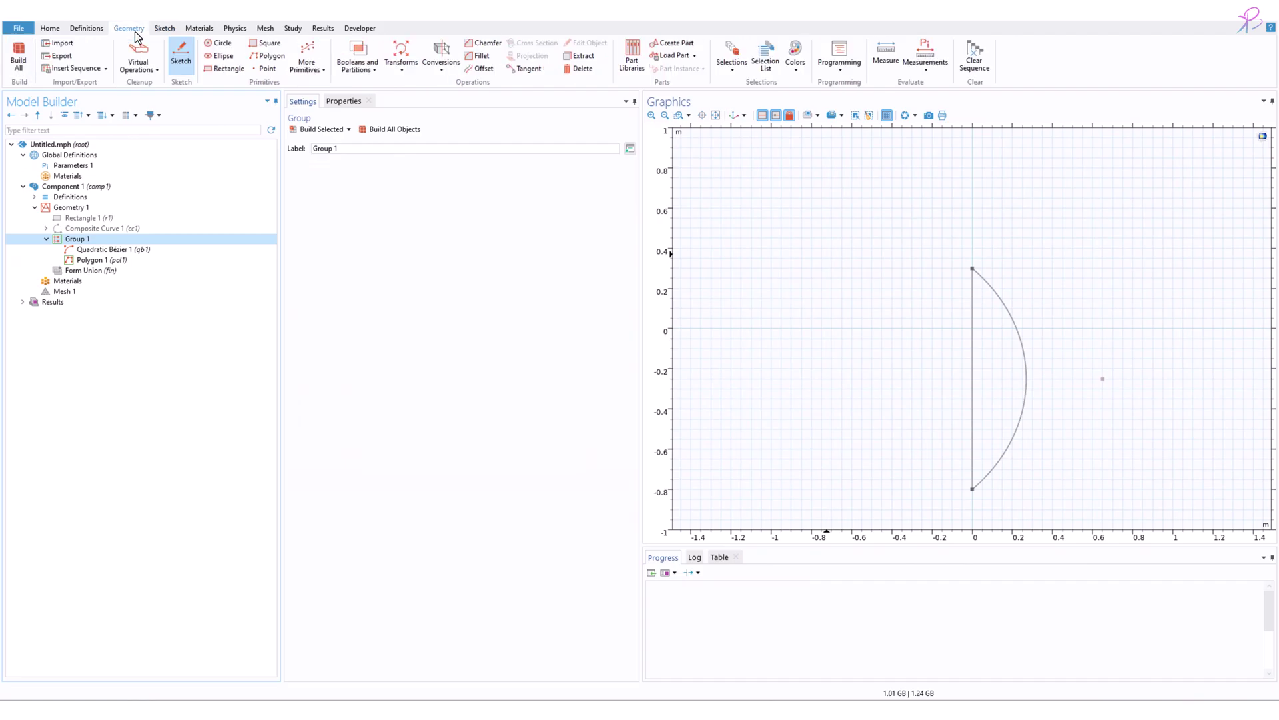
# Add Convert to Solid 1 in Group 1 using pol1 and qb1, and build it
pyautogui.click(180, 54)
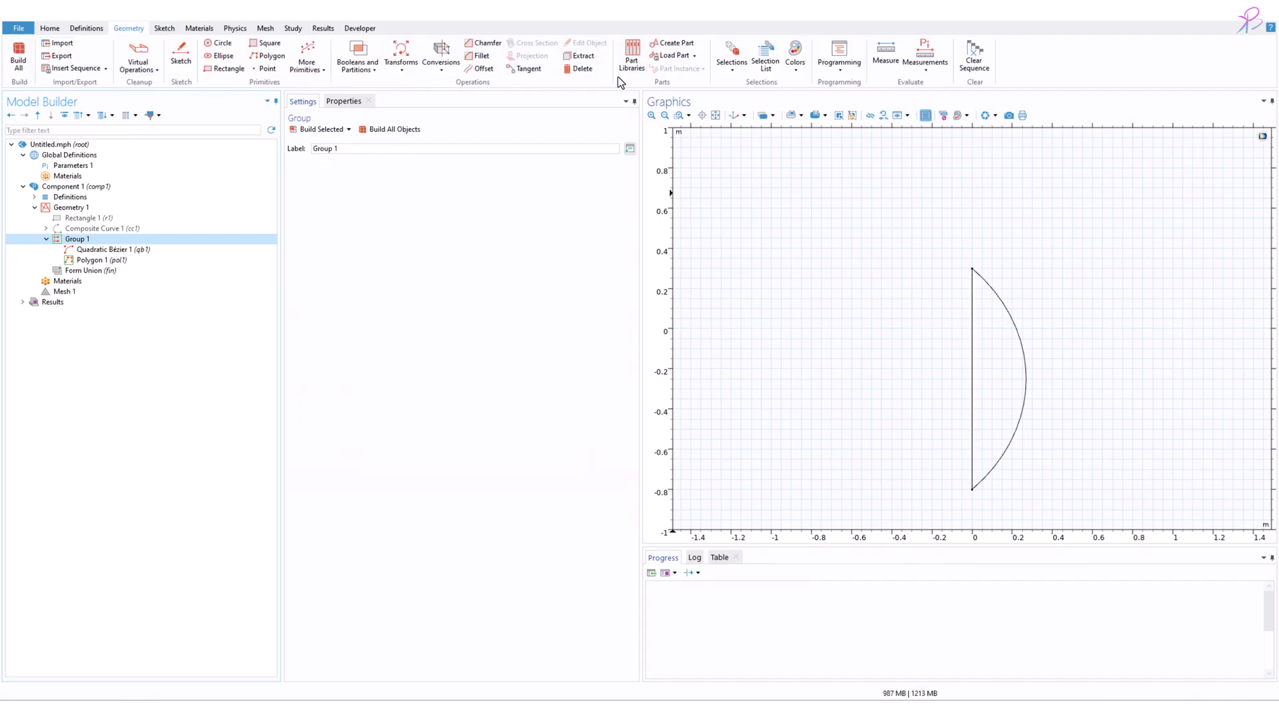
pyautogui.click(441, 67)
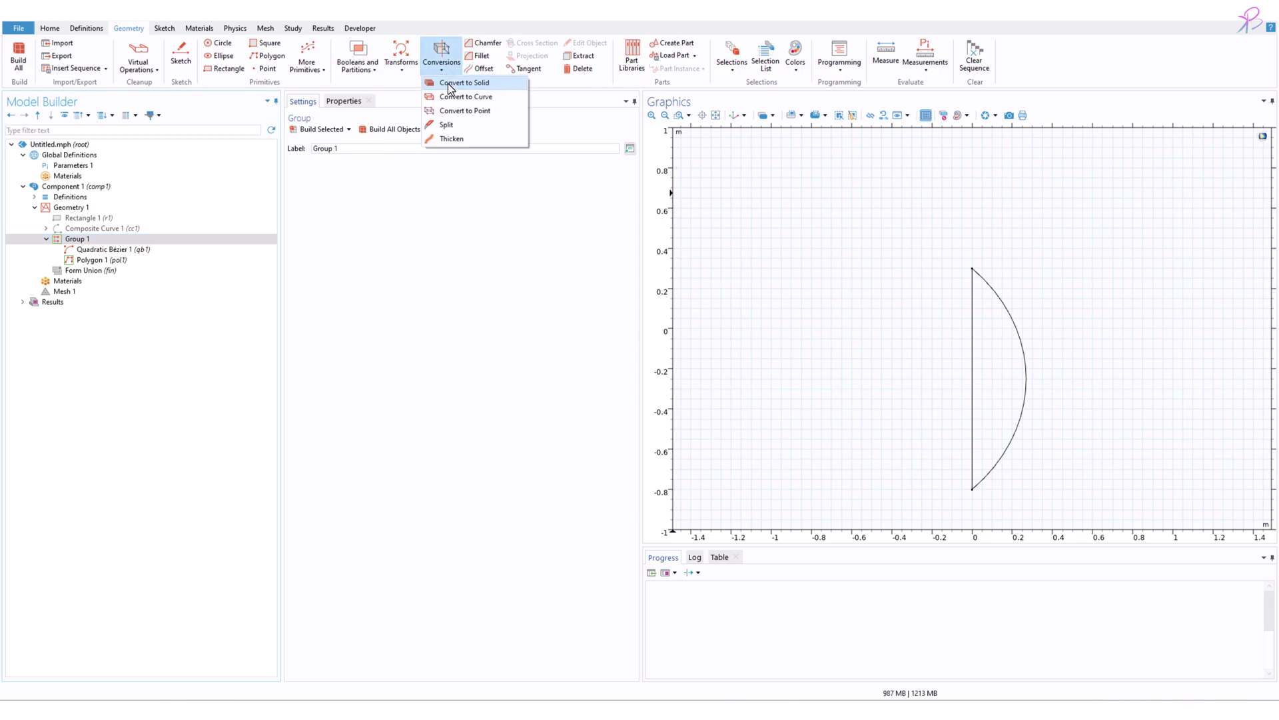
pyautogui.click(455, 83)
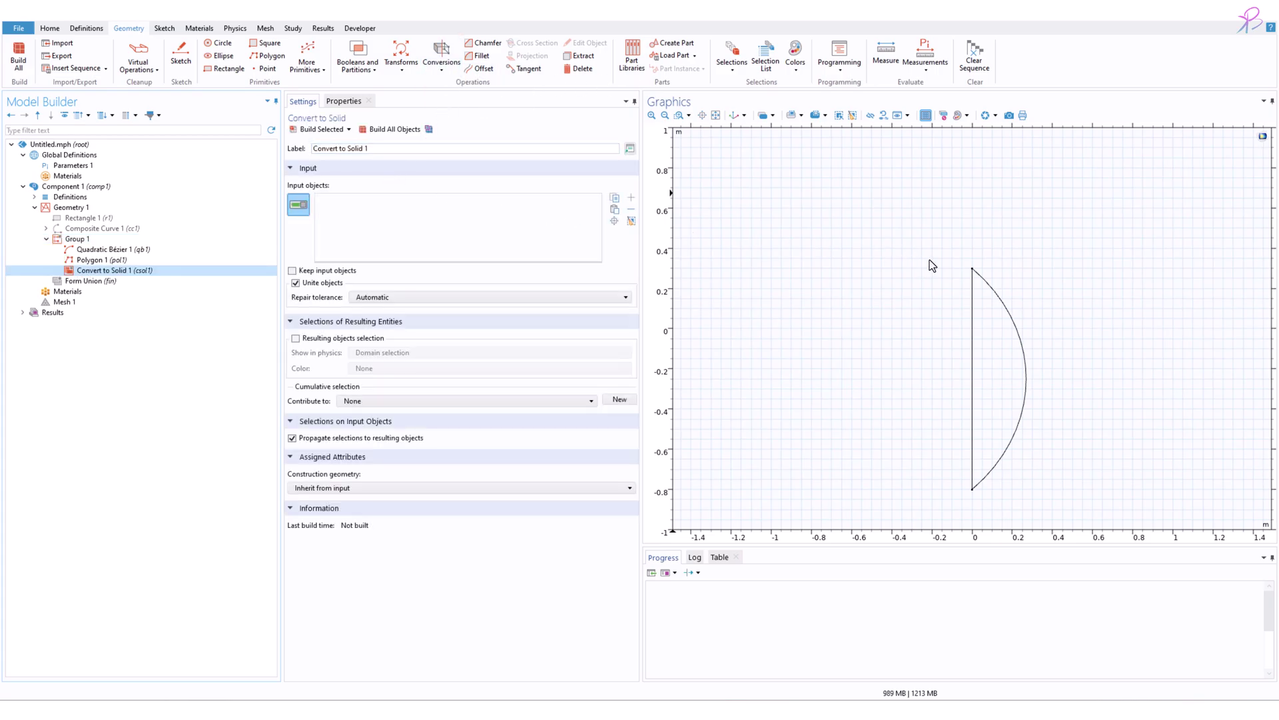
pyautogui.click(971, 288)
pyautogui.click(1010, 320)
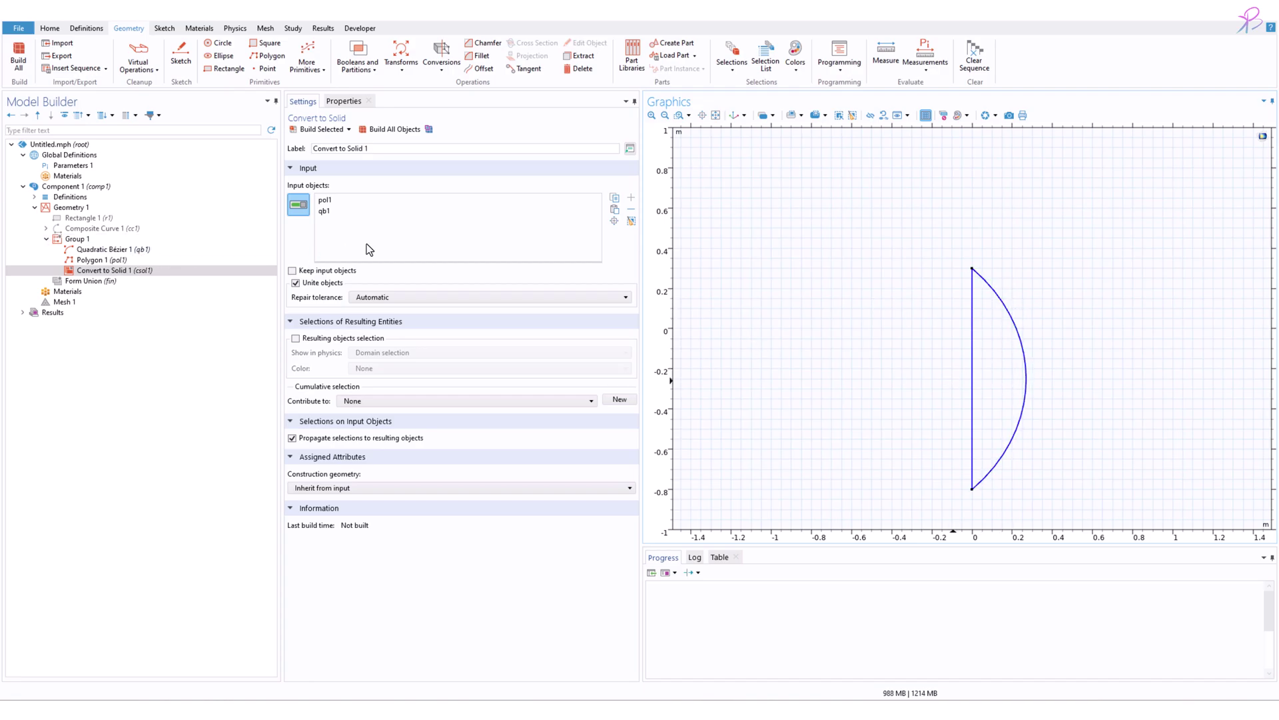
pyautogui.click(337, 212)
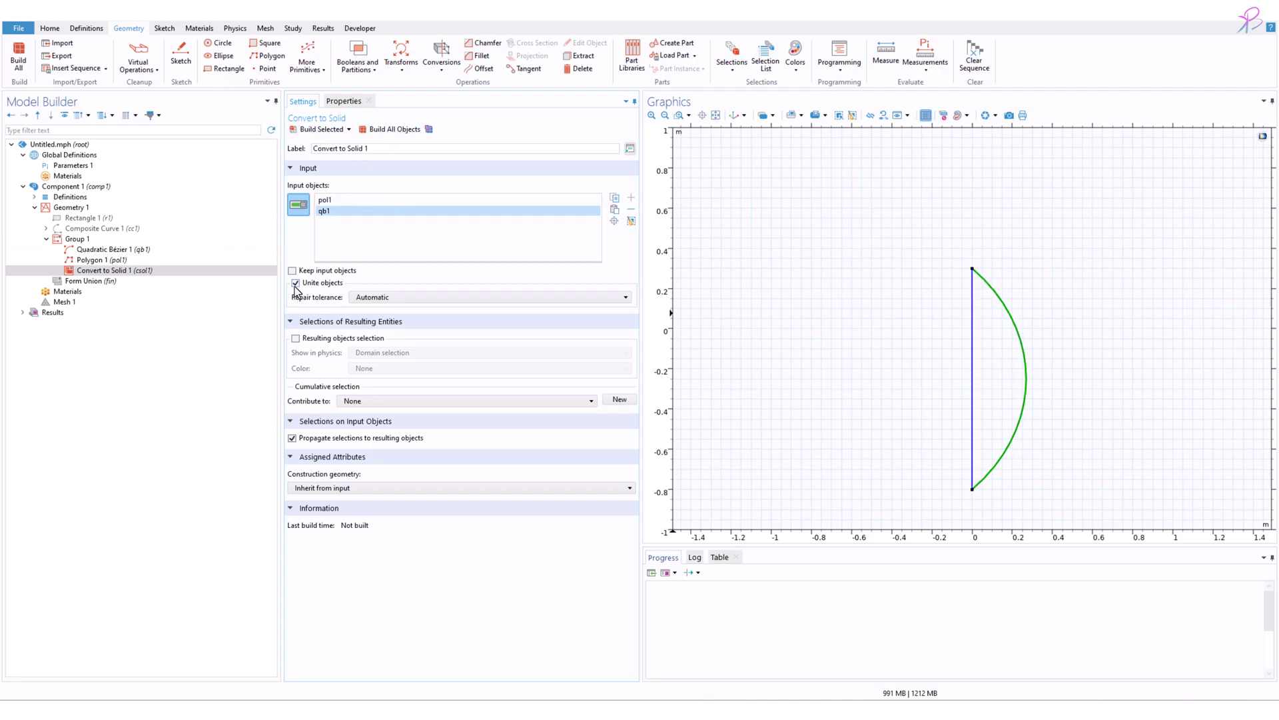
pyautogui.click(400, 131)
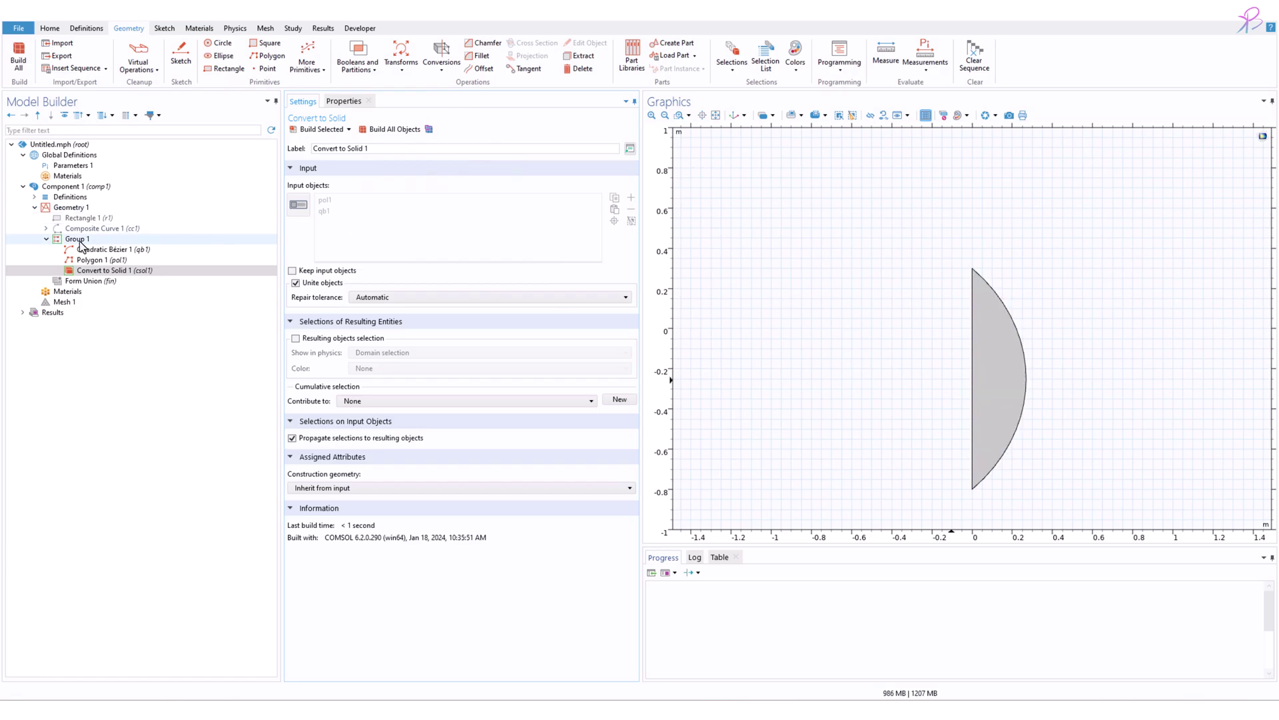
pyautogui.click(55, 241)
# Review Group 1's Convert to Solid 1 and Polygon 1 nodes
pyautogui.click(46, 239)
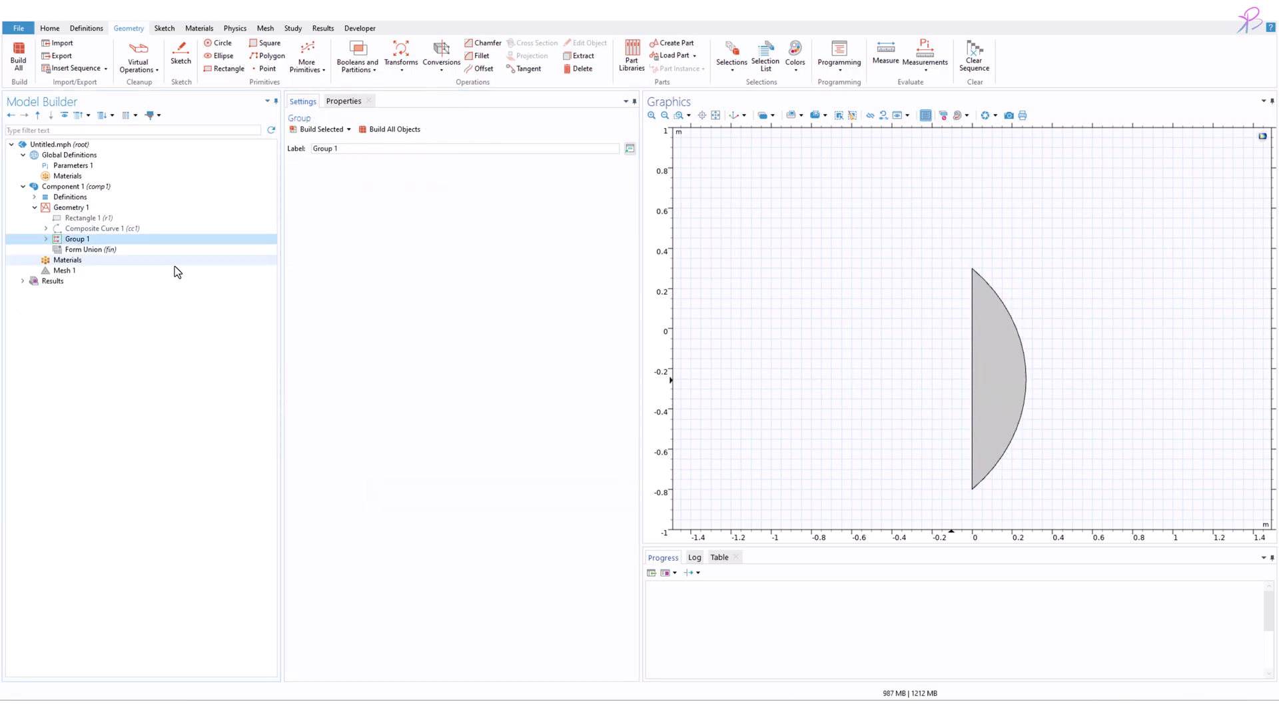
pyautogui.click(46, 238)
pyautogui.click(80, 269)
pyautogui.click(86, 260)
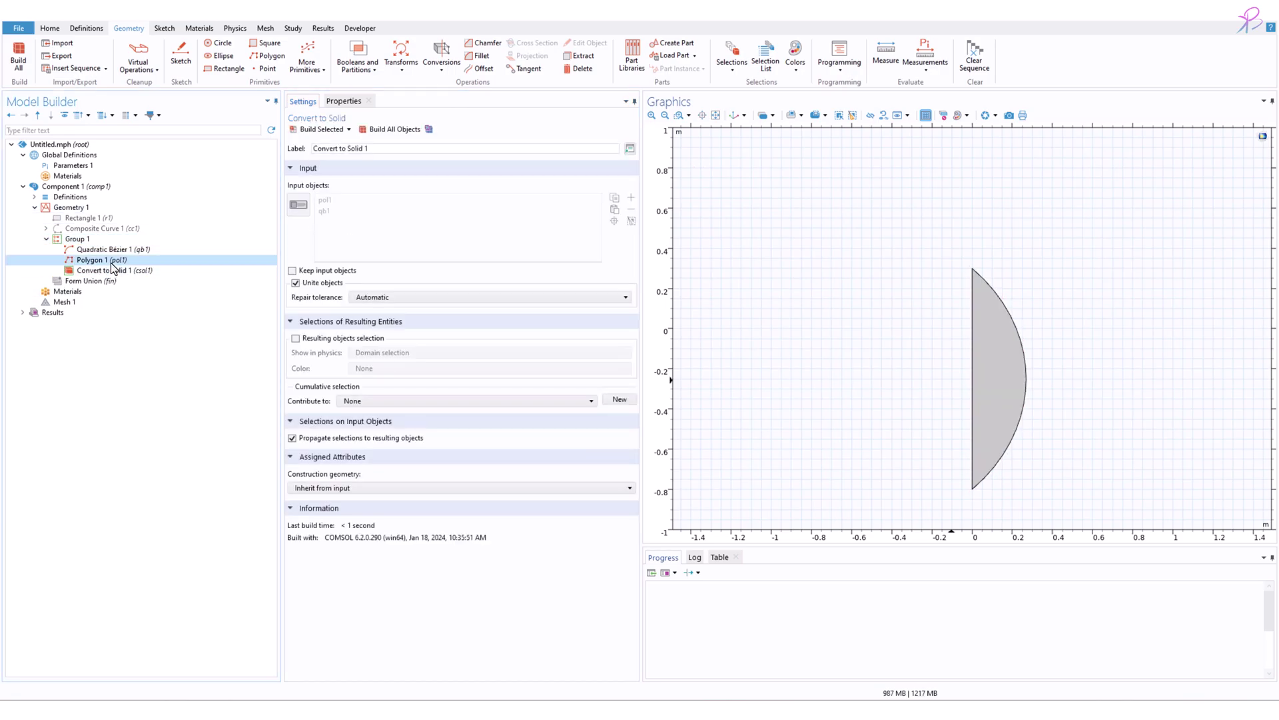
# Drag the Bézier control point right to widen the arc, then rebuild all objects
pyautogui.click(180, 55)
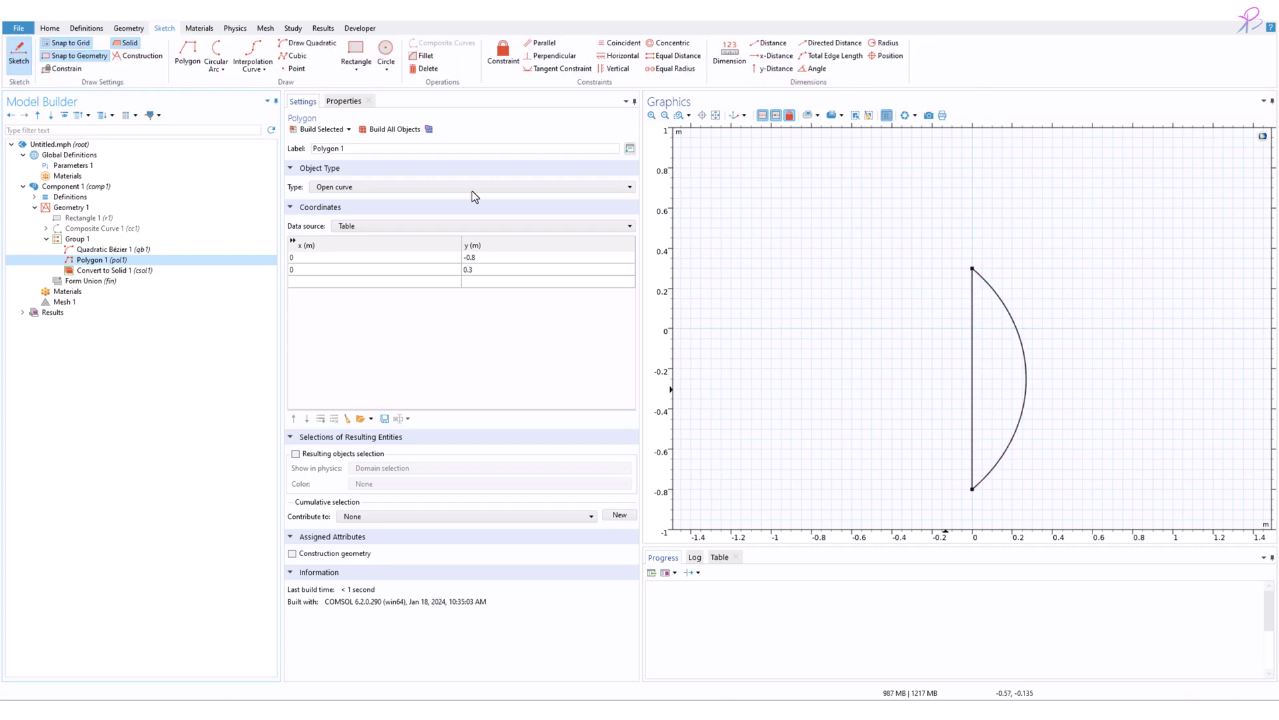
pyautogui.click(319, 131)
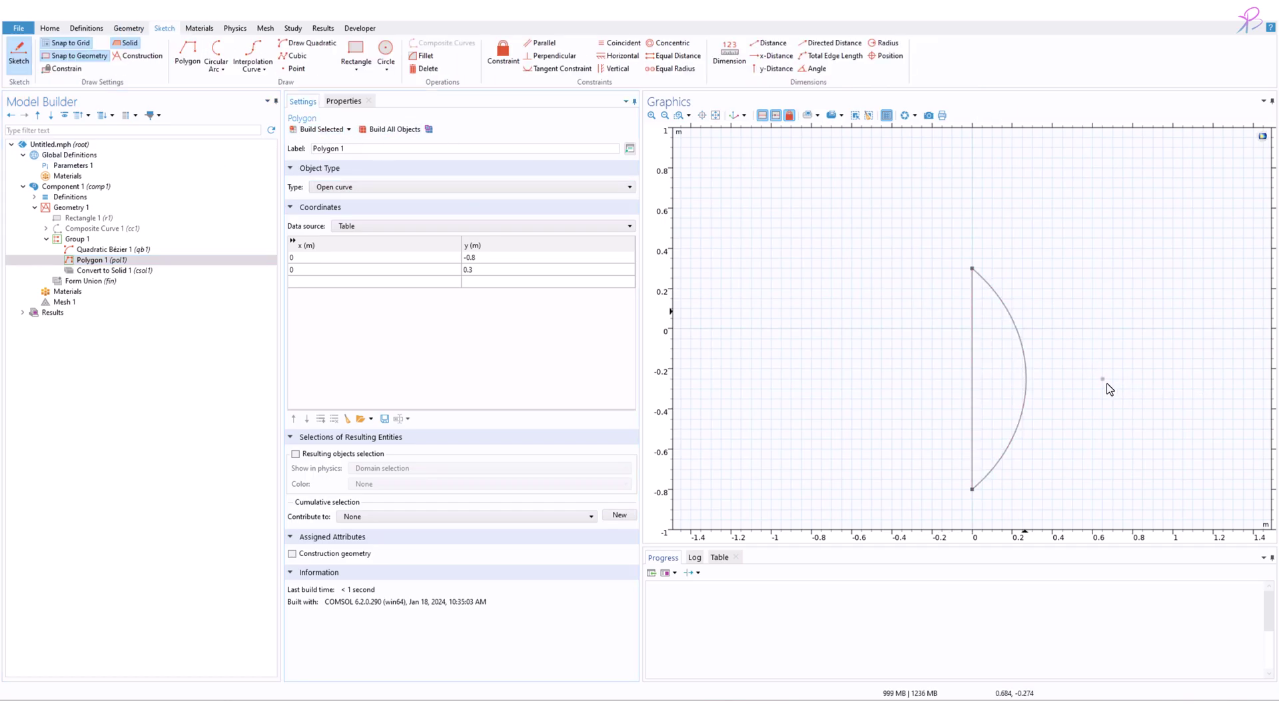
pyautogui.moveTo(1109, 378); pyautogui.dragTo(1153, 368)
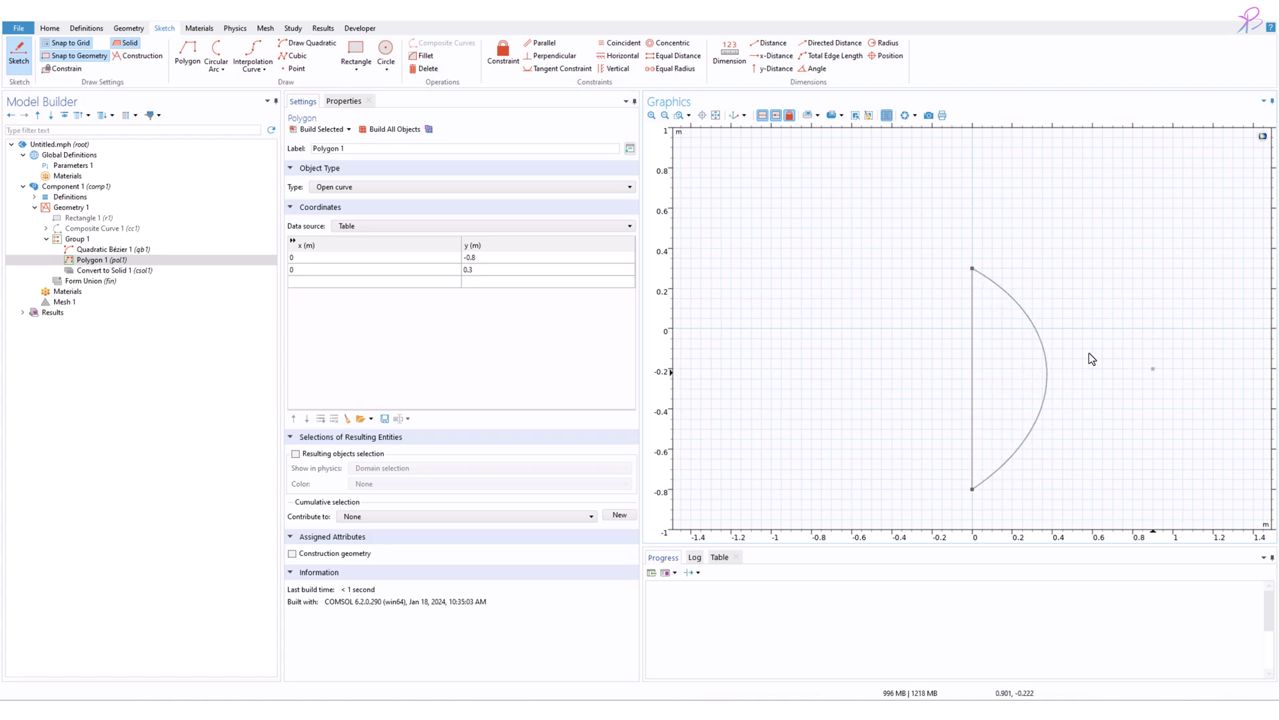
pyautogui.click(78, 239)
pyautogui.click(391, 131)
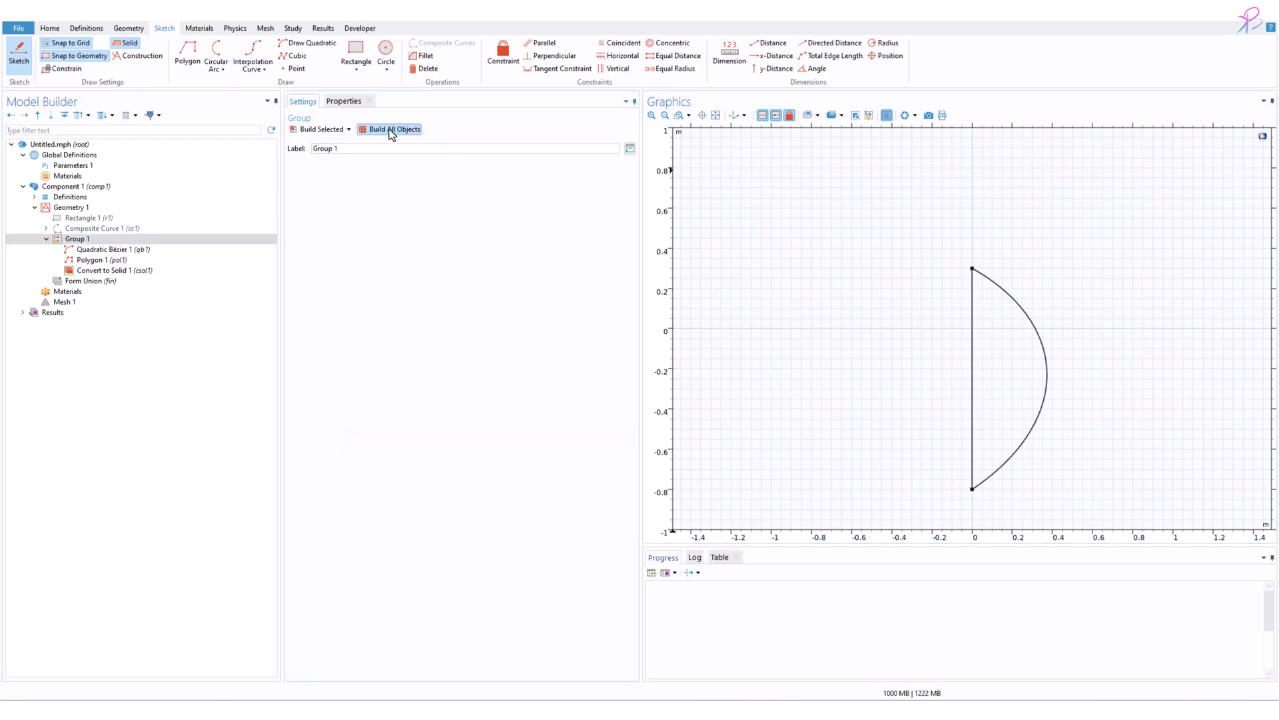
pyautogui.click(24, 60)
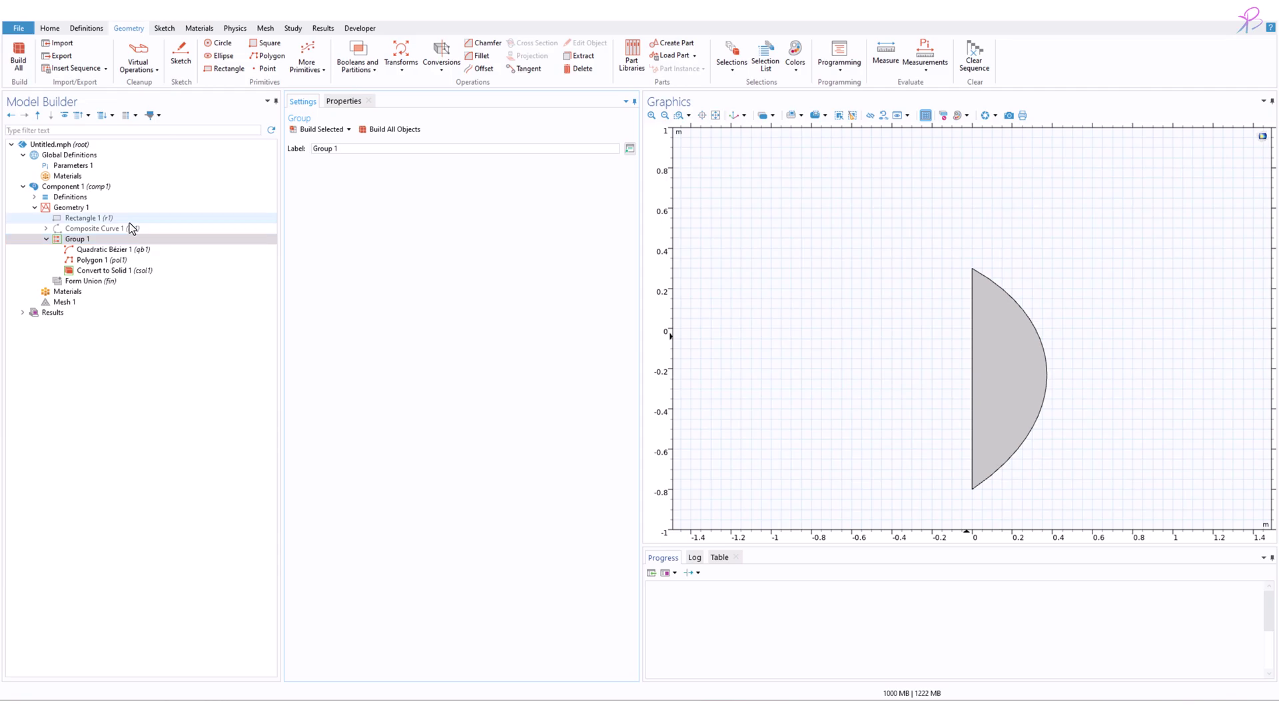
pyautogui.click(109, 220)
# Re-enable Rectangle 1 and rebuild all geometry so the rectangle sits left of the half-lens
pyautogui.rightClick(108, 224)
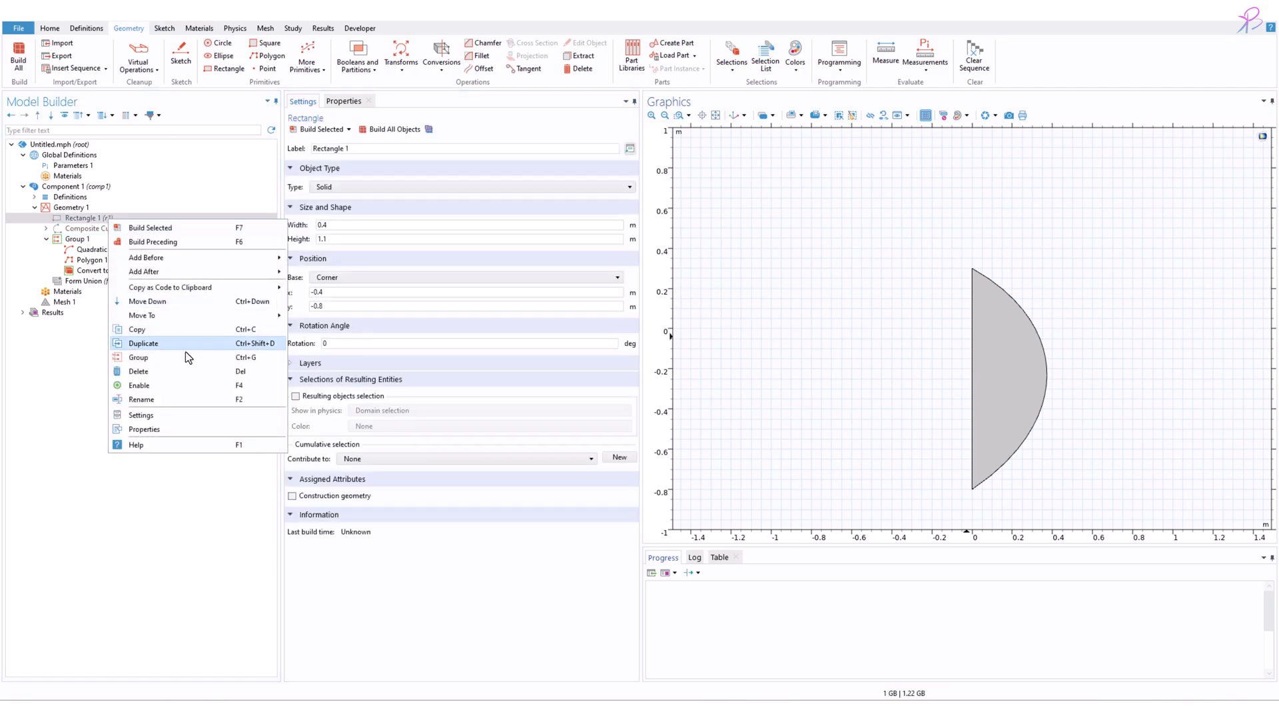
pyautogui.click(166, 383)
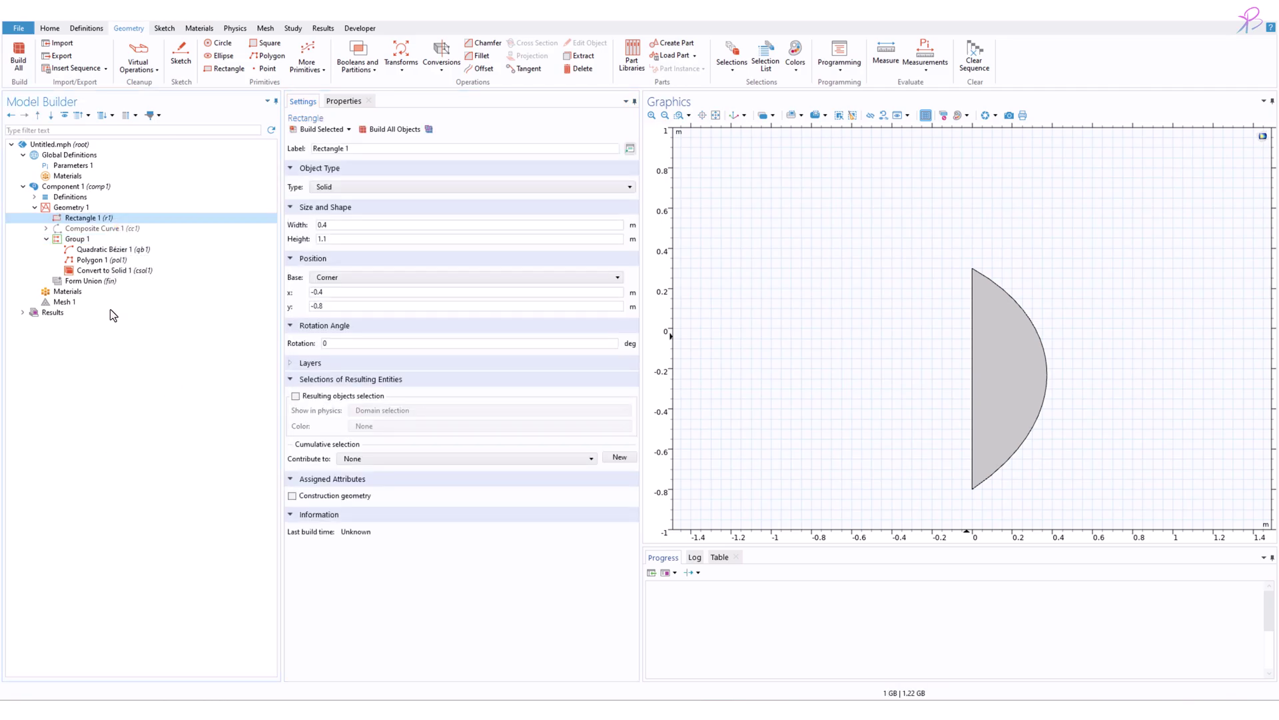
pyautogui.click(397, 129)
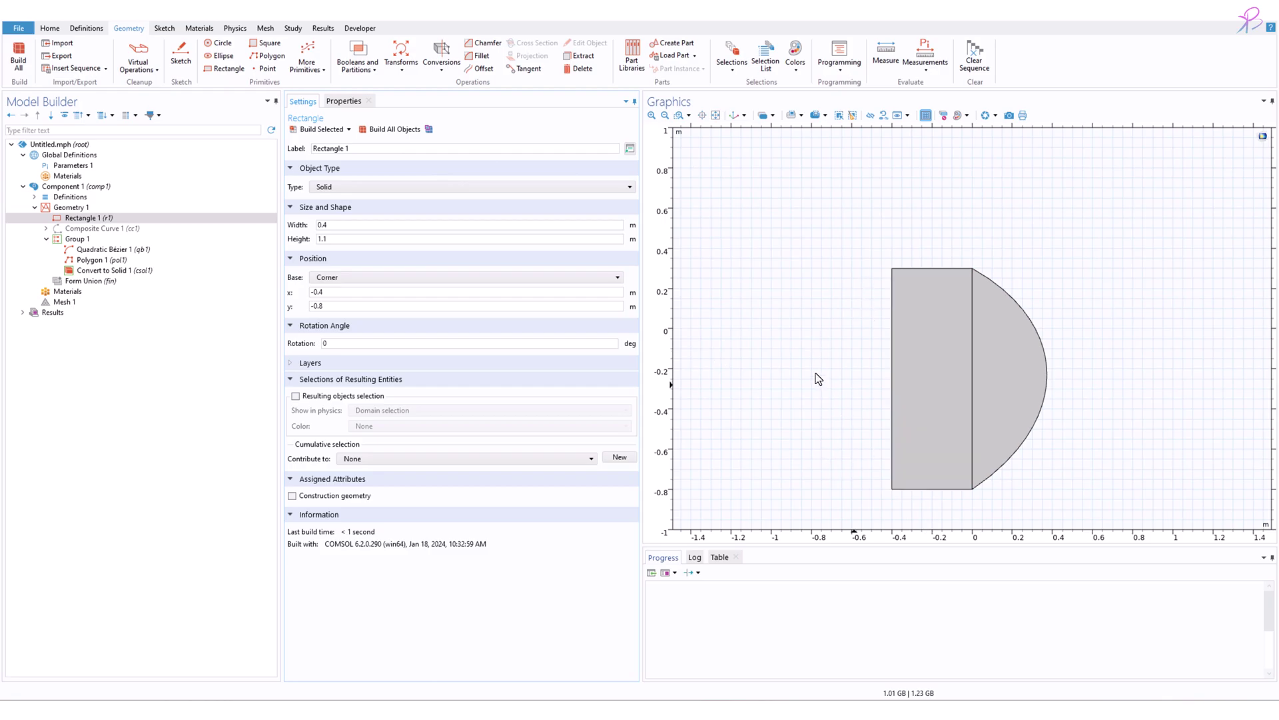
pyautogui.click(716, 116)
pyautogui.click(67, 303)
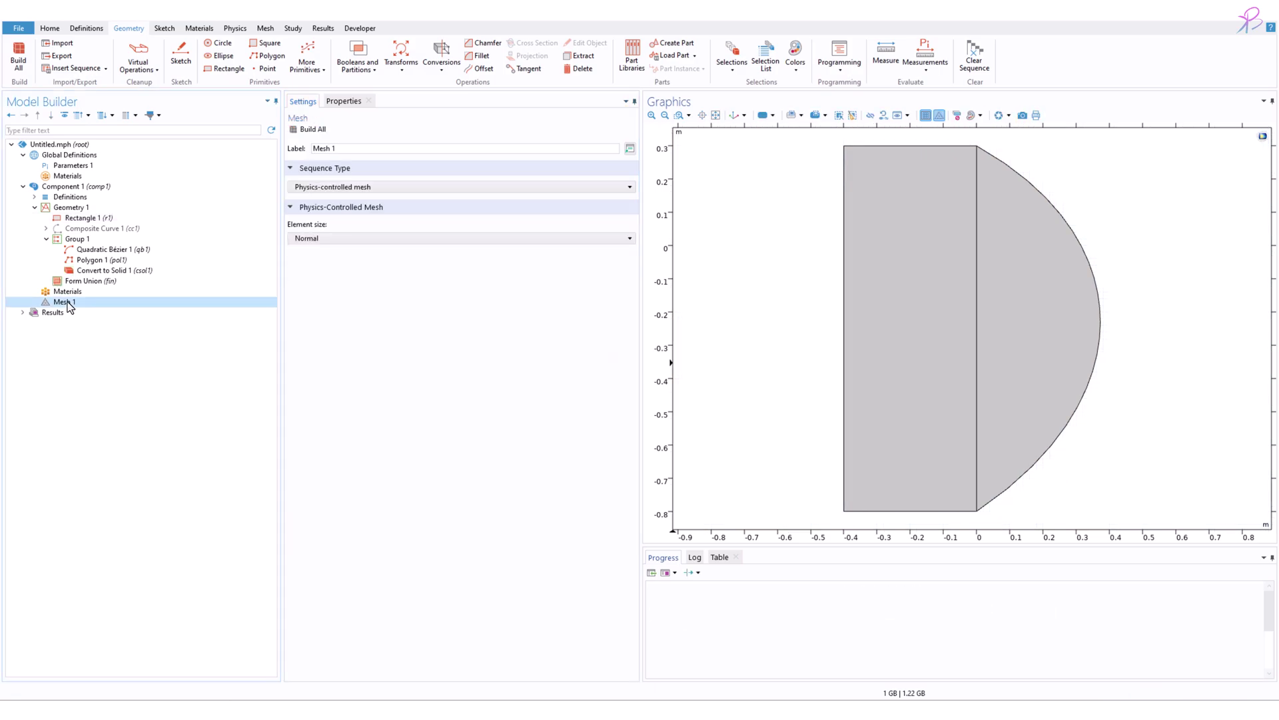
# Build the default mesh, then add a Mapped 1 step assigned to curved domain 2
pyautogui.click(312, 129)
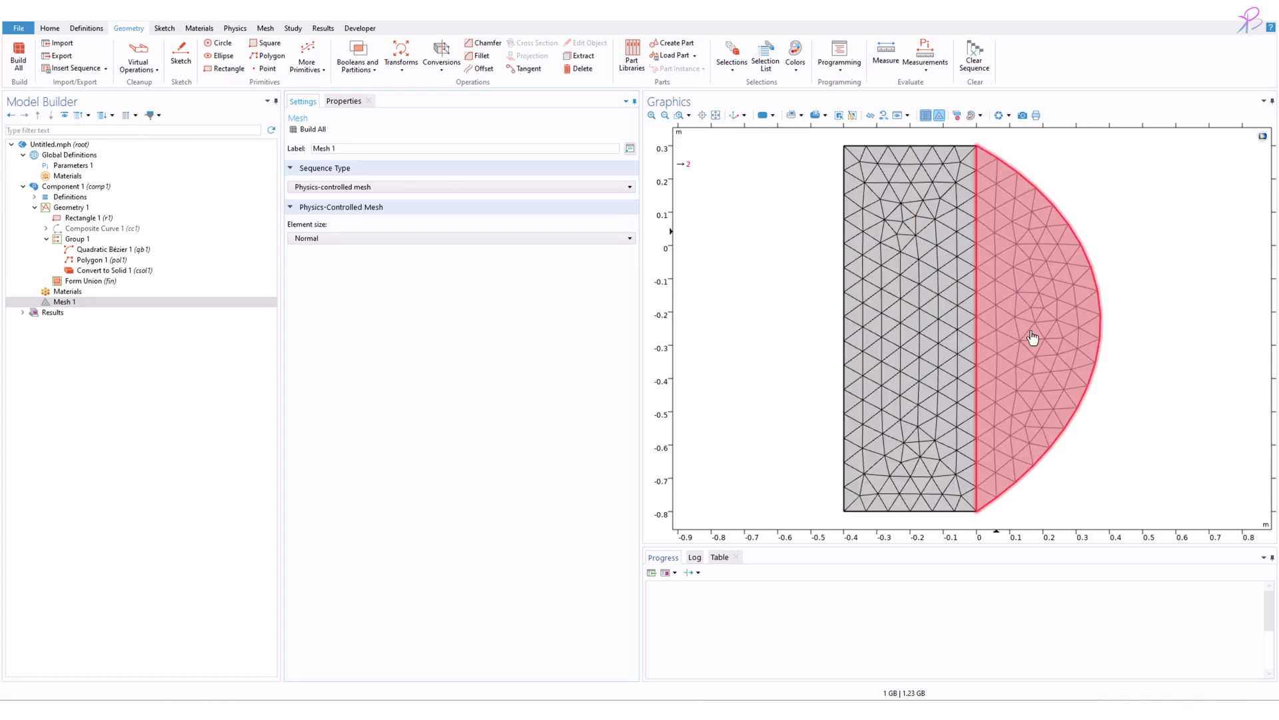
pyautogui.rightClick(77, 306)
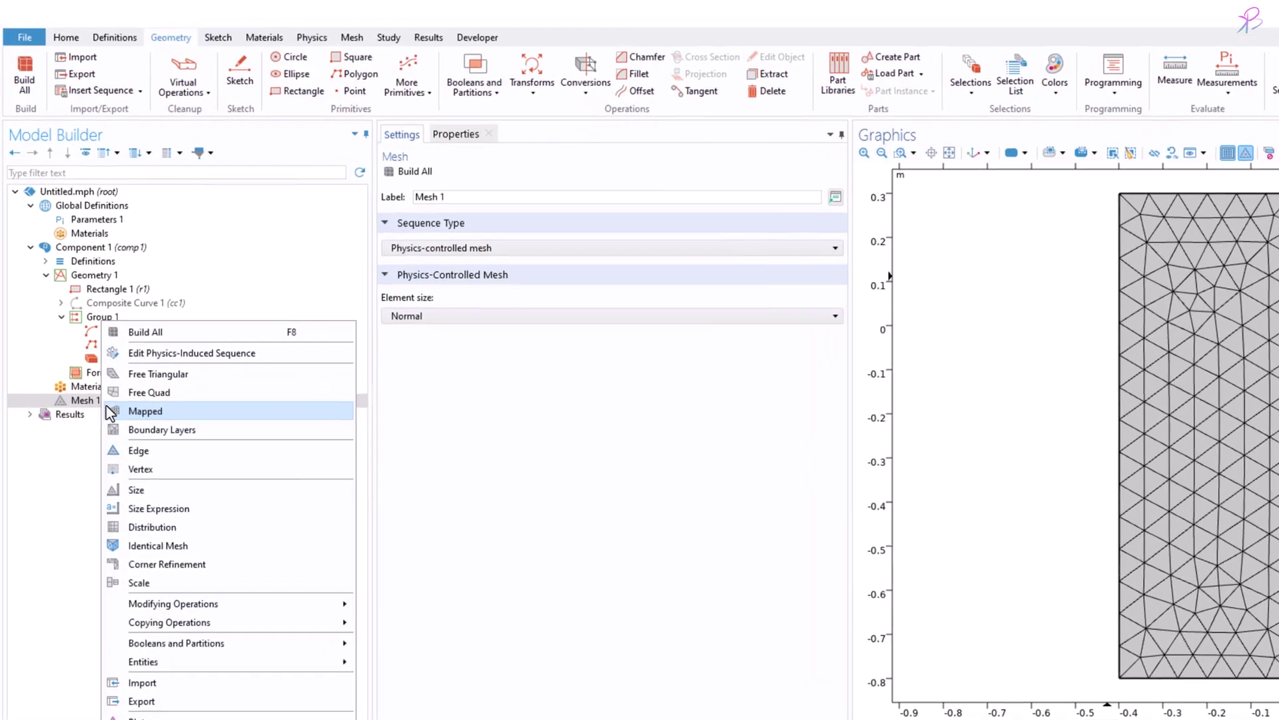
pyautogui.click(157, 419)
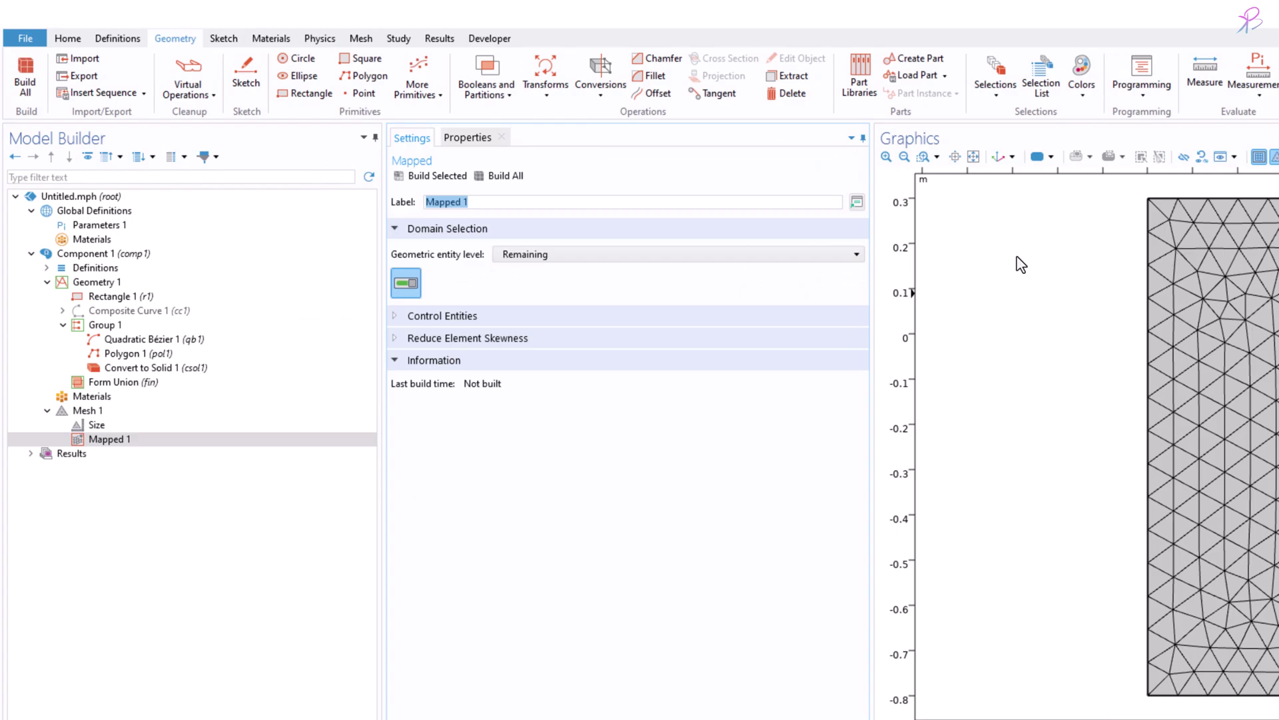
pyautogui.click(596, 259)
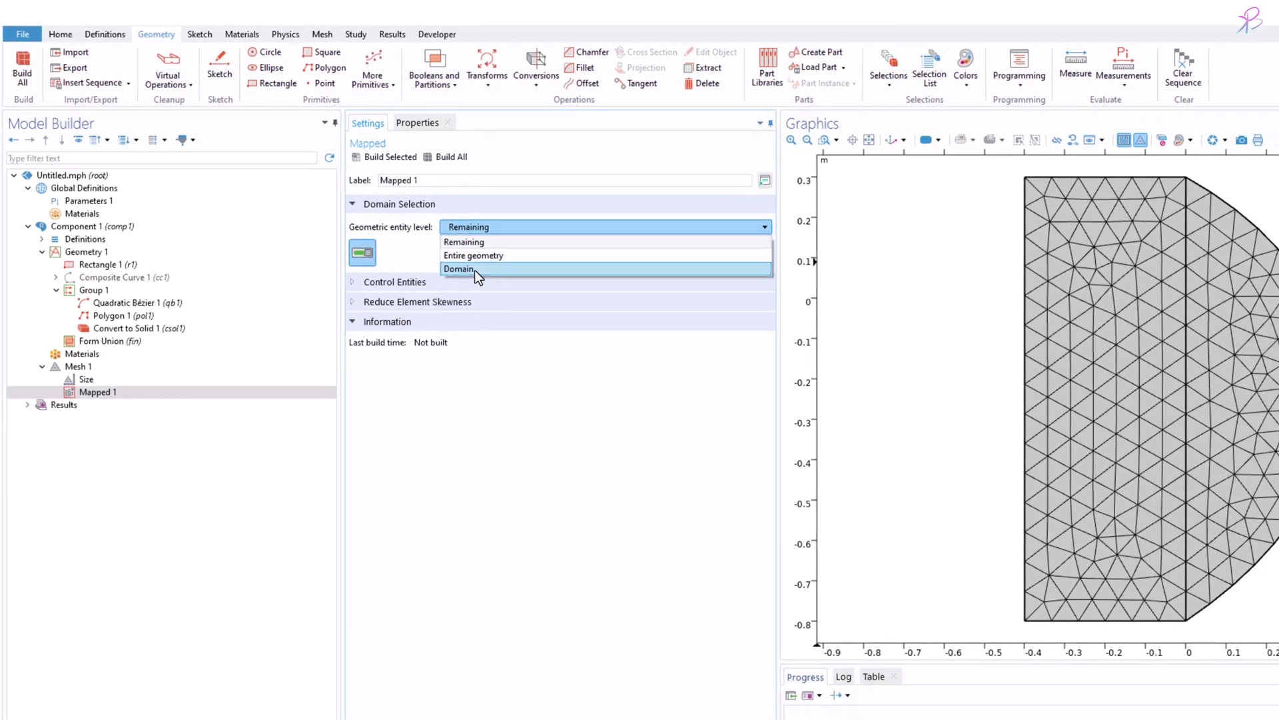
pyautogui.click(526, 301)
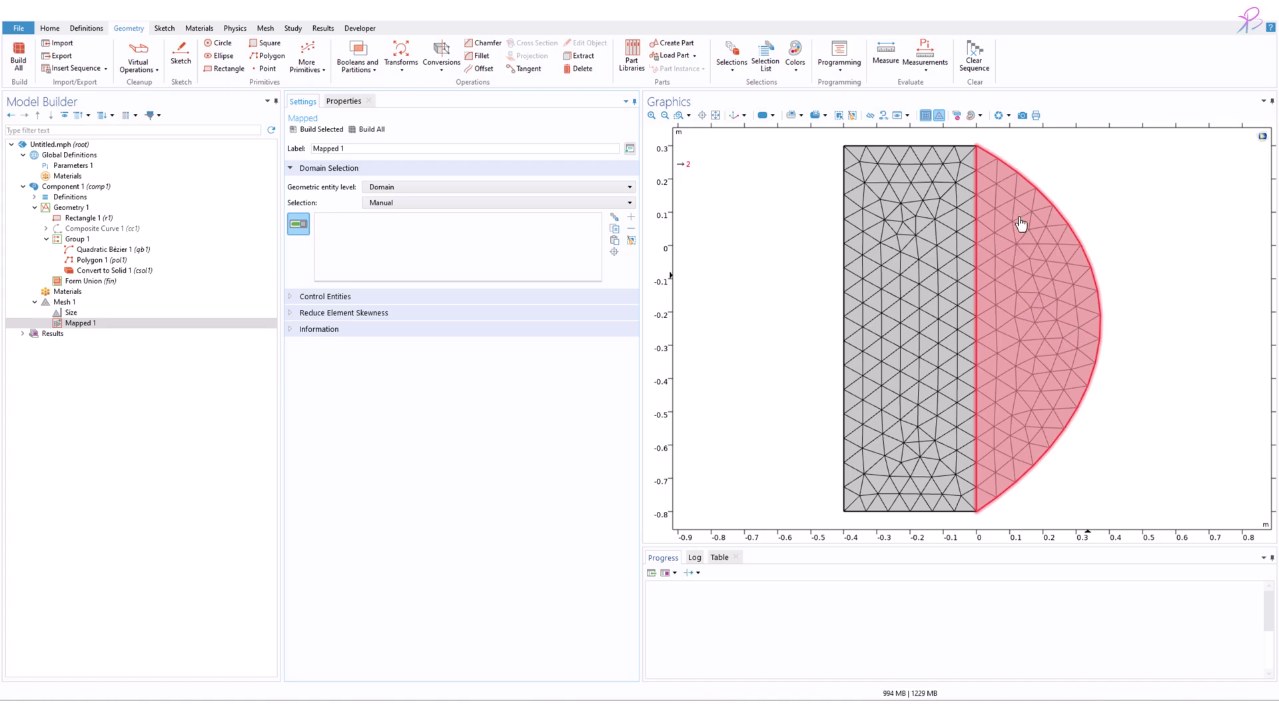
pyautogui.click(1043, 279)
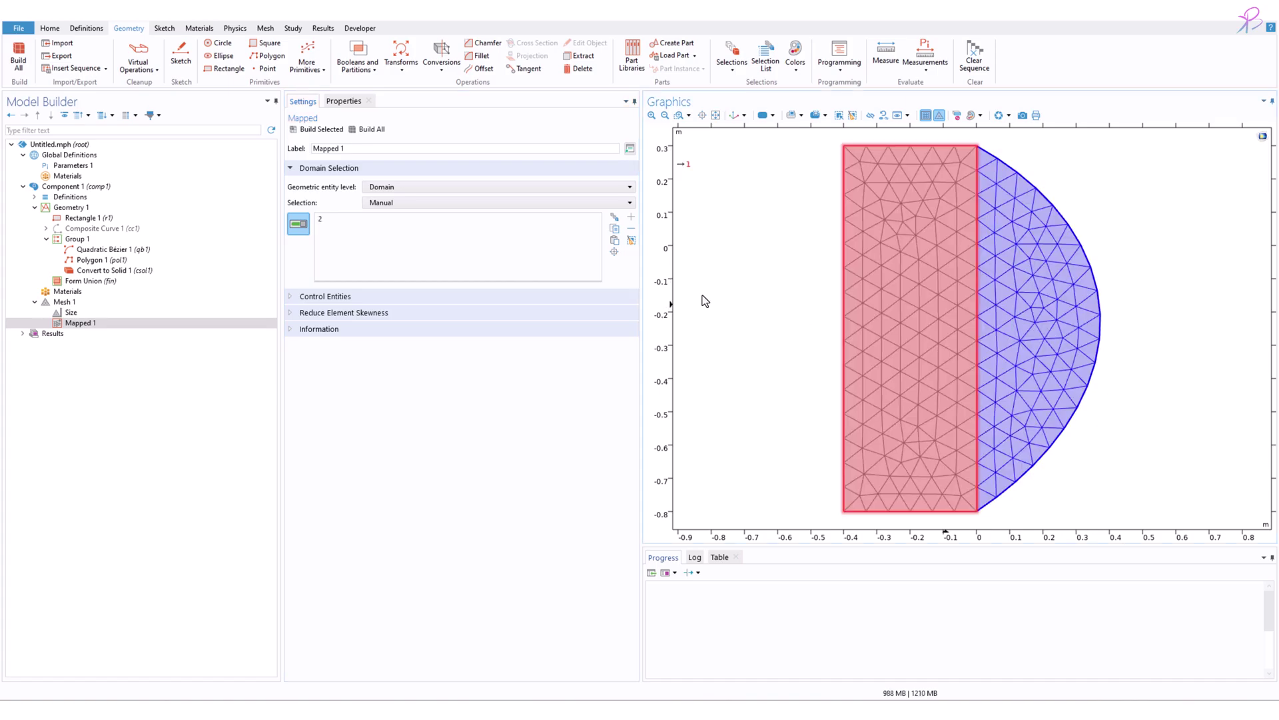
# Try building Mapped 1 on the curved domain and dismiss the four-edges error
pyautogui.click(316, 129)
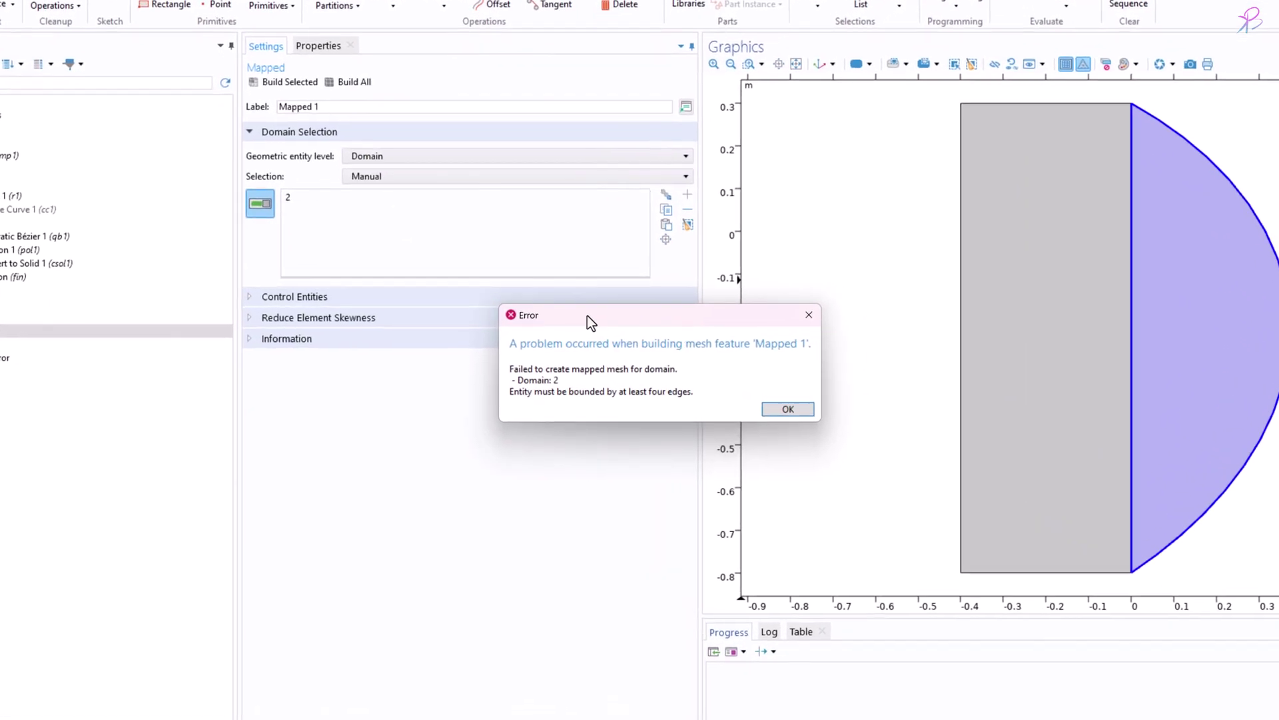
pyautogui.moveTo(546, 374); pyautogui.dragTo(641, 371)
pyautogui.click(643, 372)
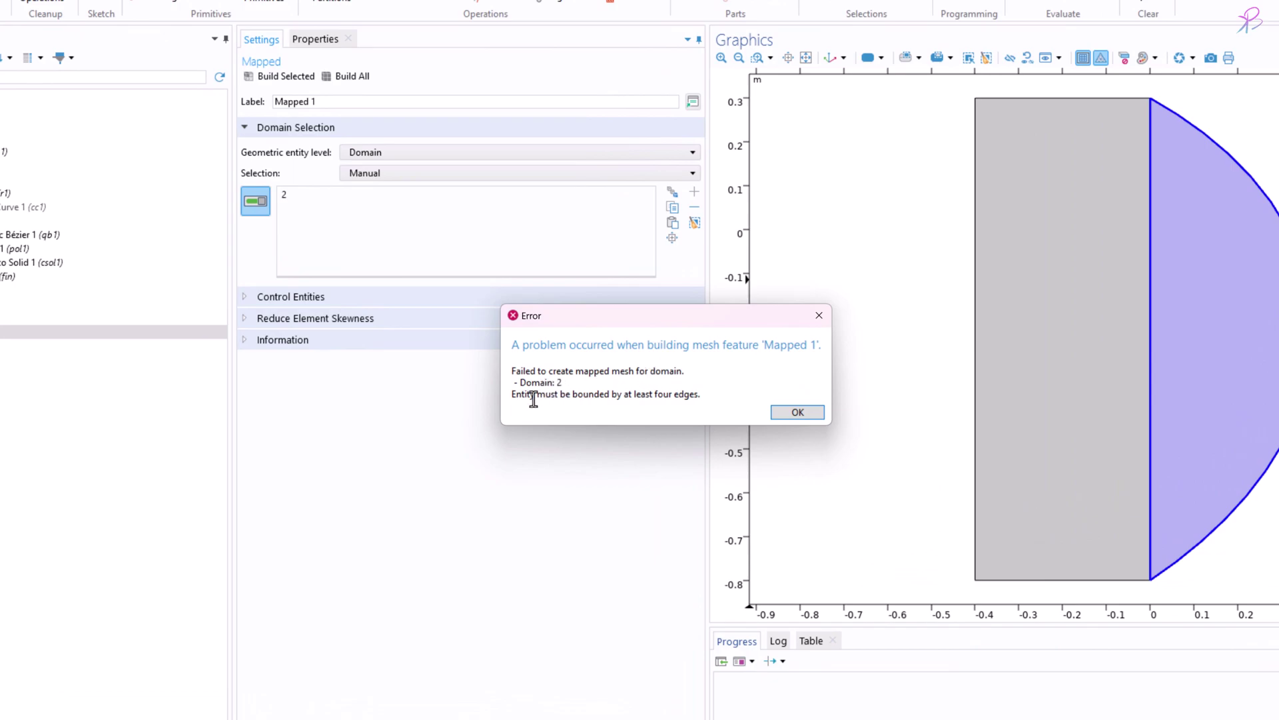
pyautogui.moveTo(525, 399); pyautogui.dragTo(714, 393)
pyautogui.click(636, 394)
pyautogui.click(701, 393)
pyautogui.click(819, 315)
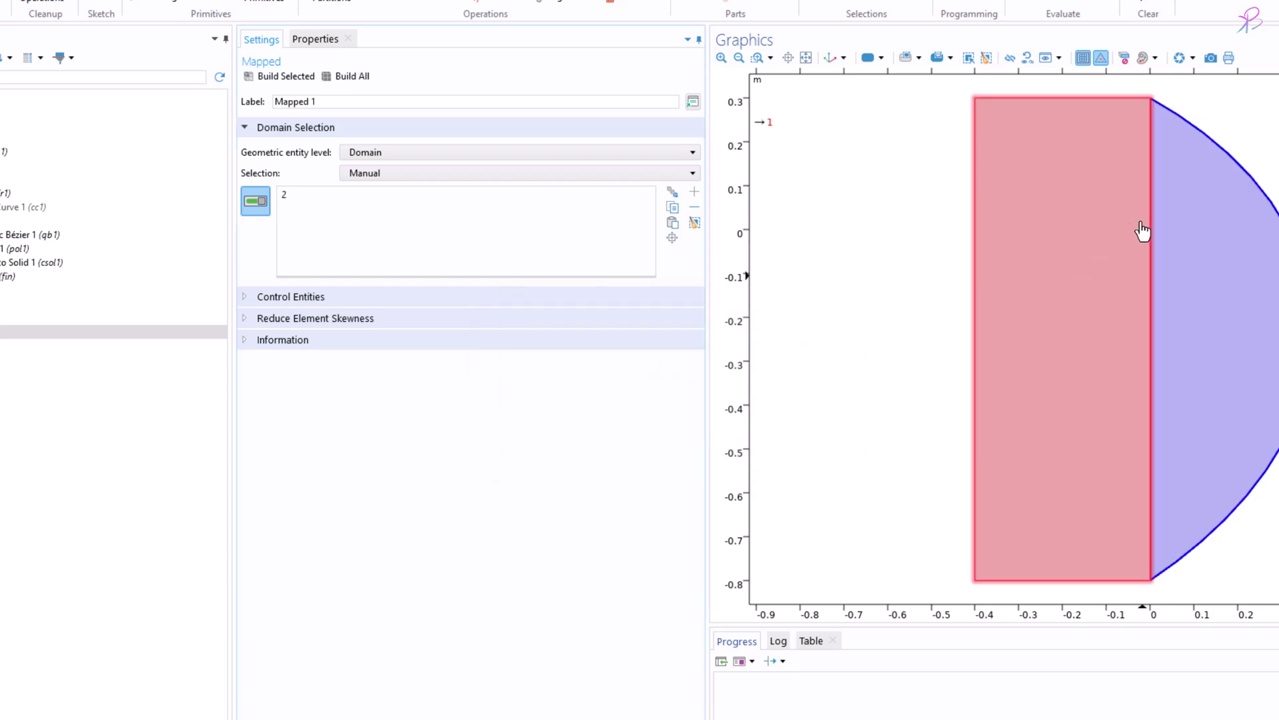
# Reassign Mapped 1 from domain 2 to rectangle domain 1 and build its quadrilateral grid
pyautogui.click(1225, 241)
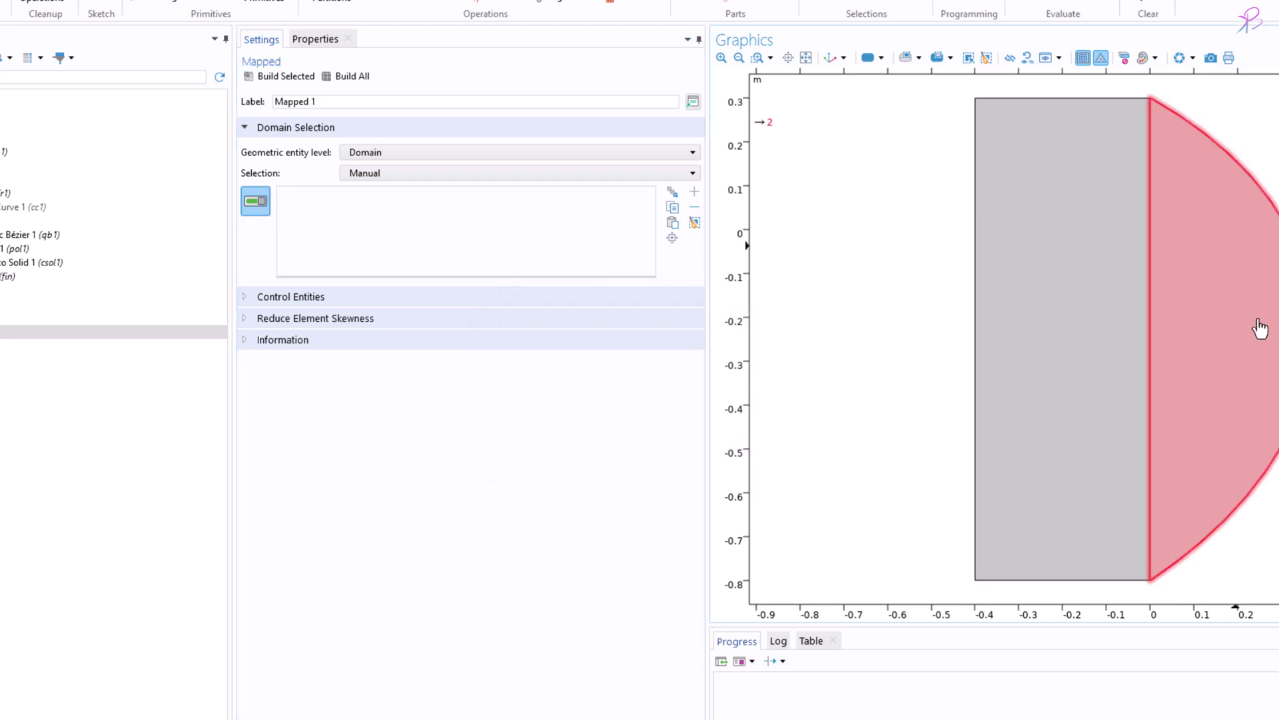
pyautogui.click(1026, 266)
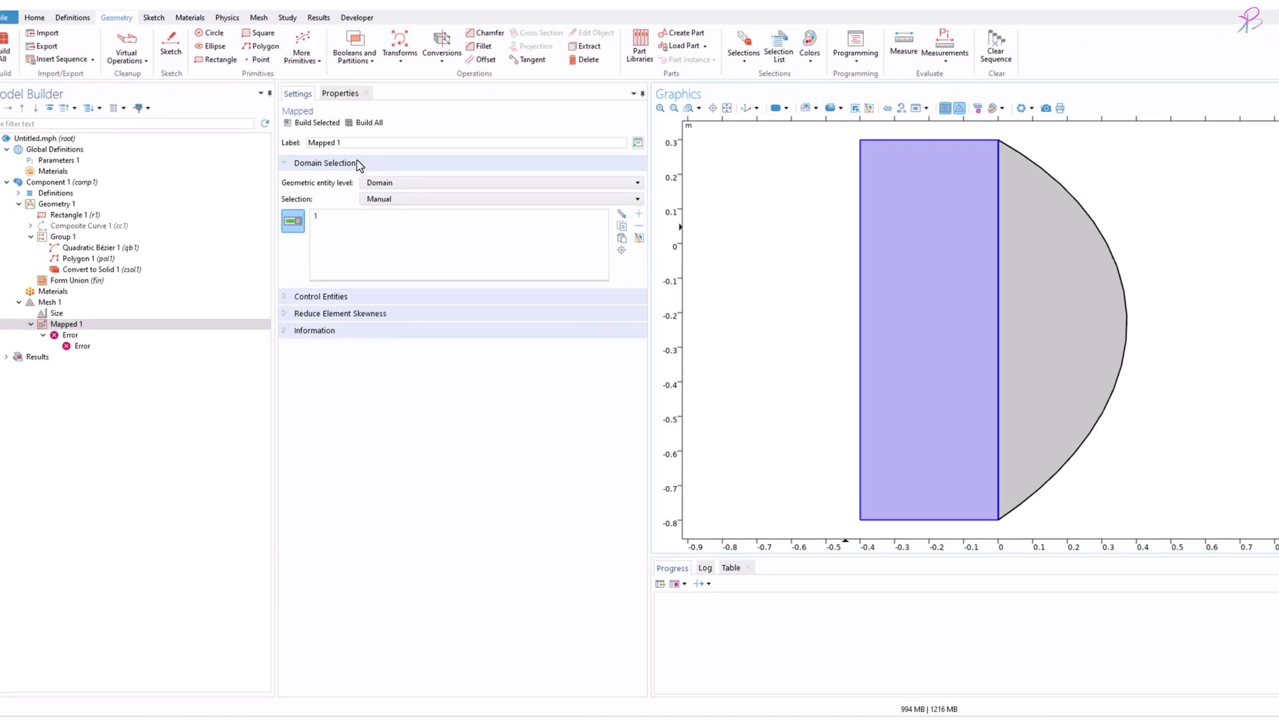
pyautogui.click(327, 125)
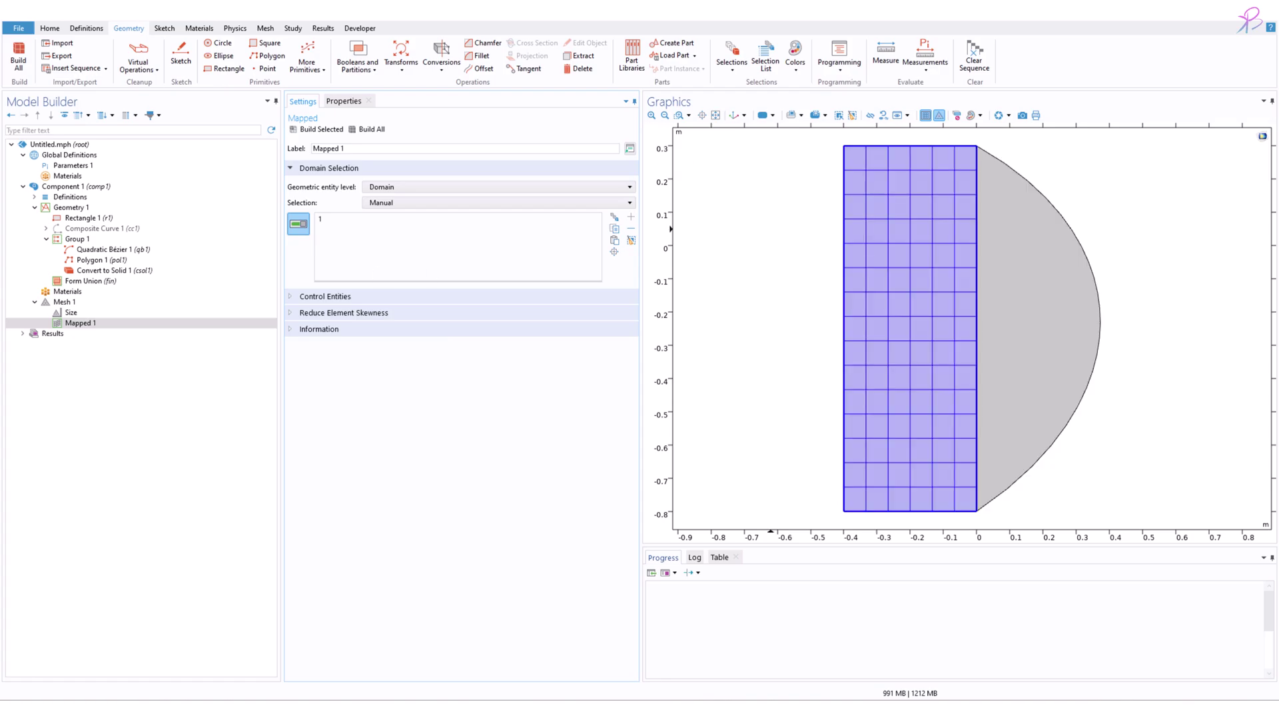
pyautogui.rightClick(90, 325)
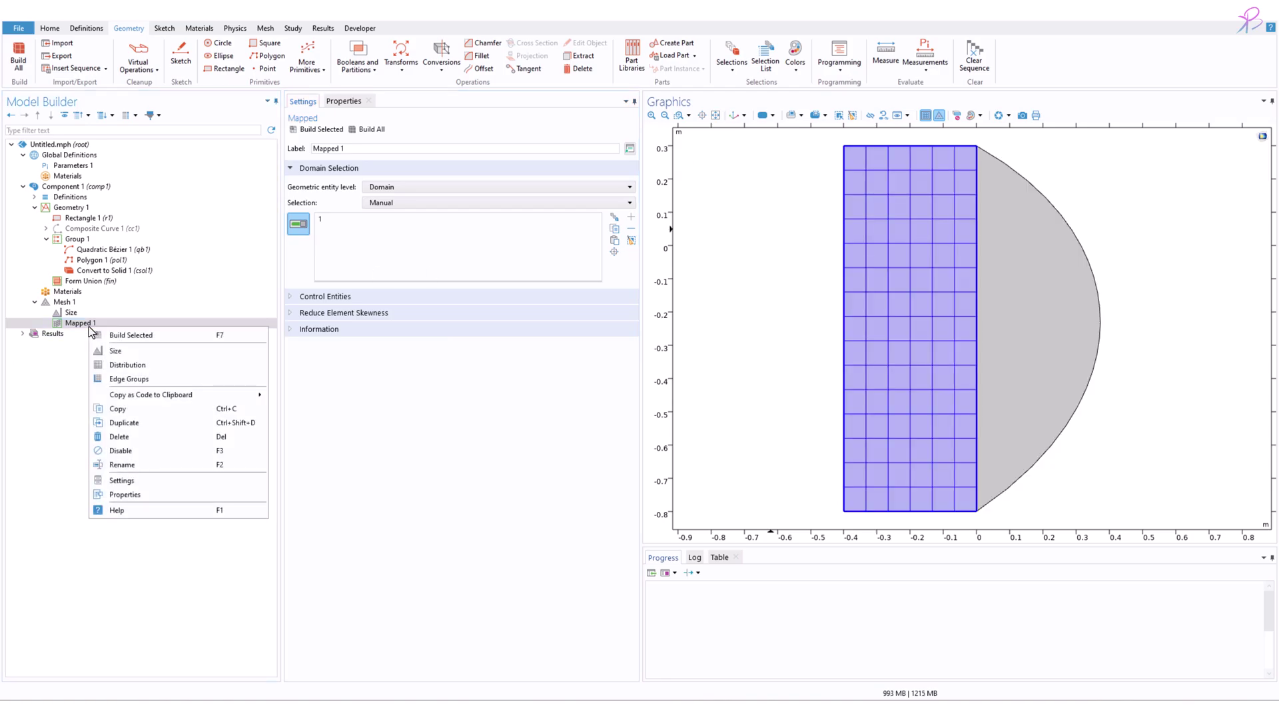
# Add a Free Triangular 1 step on curved domain 2 and build its triangles
pyautogui.click(71, 313)
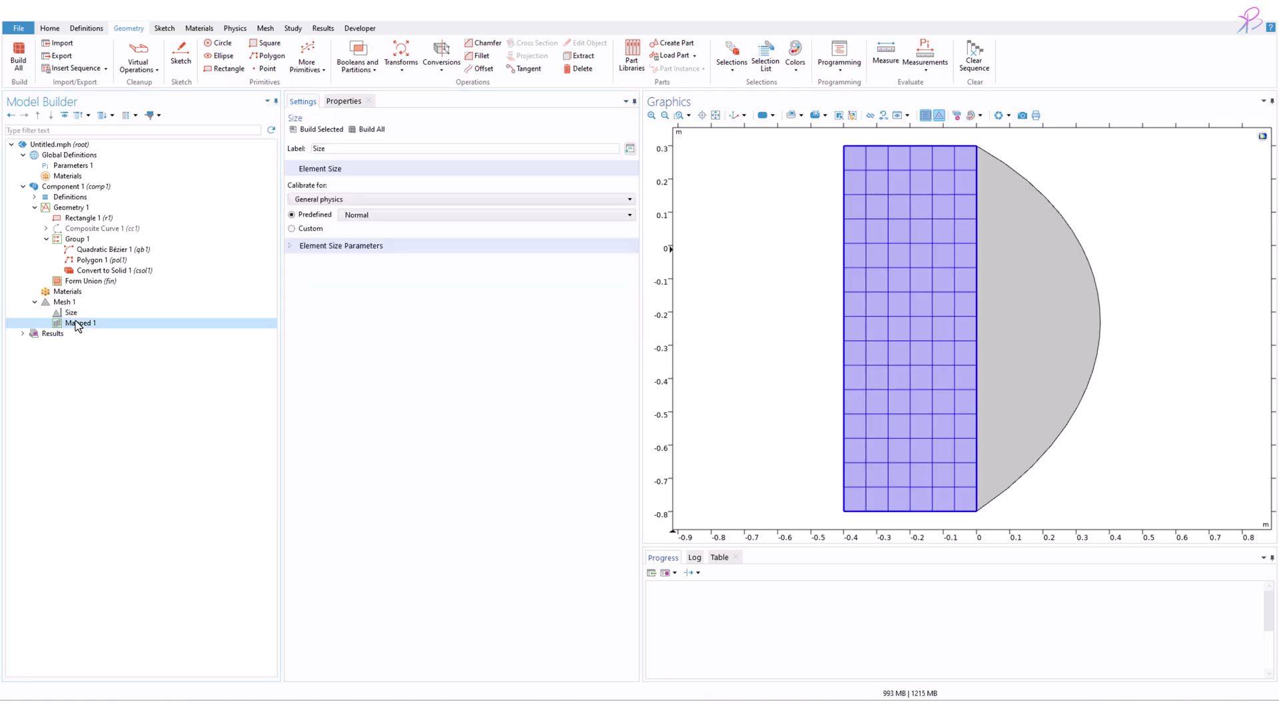
pyautogui.click(76, 302)
pyautogui.rightClick(76, 302)
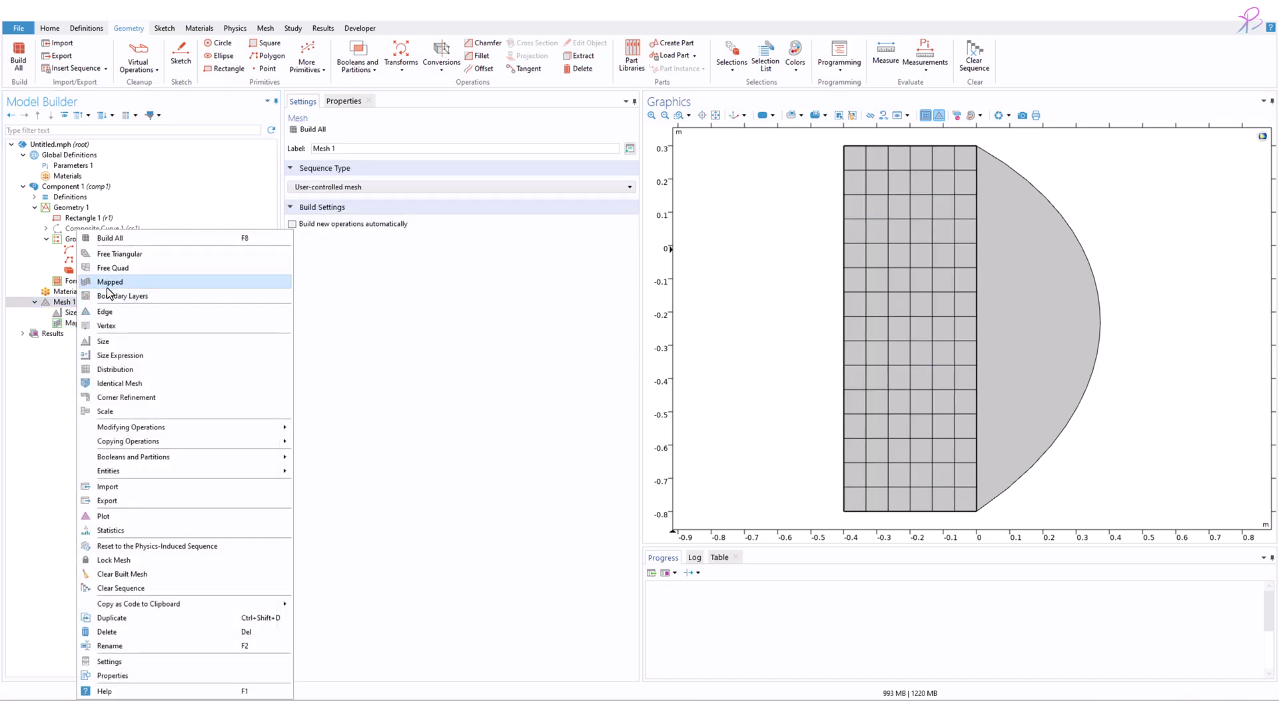
pyautogui.click(130, 254)
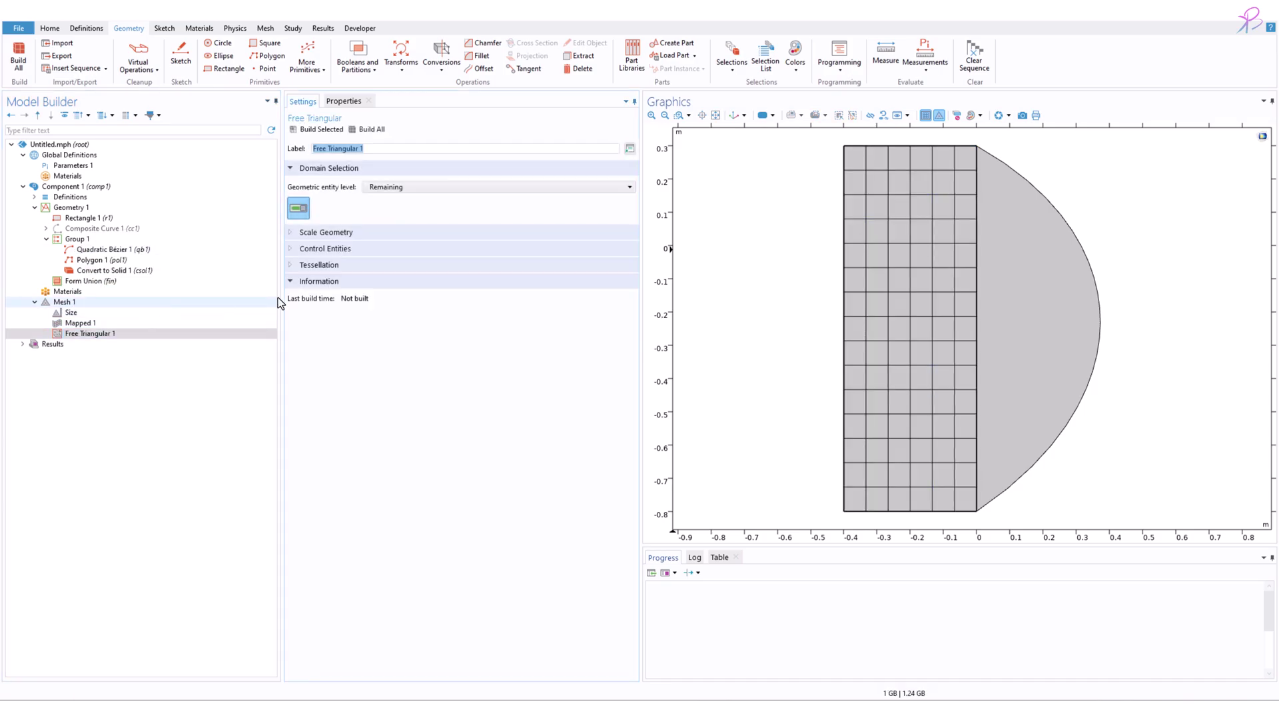
pyautogui.click(481, 186)
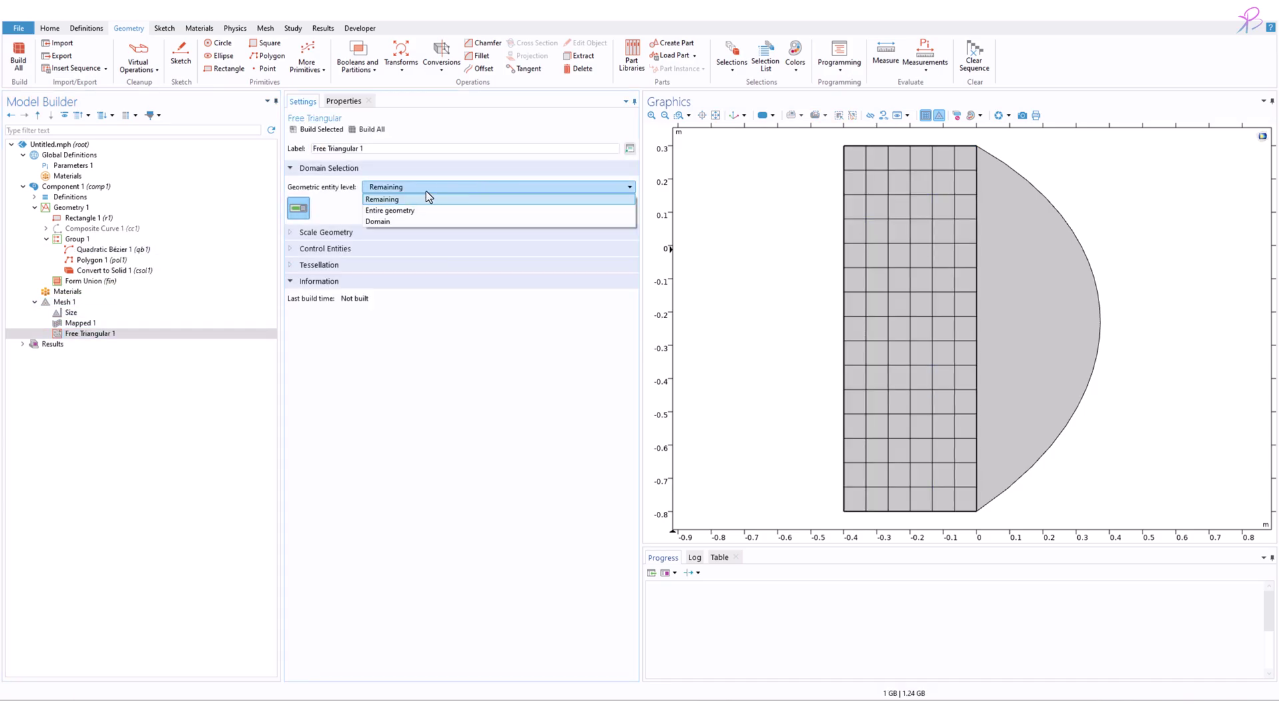
pyautogui.click(392, 222)
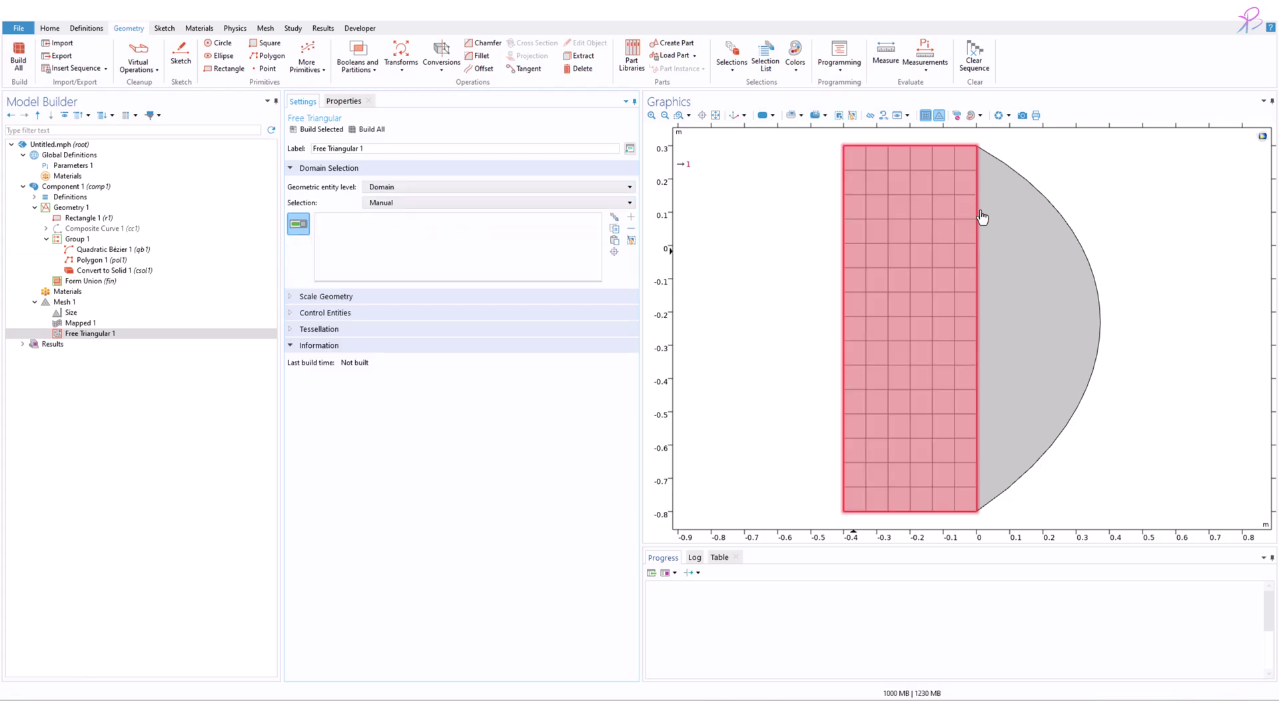
pyautogui.click(1006, 230)
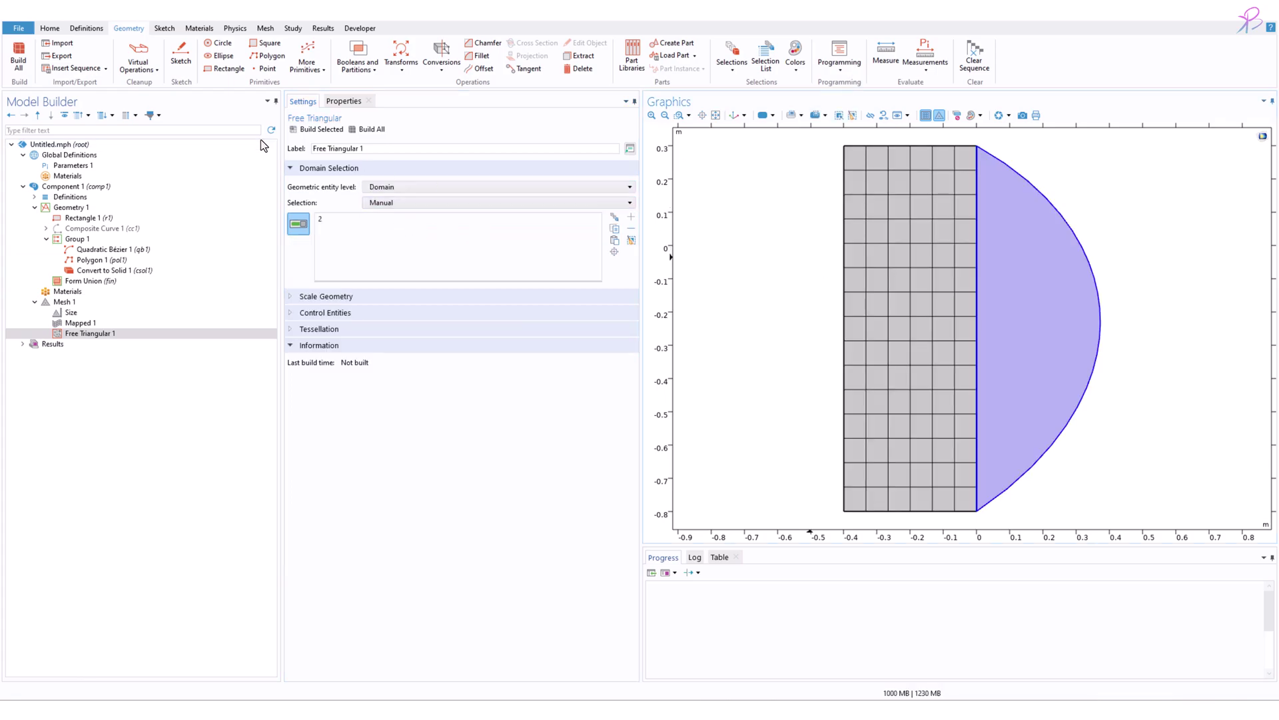
pyautogui.click(325, 128)
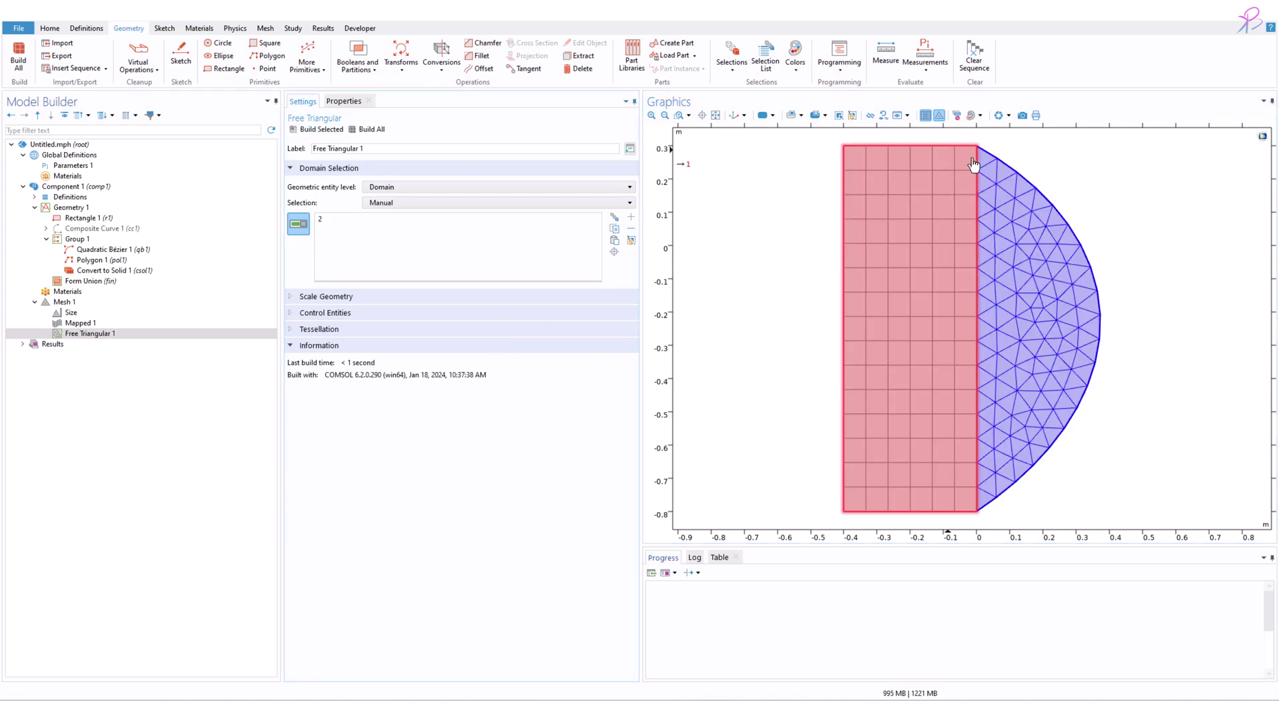
pyautogui.scroll(3, 995, 267)
pyautogui.scroll(-3, 995, 267)
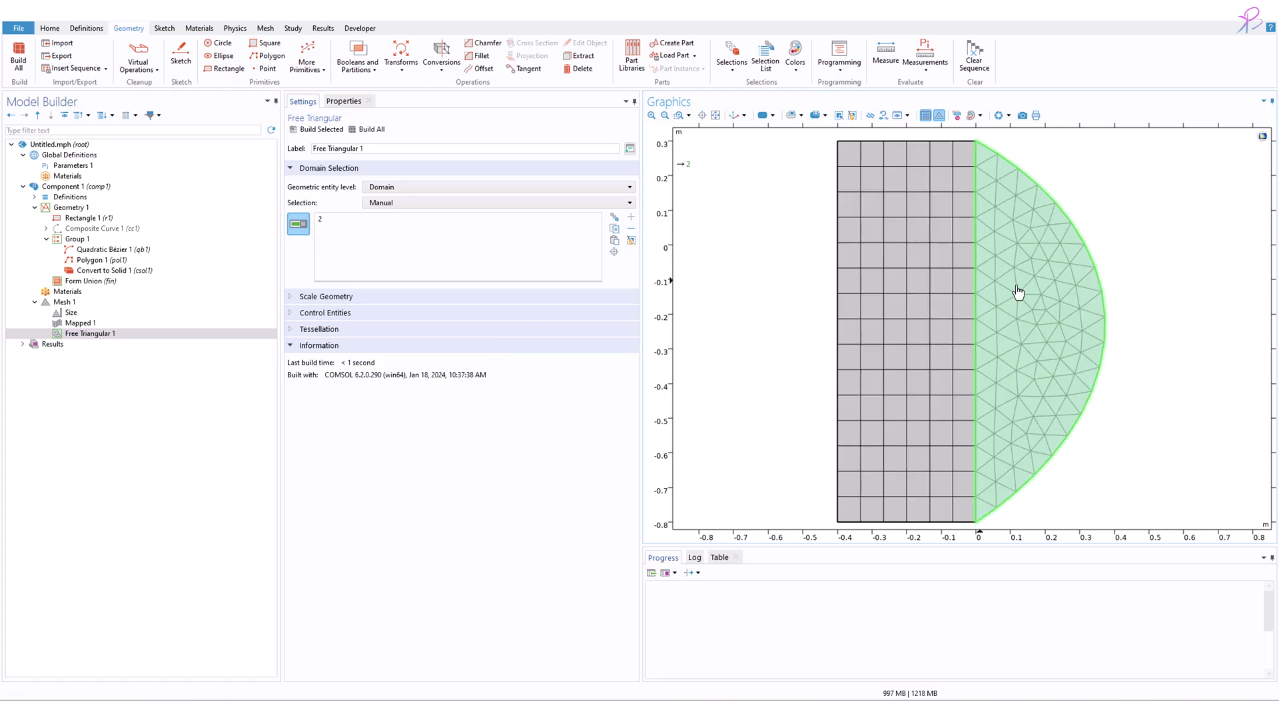
pyautogui.scroll(3, 979, 293)
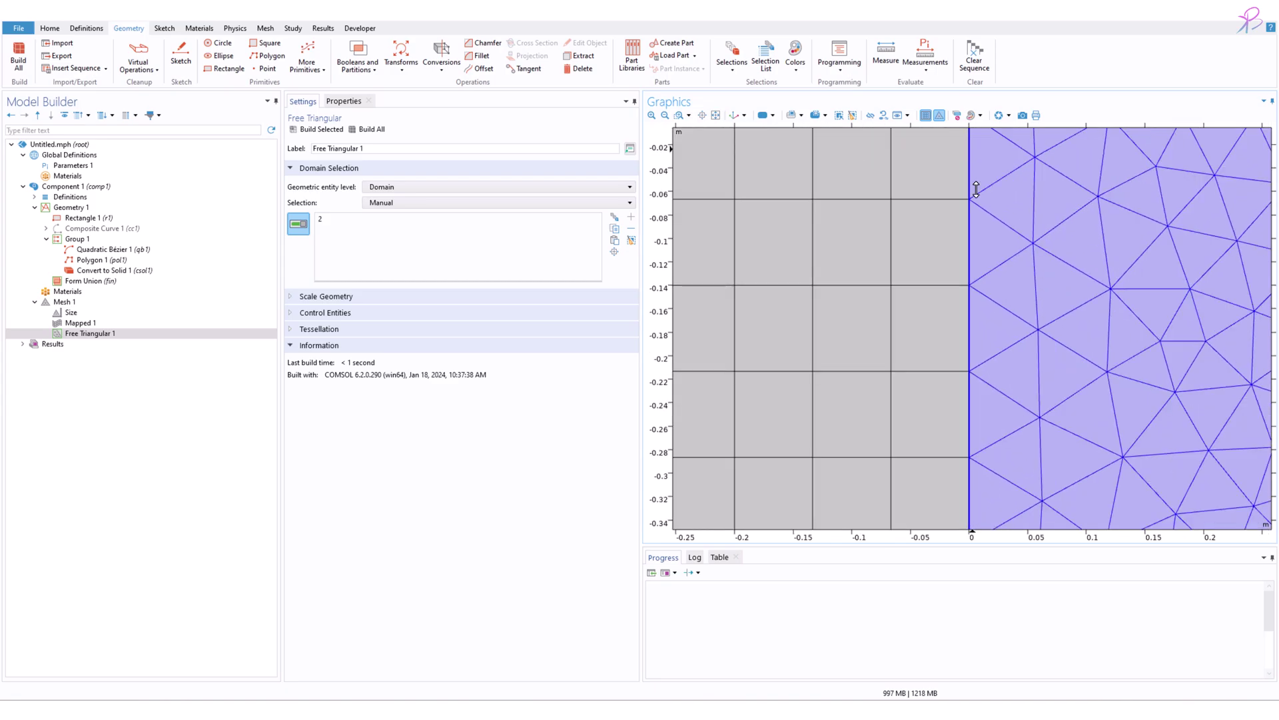
pyautogui.scroll(-4, 980, 248)
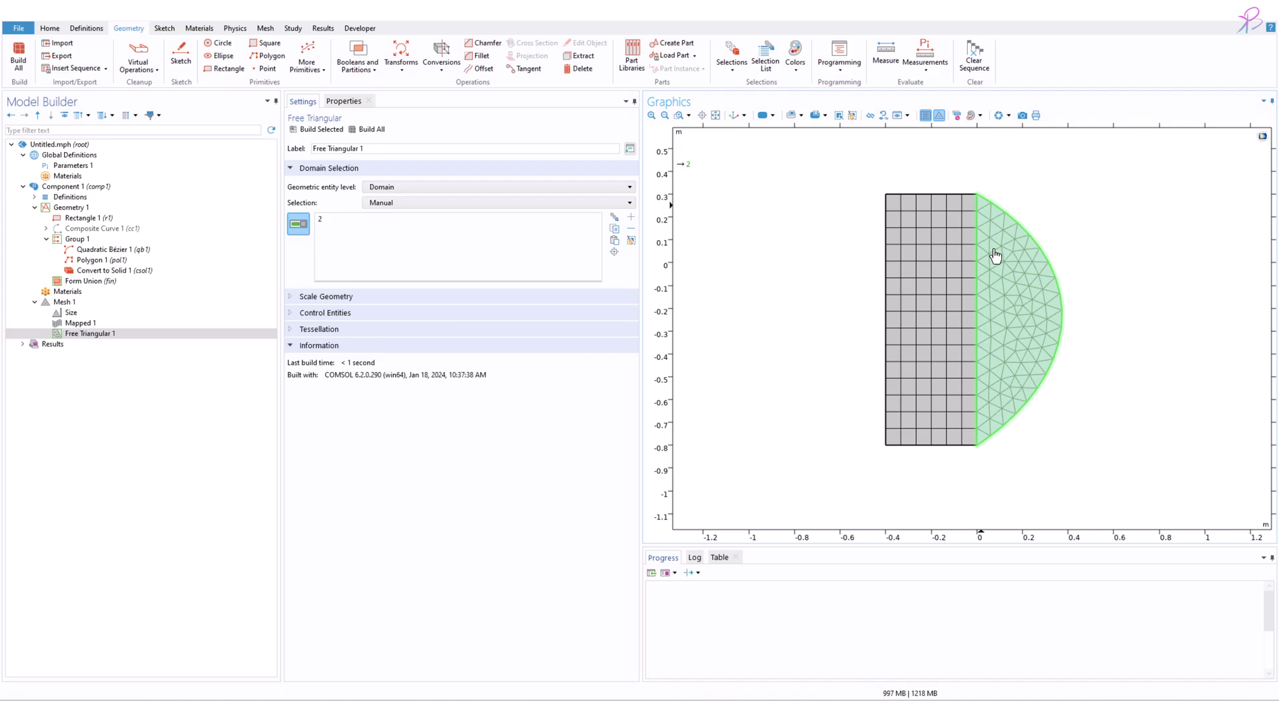
pyautogui.scroll(3, 989, 160)
pyautogui.scroll(-3, 988, 152)
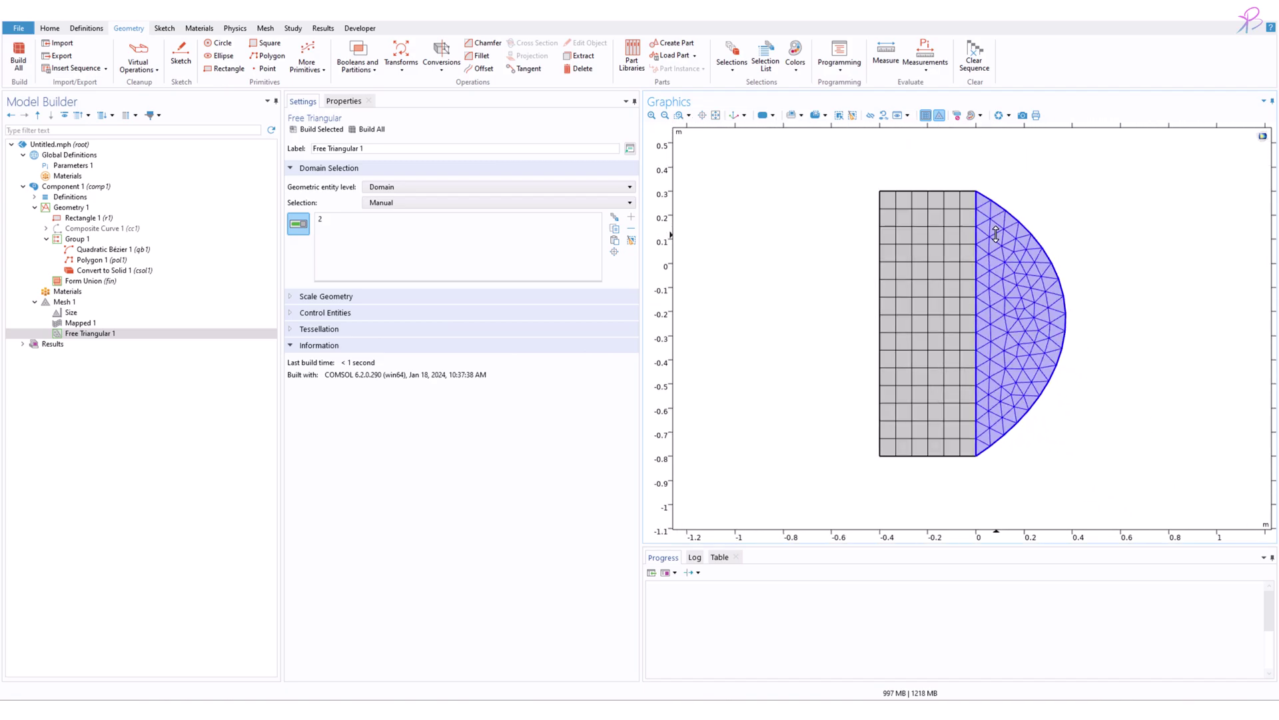
pyautogui.scroll(3, 983, 193)
pyautogui.scroll(-1, 979, 215)
pyautogui.scroll(-2, 980, 214)
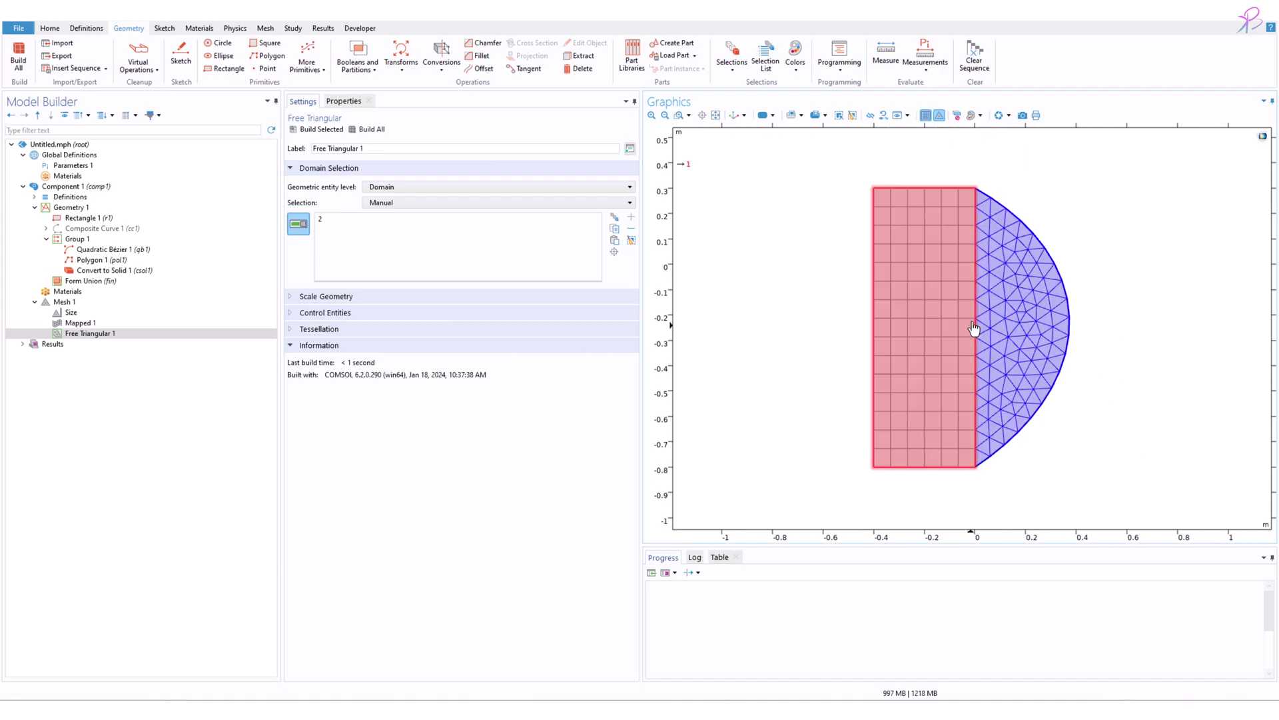
pyautogui.scroll(4, 980, 363)
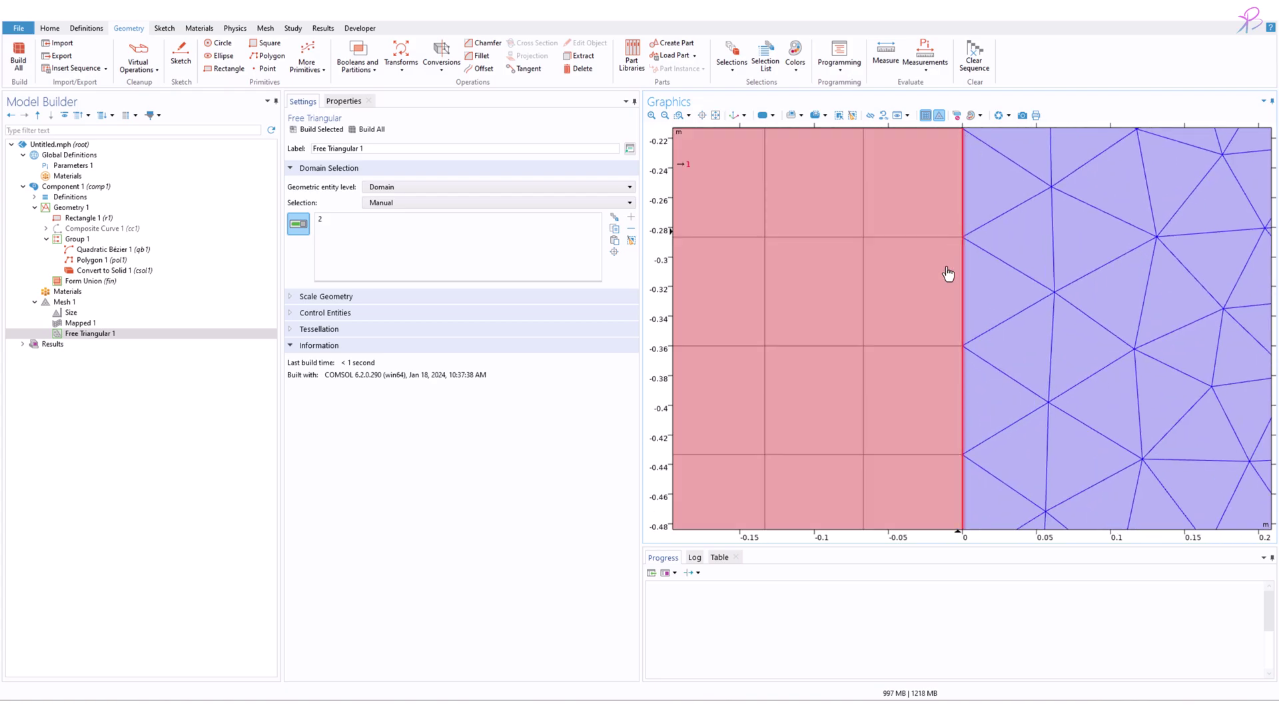
pyautogui.scroll(-2, 977, 266)
pyautogui.scroll(-2, 993, 228)
pyautogui.scroll(1, 960, 329)
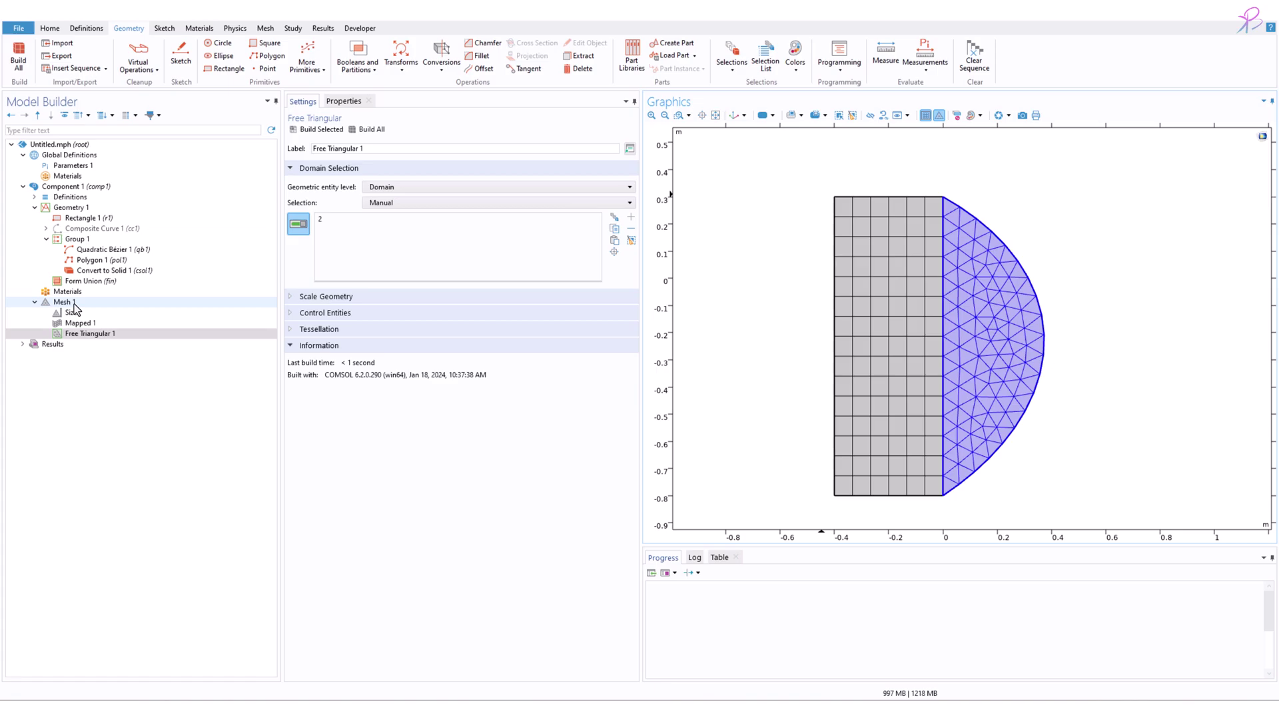
# Add a Distribution to Free Triangular 1 on shared boundary 4 with 5 elements
pyautogui.click(267, 31)
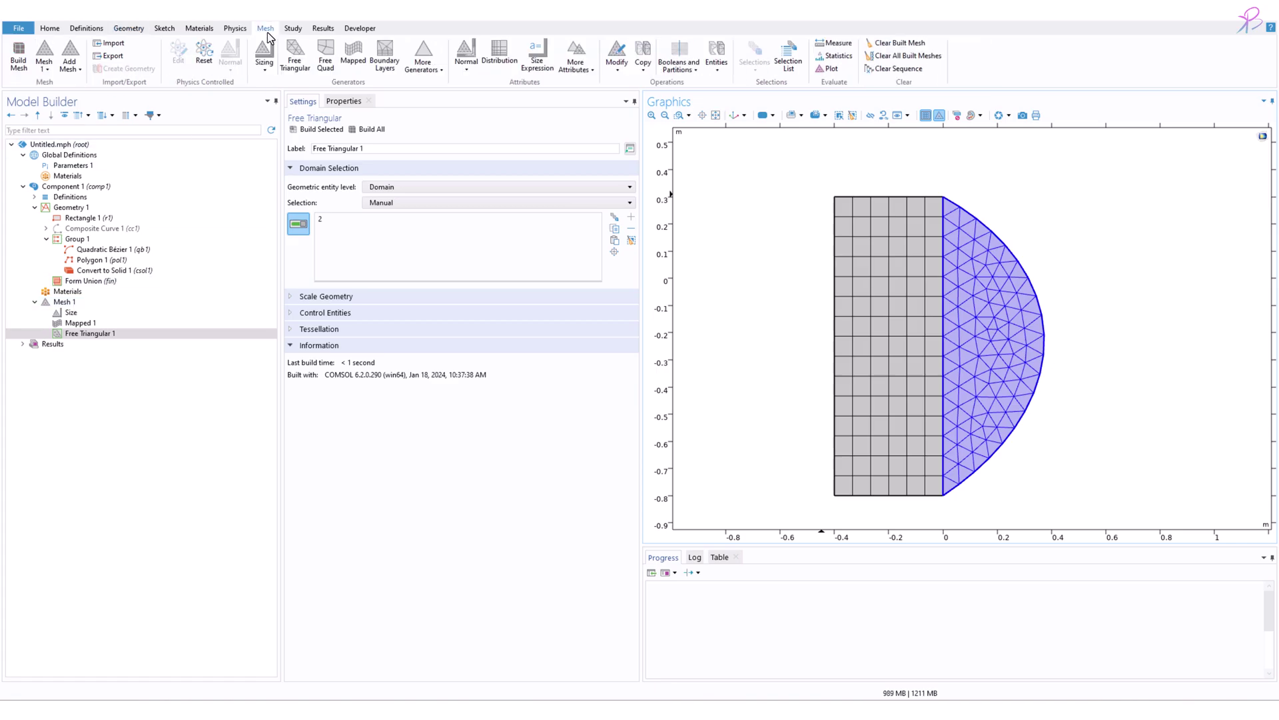
pyautogui.click(495, 58)
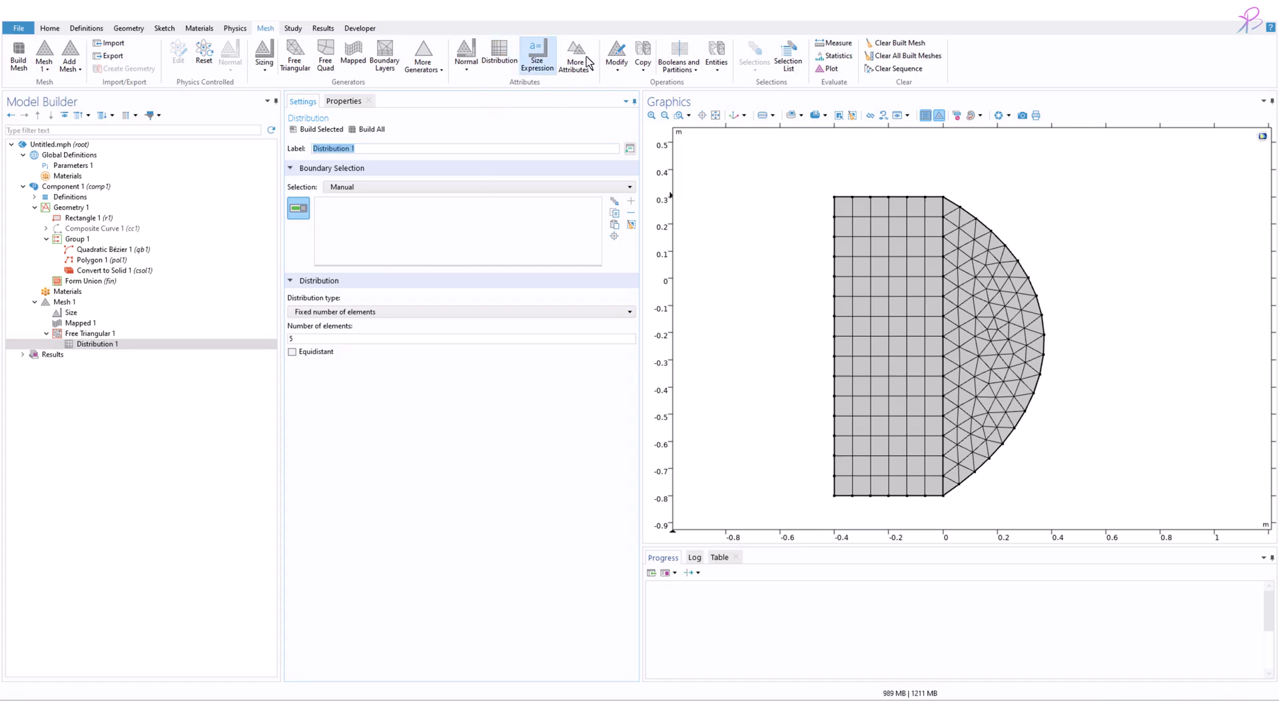
pyautogui.click(945, 271)
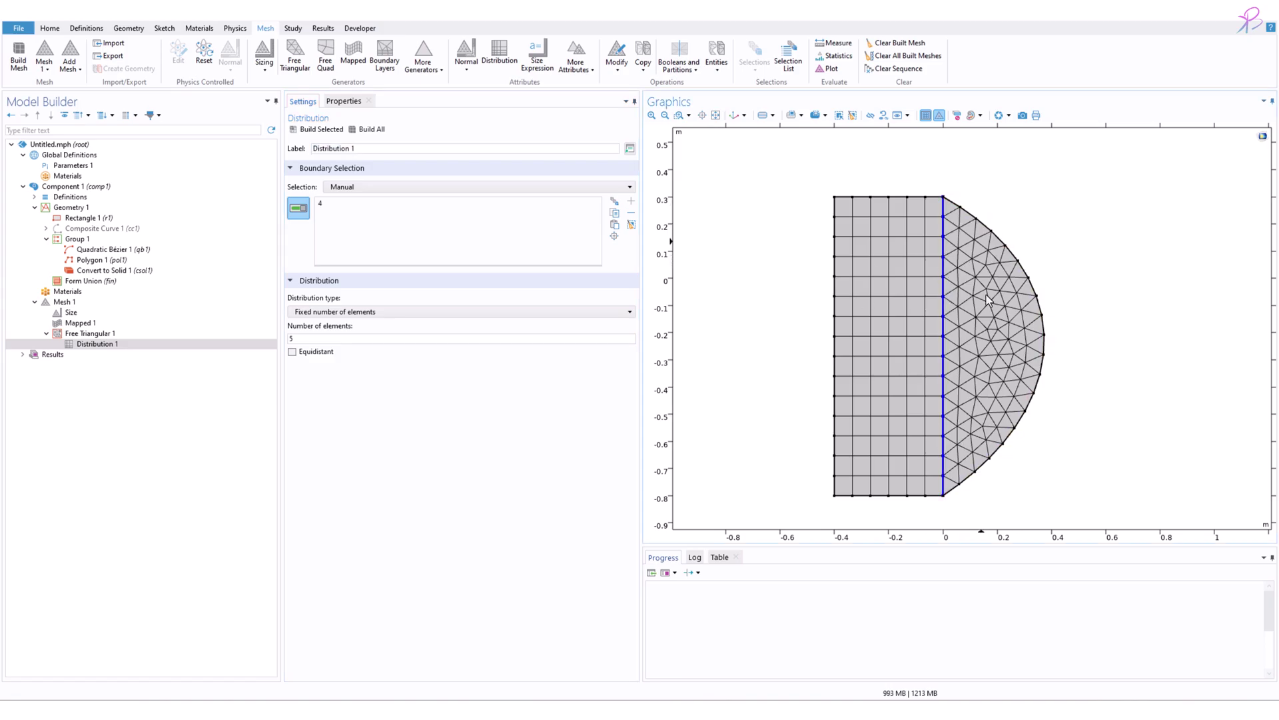
pyautogui.click(343, 338)
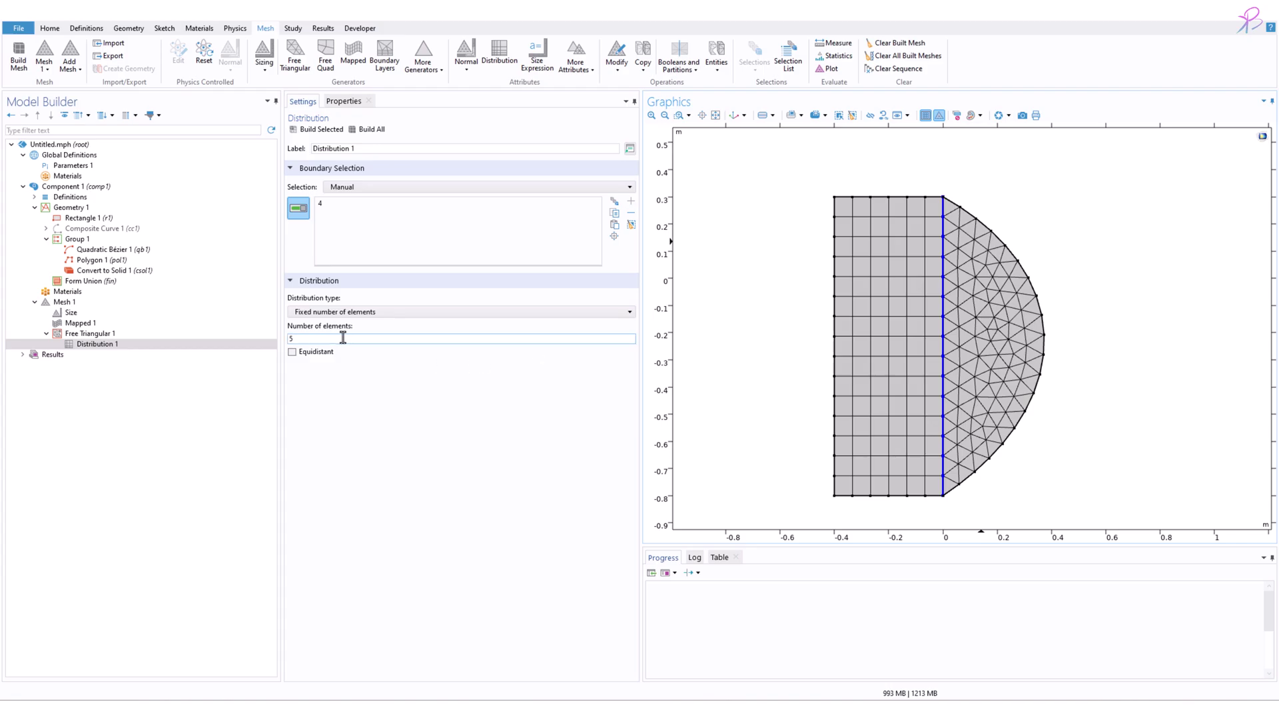
pyautogui.press('Return')
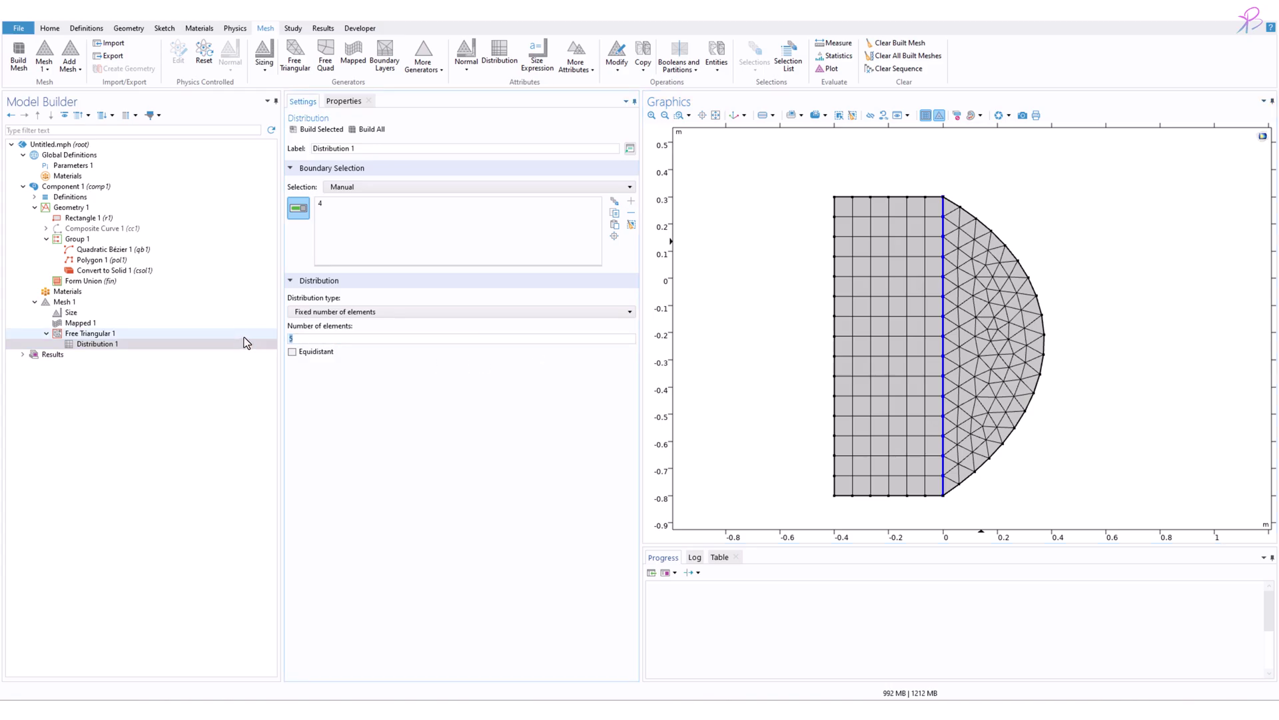
pyautogui.write('0')
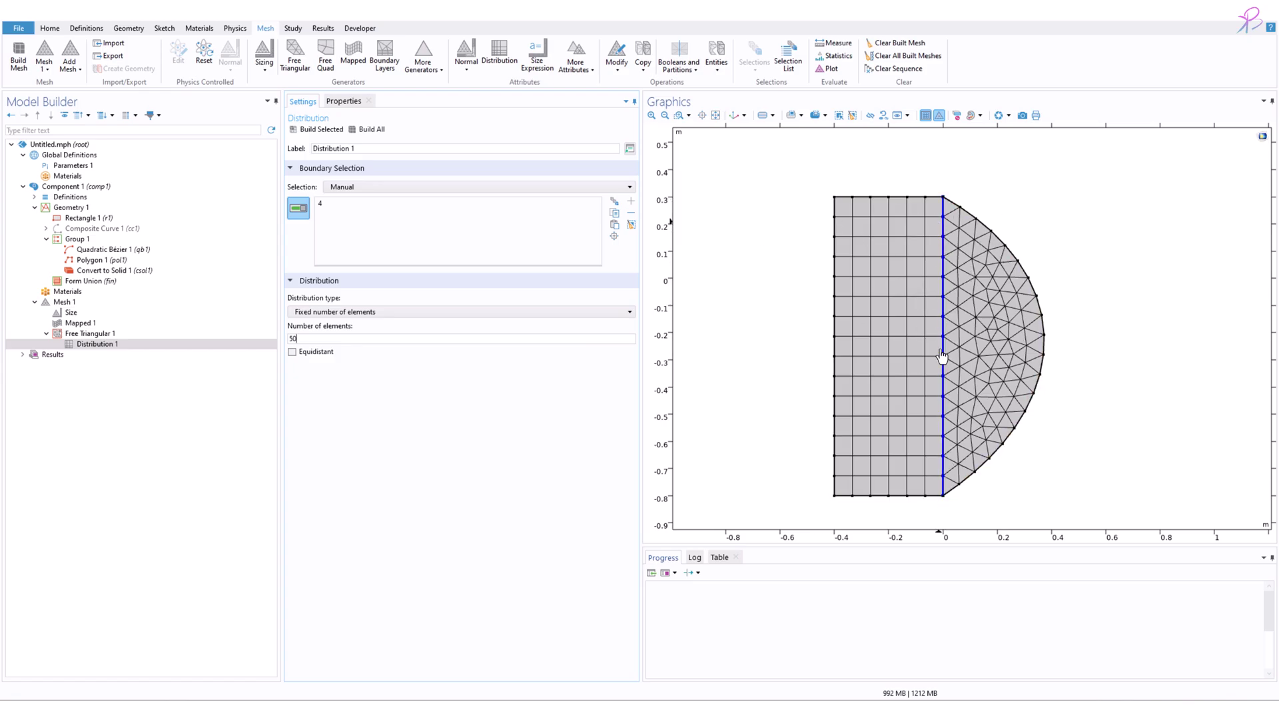
pyautogui.doubleClick(293, 338)
pyautogui.write('5')
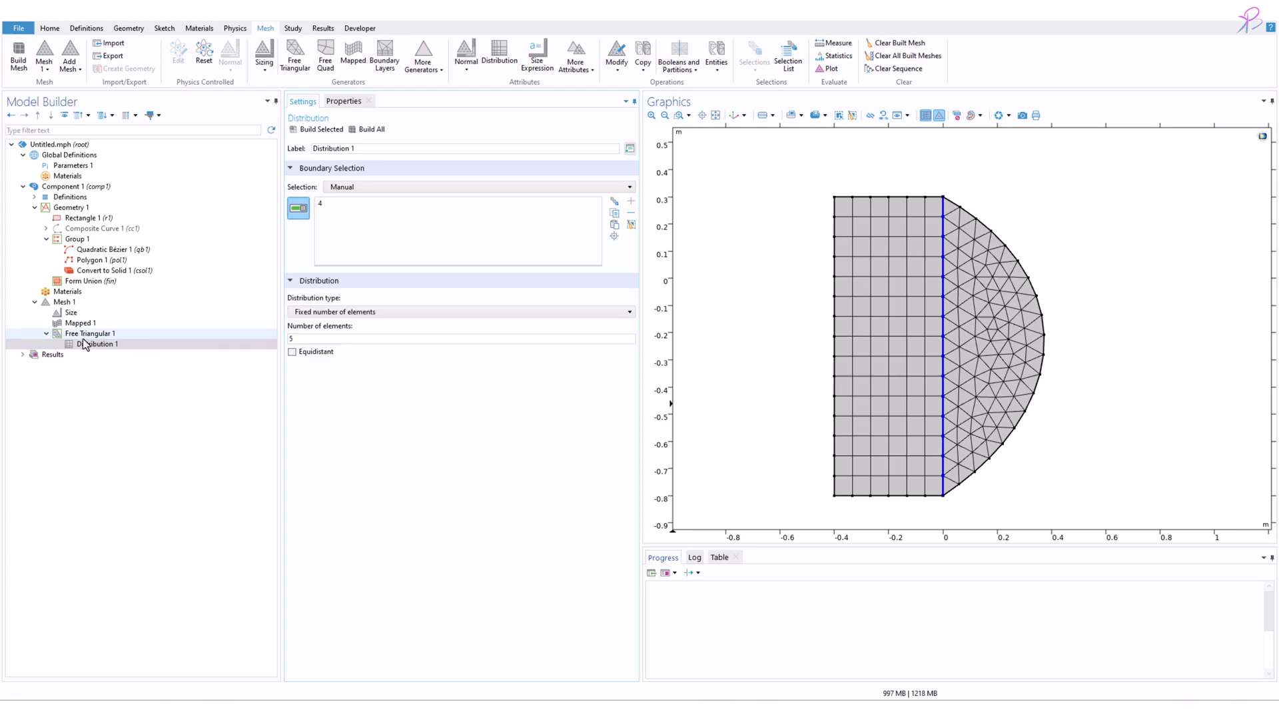
# Delete that Distribution 1 node from Free Triangular 1
pyautogui.click(102, 335)
pyautogui.click(103, 344)
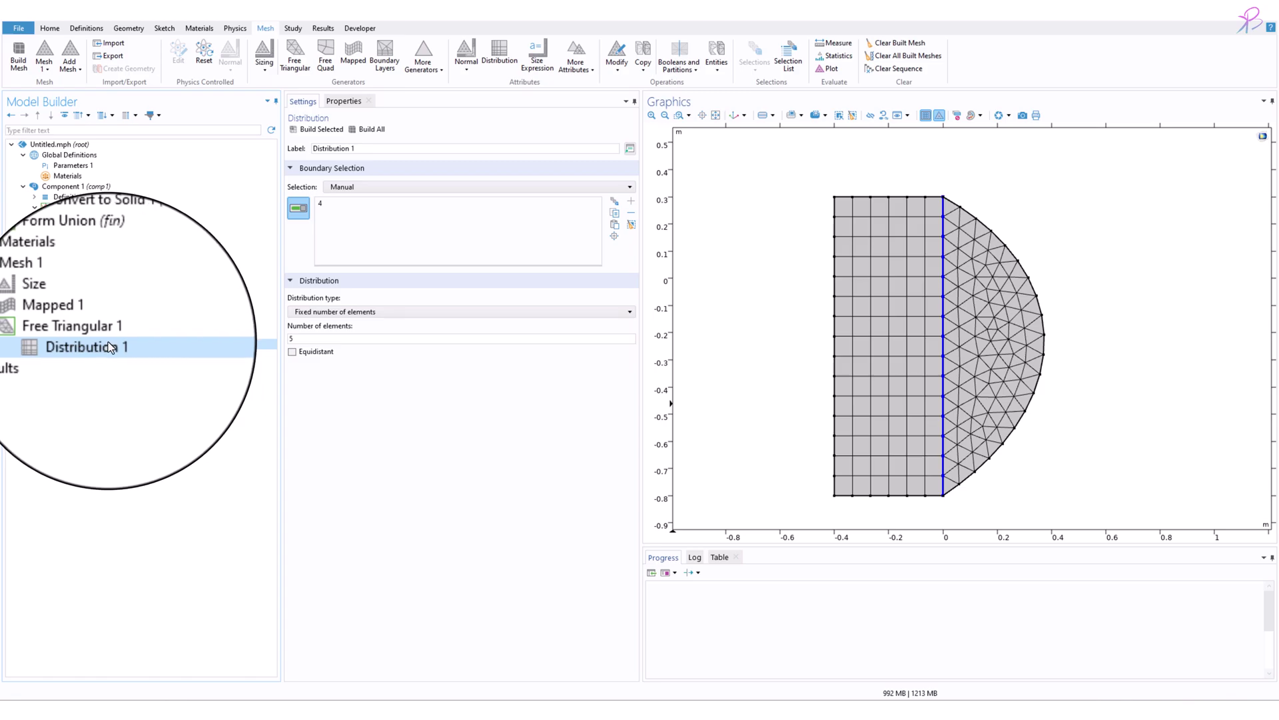
pyautogui.press('Down')
pyautogui.click(145, 345)
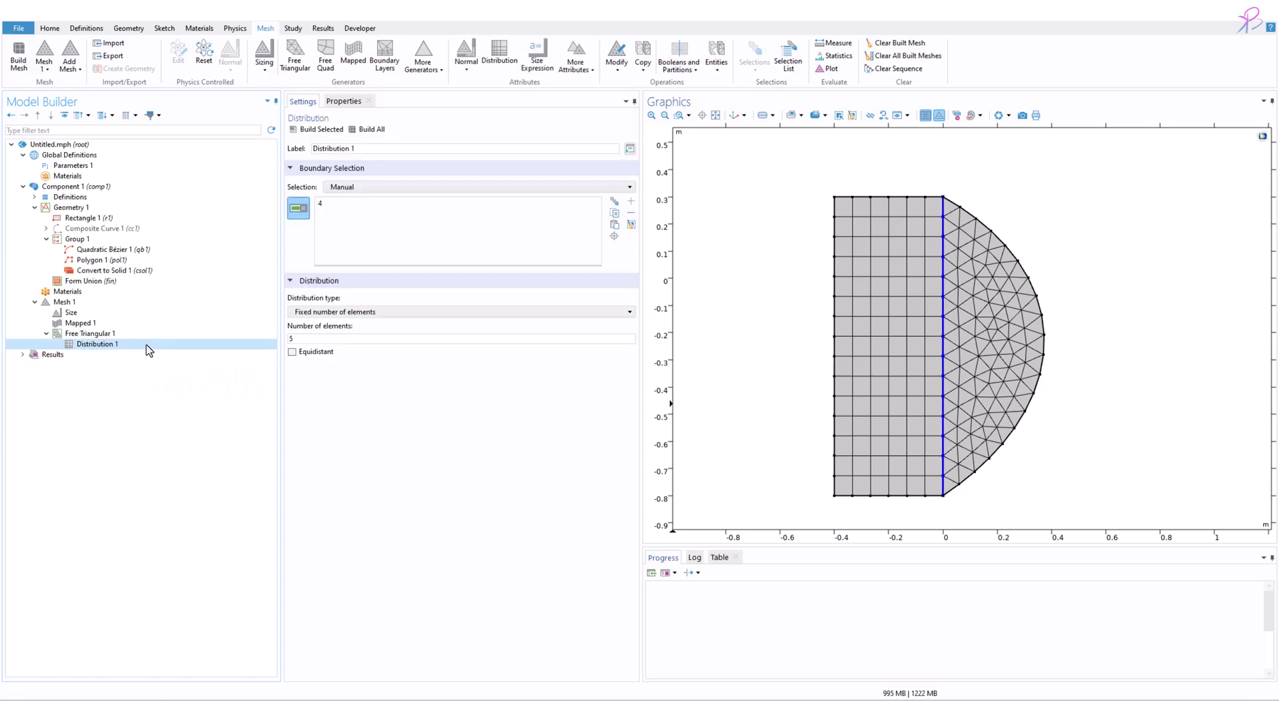
pyautogui.press('Delete')
pyautogui.click(660, 401)
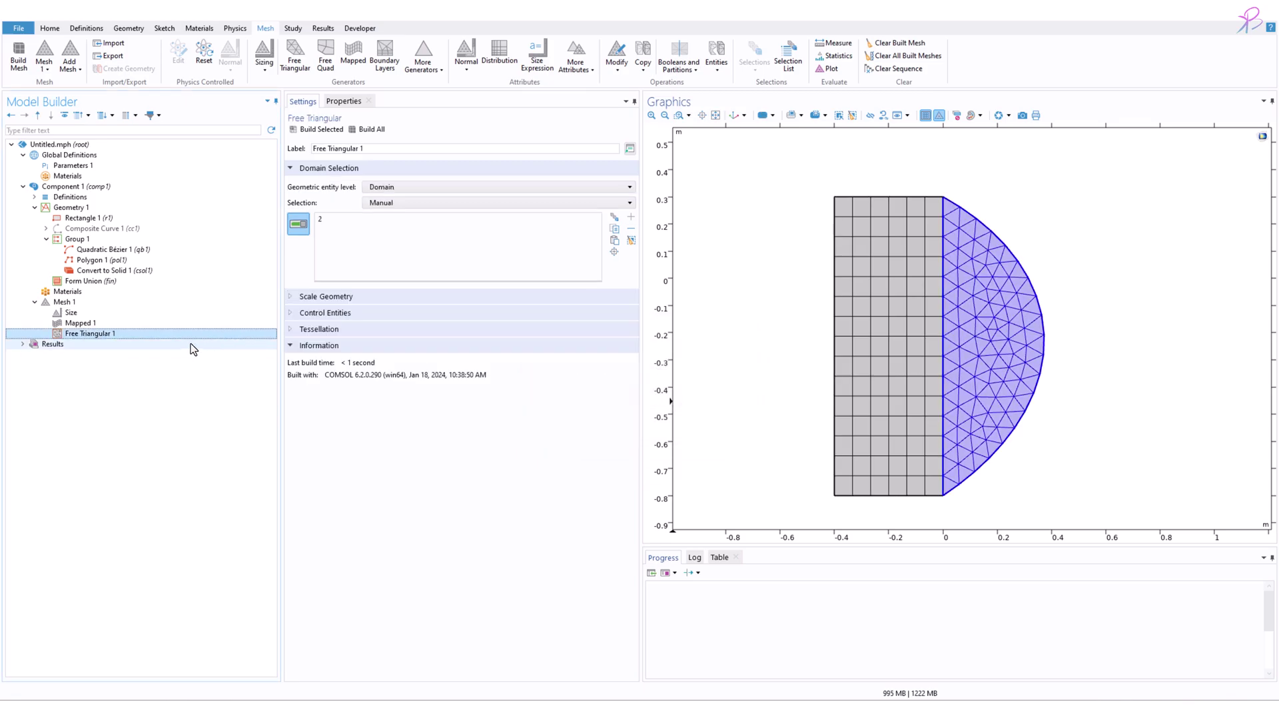
# Add a new Distribution node to the Mapped 1 step from the Mesh tab
pyautogui.click(70, 312)
pyautogui.rightClick(84, 312)
pyautogui.press('Escape')
pyautogui.press('Up')
pyautogui.click(85, 323)
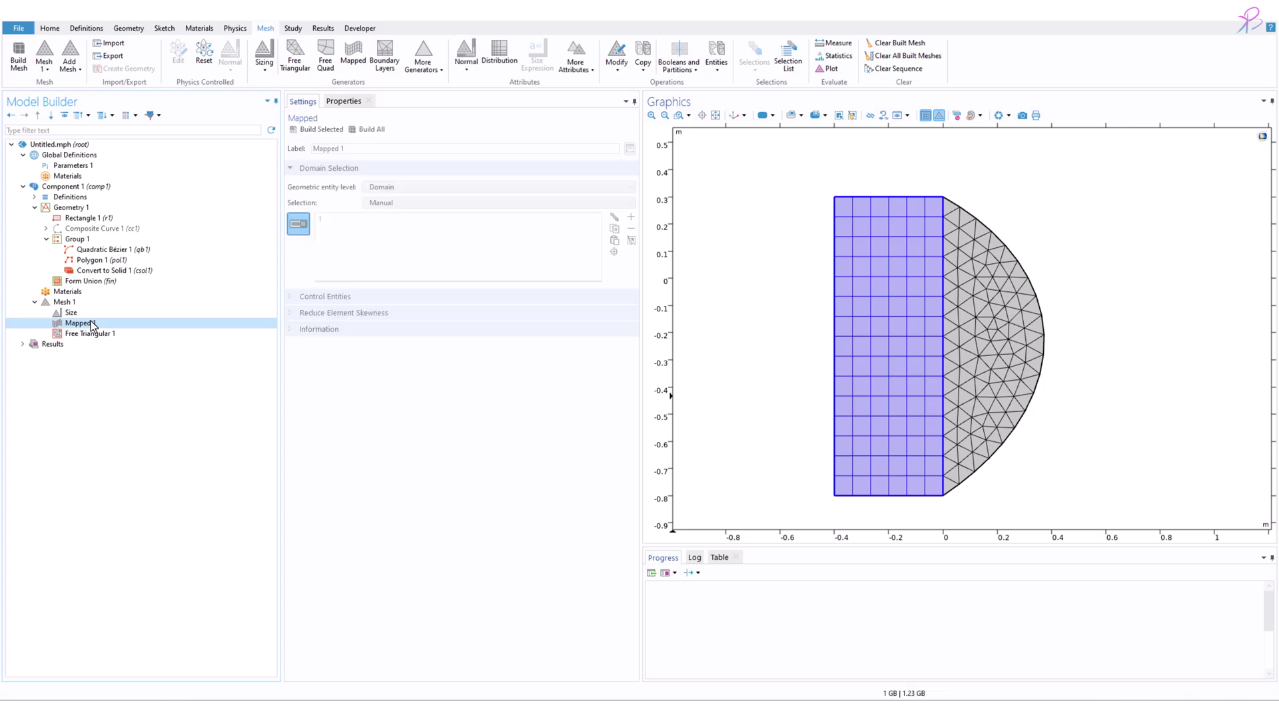
pyautogui.click(508, 59)
# Move Distribution 1 above Mapped 1, apply 5 elements to shared boundary 4, and rebuild all
pyautogui.moveTo(91, 337); pyautogui.dragTo(93, 331)
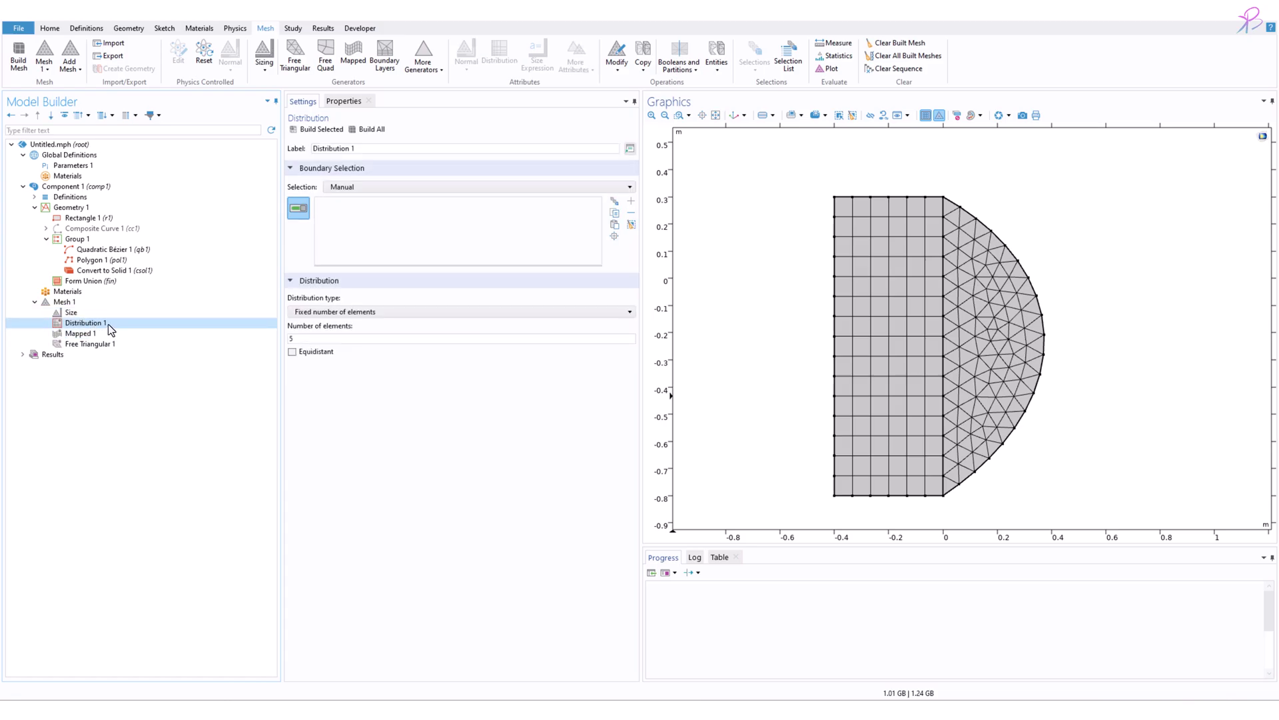
pyautogui.click(942, 255)
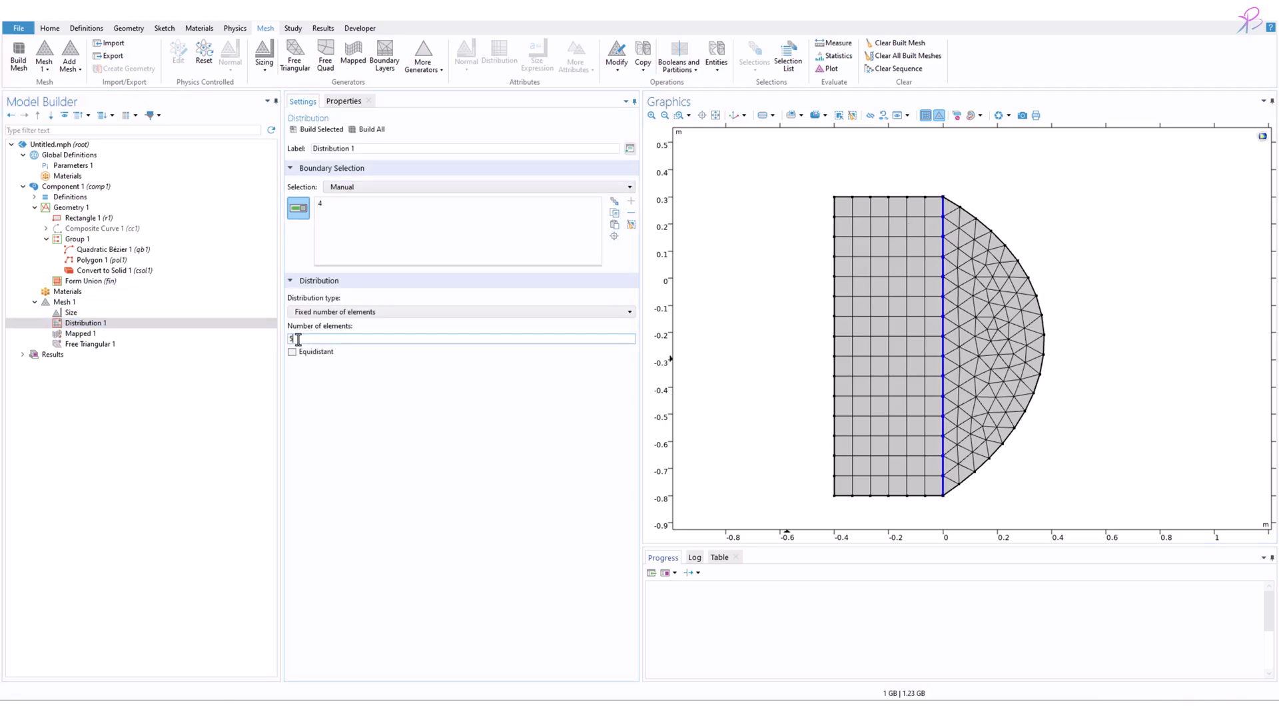
pyautogui.click(371, 131)
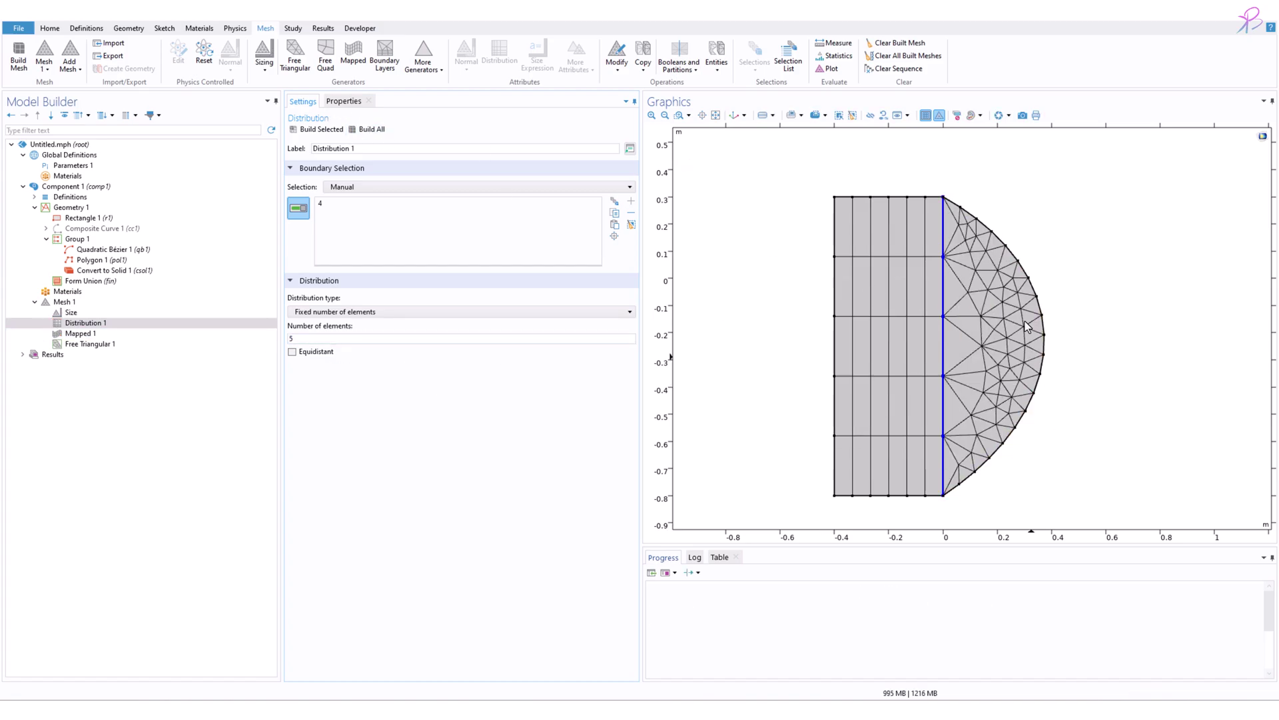
pyautogui.doubleClick(310, 339)
pyautogui.click(1114, 479)
pyautogui.scroll(3, 962, 250)
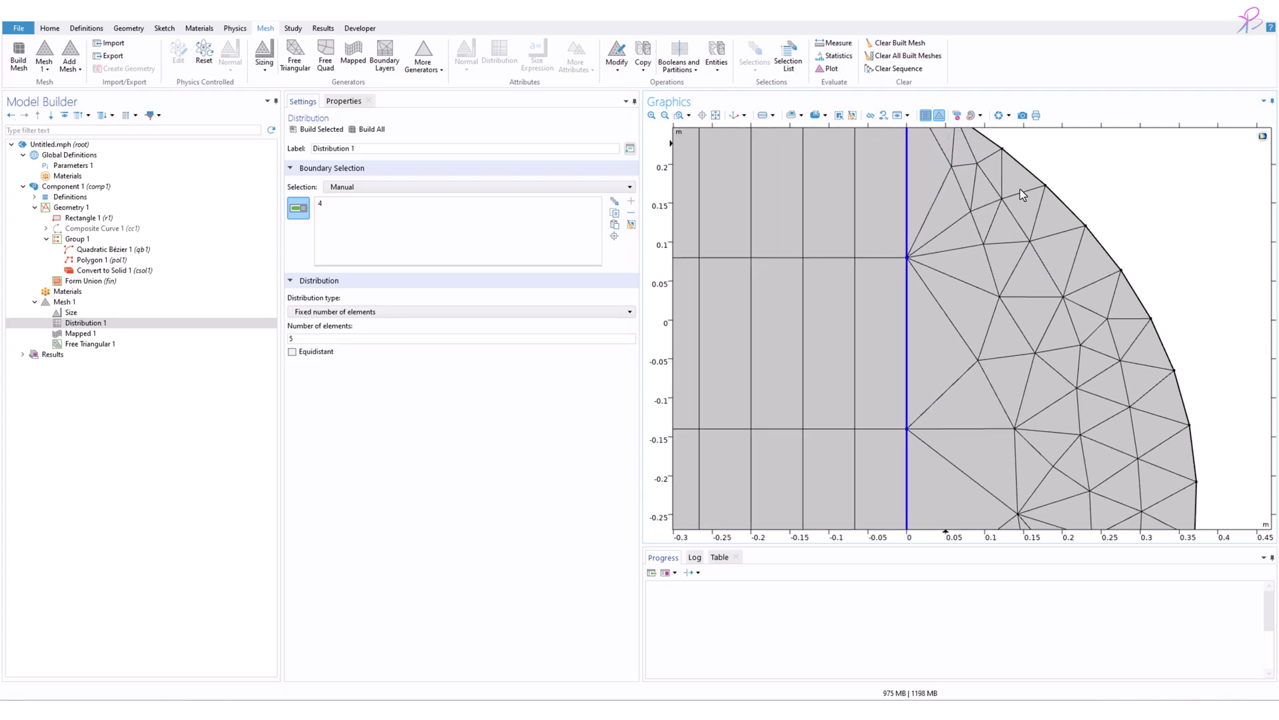
pyautogui.scroll(-4, 1053, 385)
pyautogui.scroll(-2, 1053, 385)
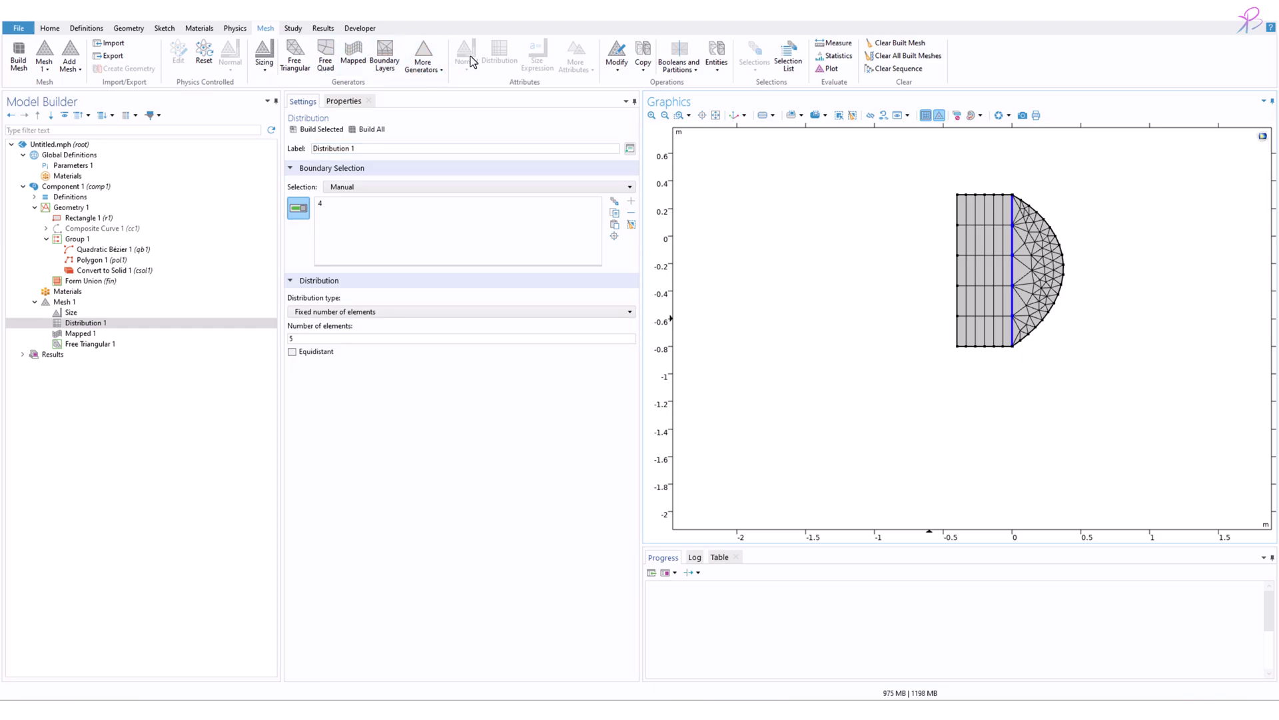
# Add a 50-element Distribution on curved boundary 5 under Free Triangular 1 and rebuild
pyautogui.click(67, 302)
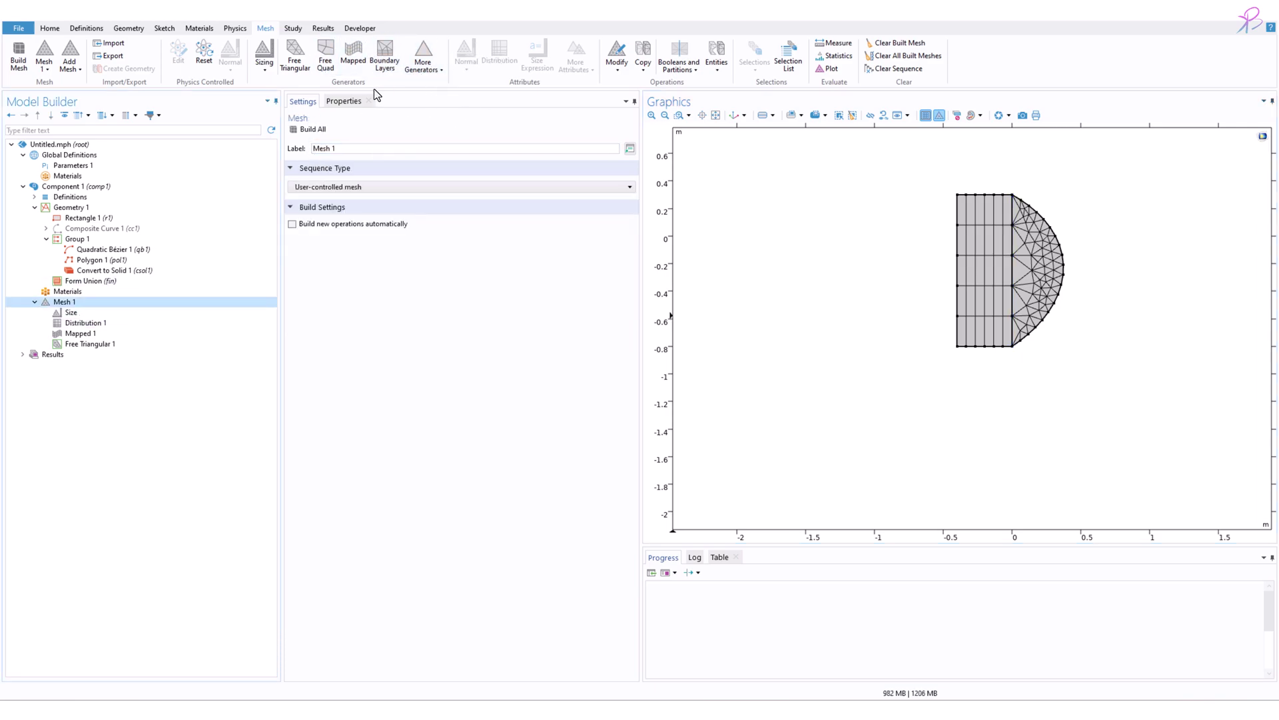
pyautogui.click(91, 344)
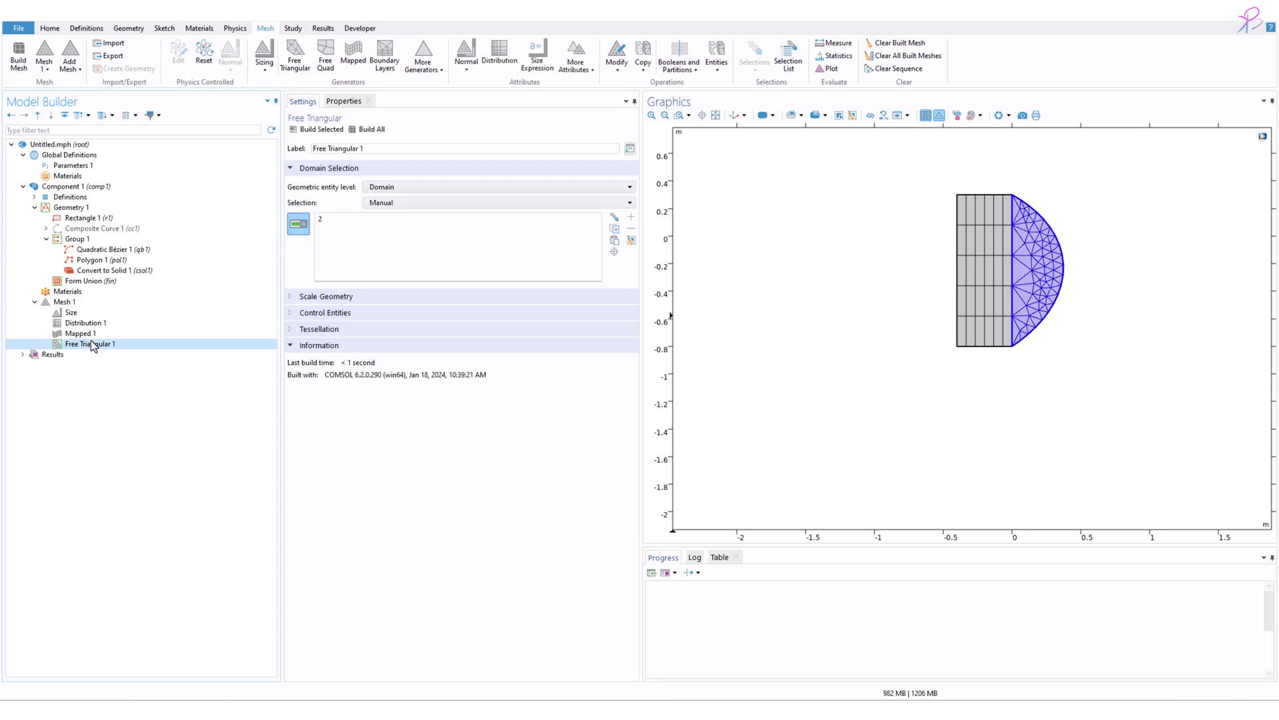
pyautogui.rightClick(91, 344)
pyautogui.click(136, 391)
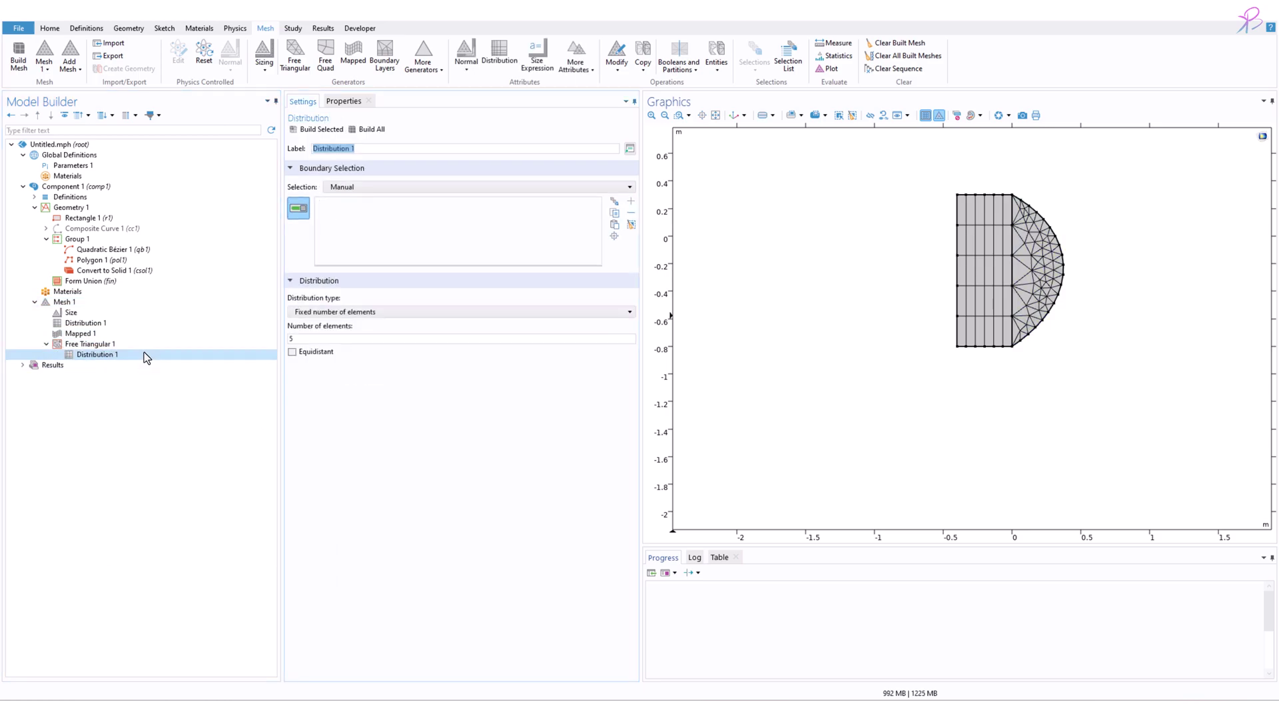
pyautogui.click(1056, 243)
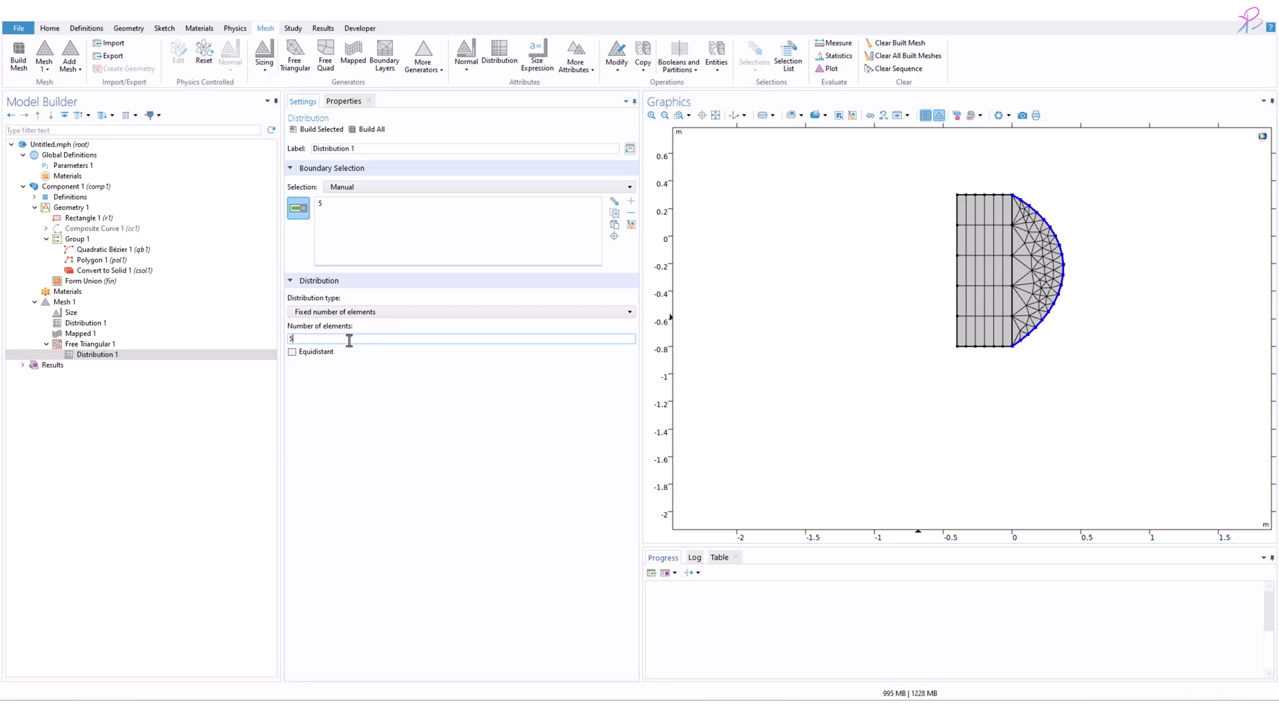
pyautogui.click(367, 128)
pyautogui.scroll(2, 1079, 230)
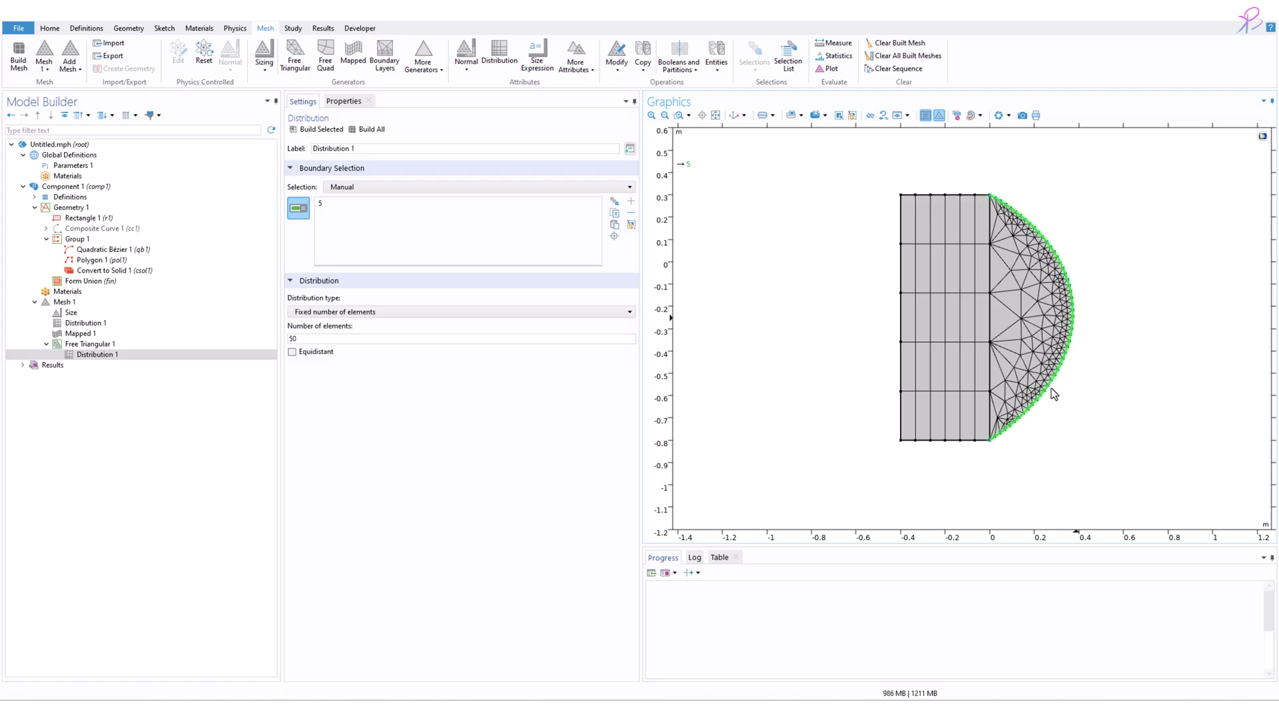
pyautogui.scroll(5, 1122, 323)
pyautogui.scroll(-4, 1084, 319)
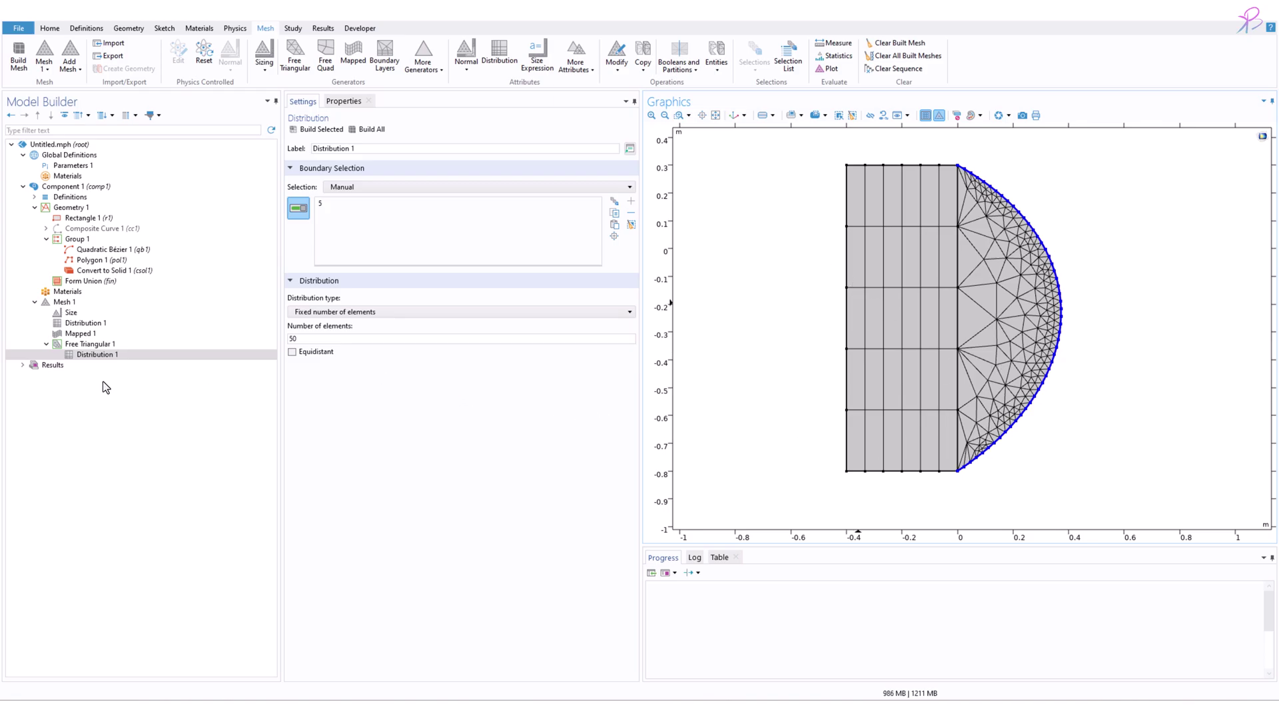
pyautogui.click(92, 345)
pyautogui.click(46, 345)
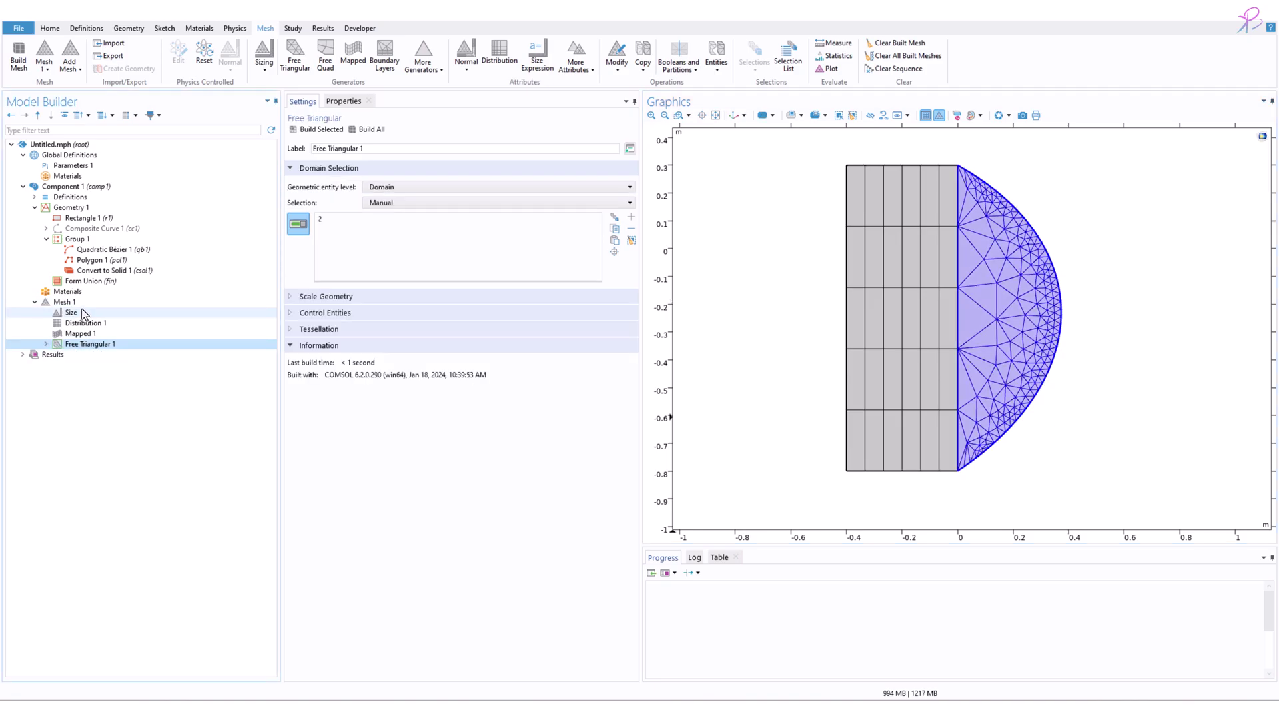
pyautogui.click(87, 323)
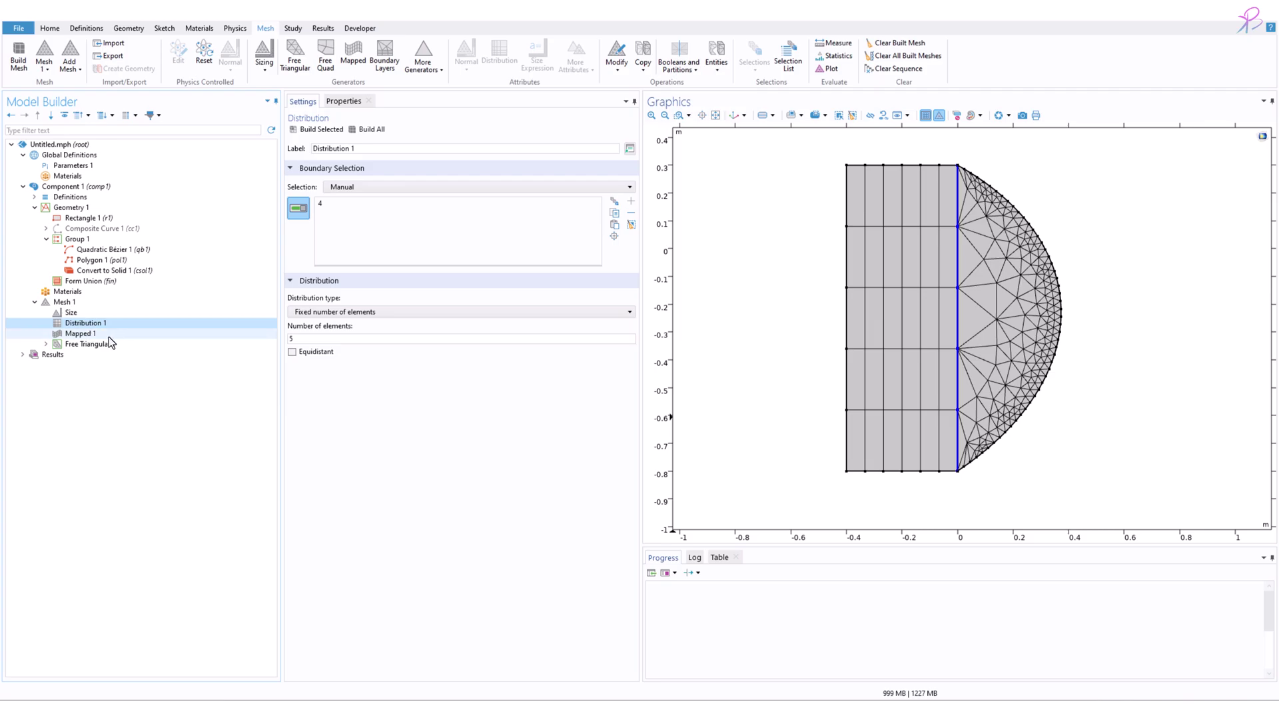
pyautogui.click(108, 335)
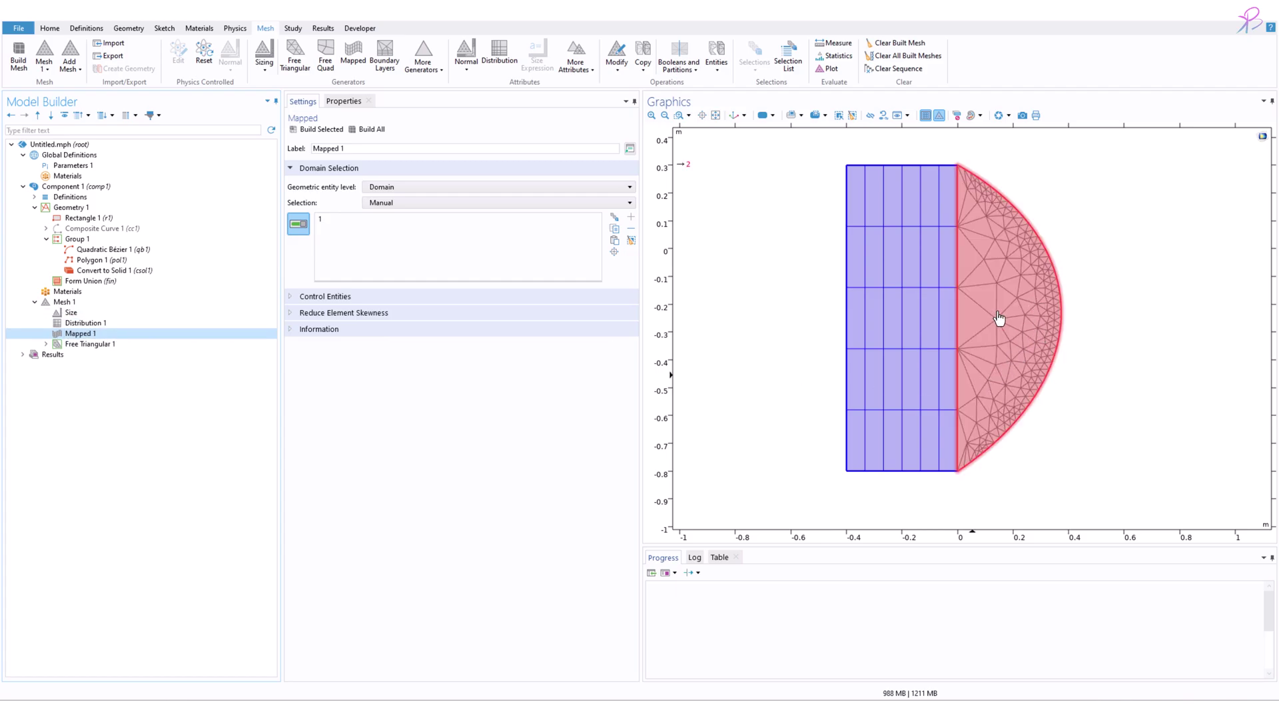
pyautogui.click(108, 344)
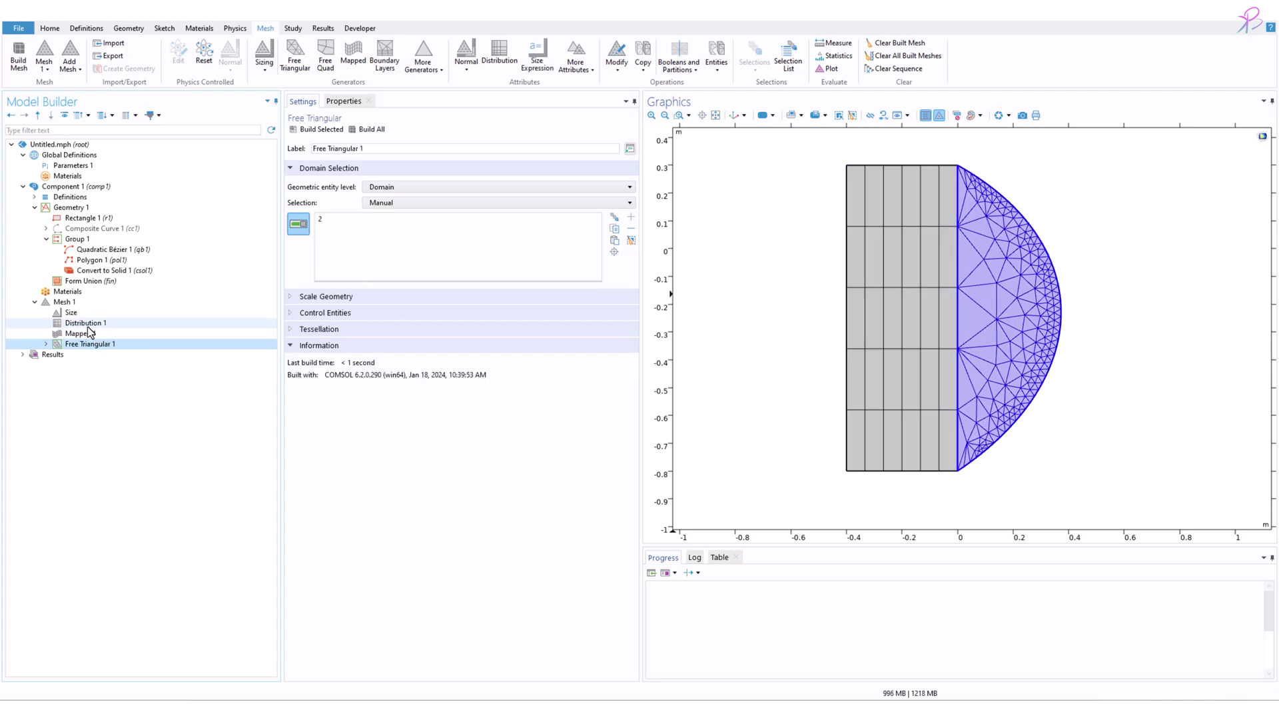
pyautogui.click(90, 333)
pyautogui.moveTo(100, 324)
pyautogui.mouseDown()
pyautogui.moveTo(103, 358)
pyautogui.moveTo(100, 339)
pyautogui.mouseUp()
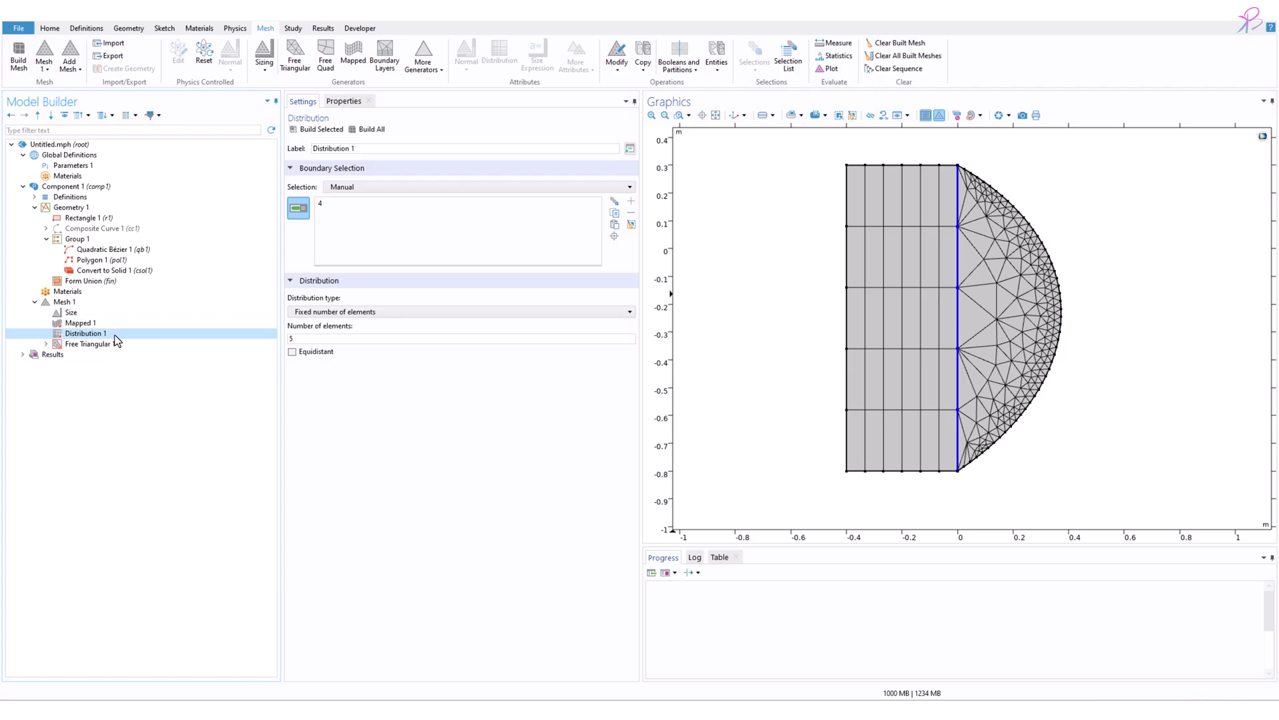
# Rebuild the mesh and review the Mapped 1 and Distribution 1 settings
pyautogui.click(371, 129)
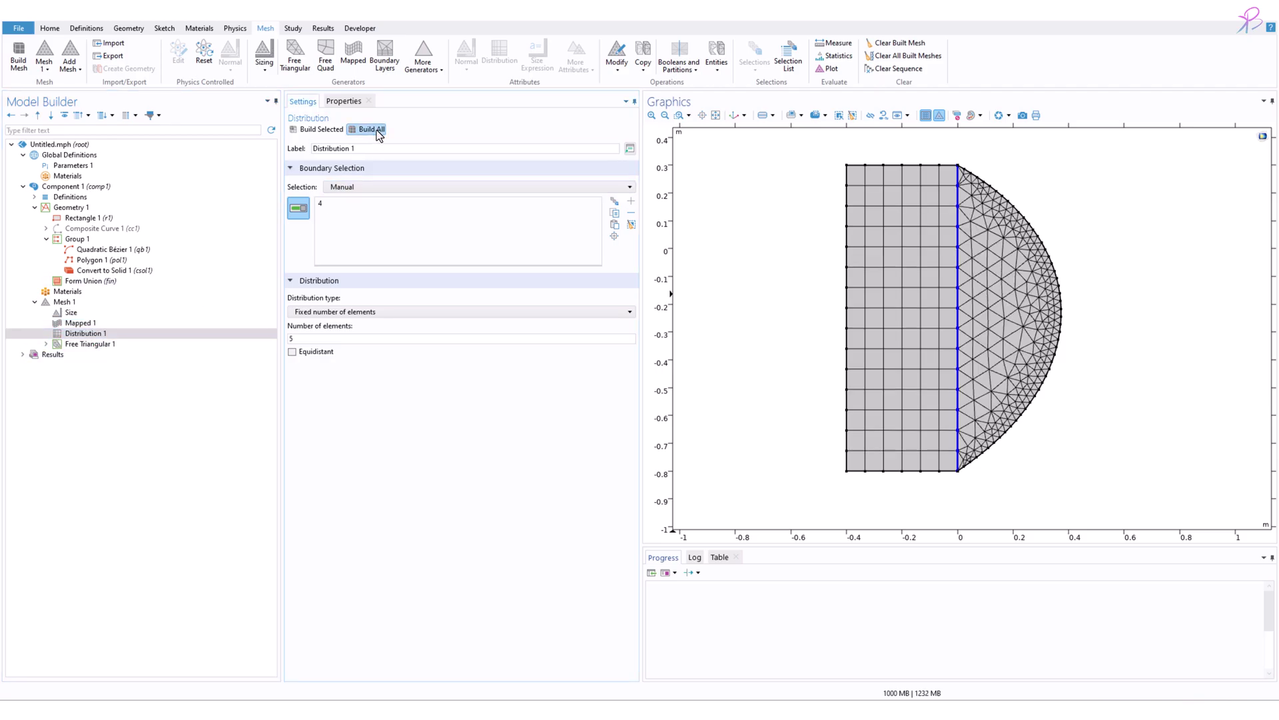
pyautogui.click(120, 333)
pyautogui.moveTo(114, 336); pyautogui.dragTo(98, 328)
pyautogui.click(103, 324)
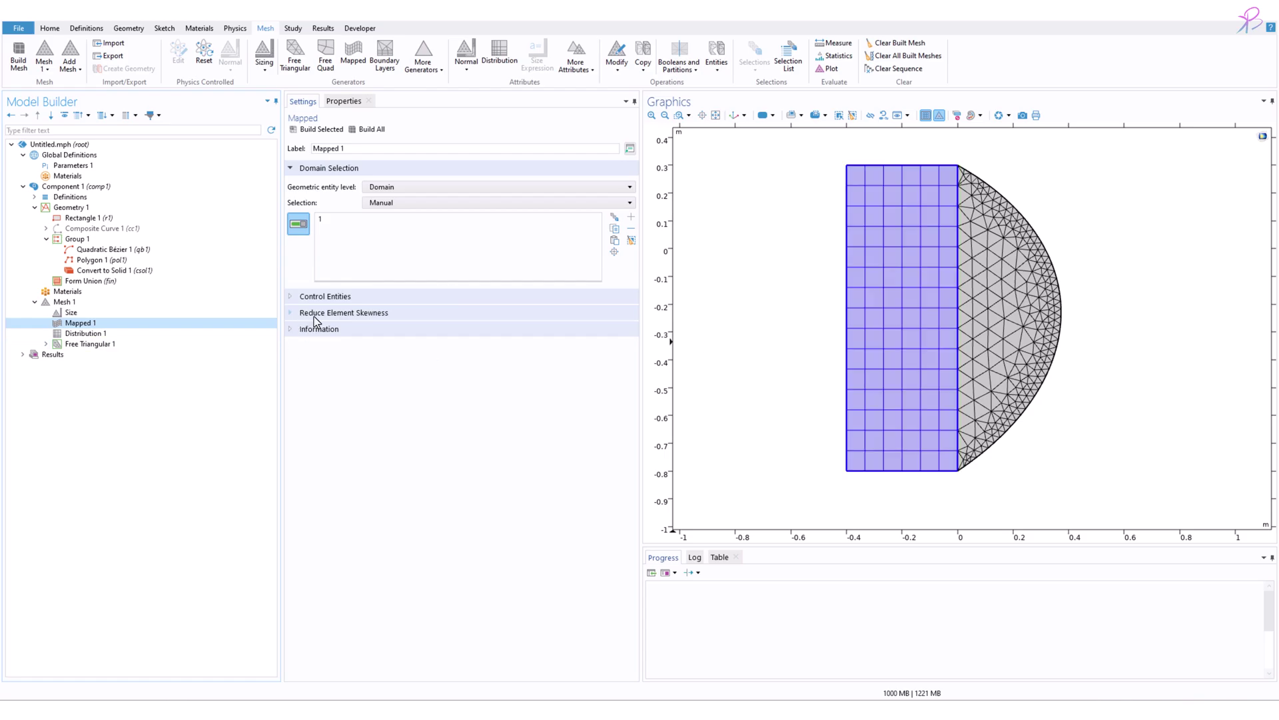
pyautogui.click(330, 297)
pyautogui.click(322, 297)
pyautogui.click(86, 335)
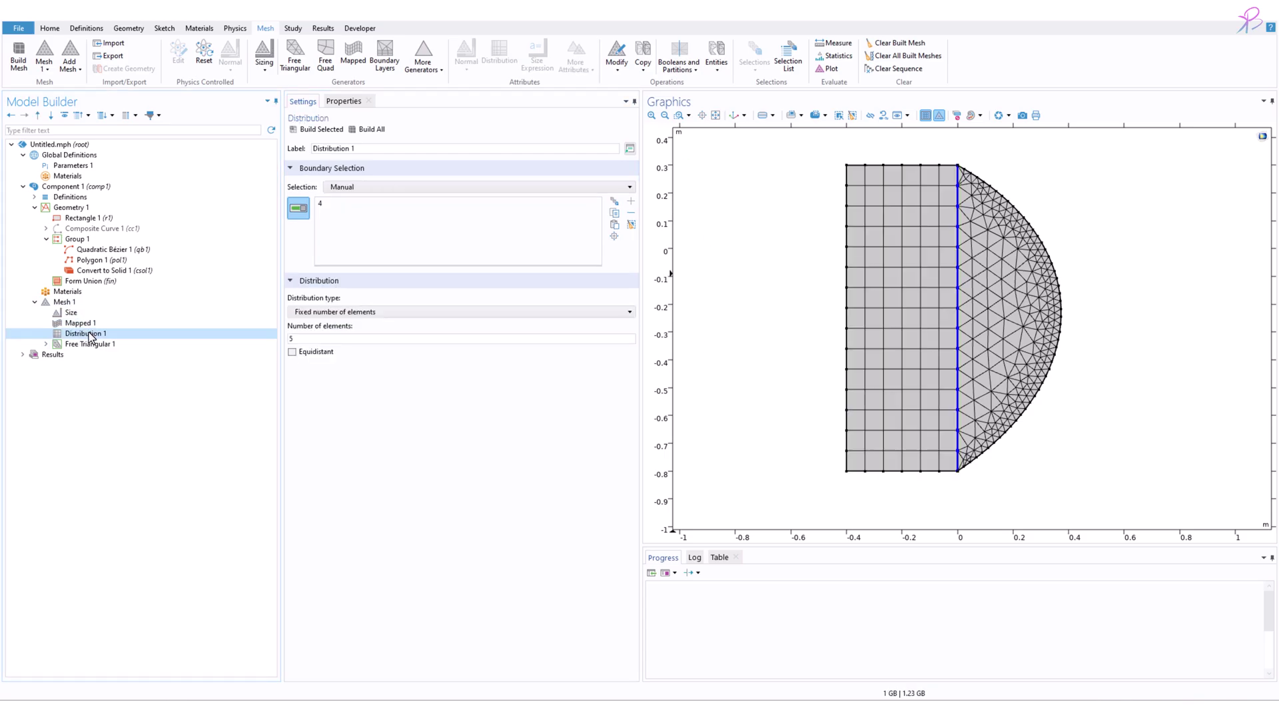
pyautogui.doubleClick(291, 339)
# Place Distribution 1 before Mapped 1 and rebuild the mesh in that order
pyautogui.click(104, 335)
pyautogui.moveTo(125, 336); pyautogui.dragTo(96, 335)
pyautogui.moveTo(99, 326); pyautogui.dragTo(94, 323)
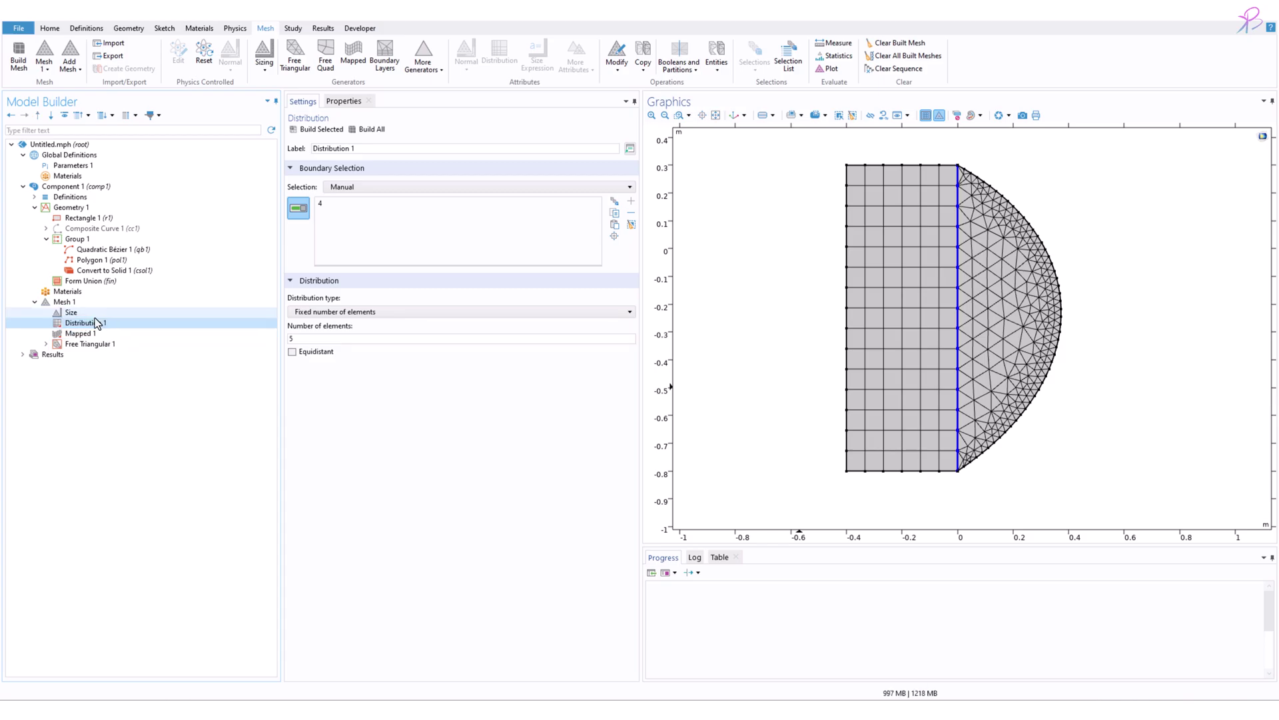
pyautogui.click(74, 313)
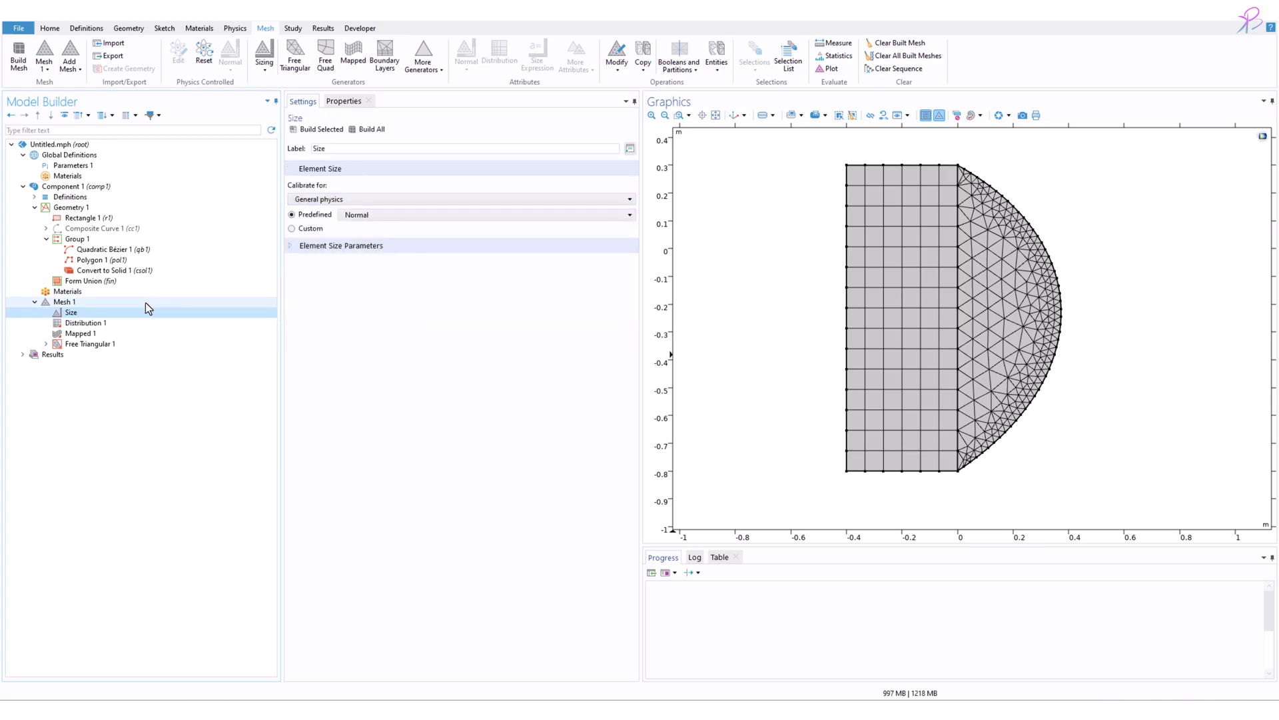
pyautogui.click(87, 323)
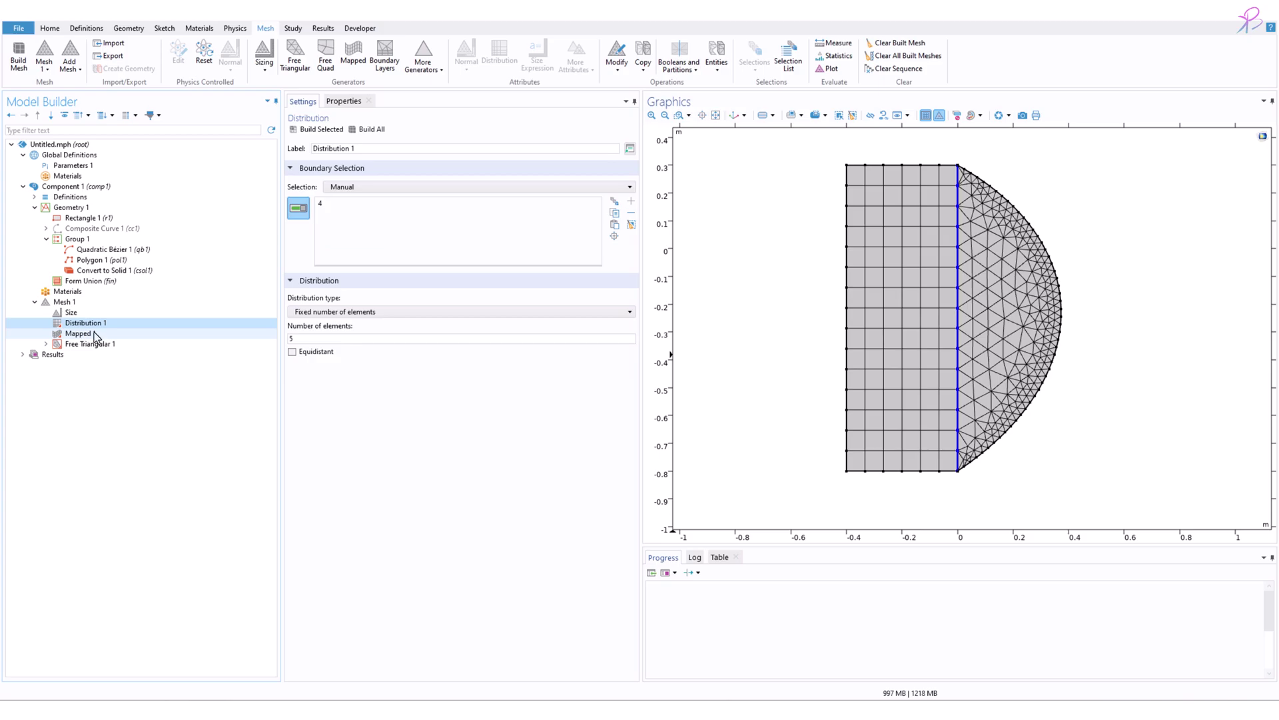
pyautogui.click(297, 340)
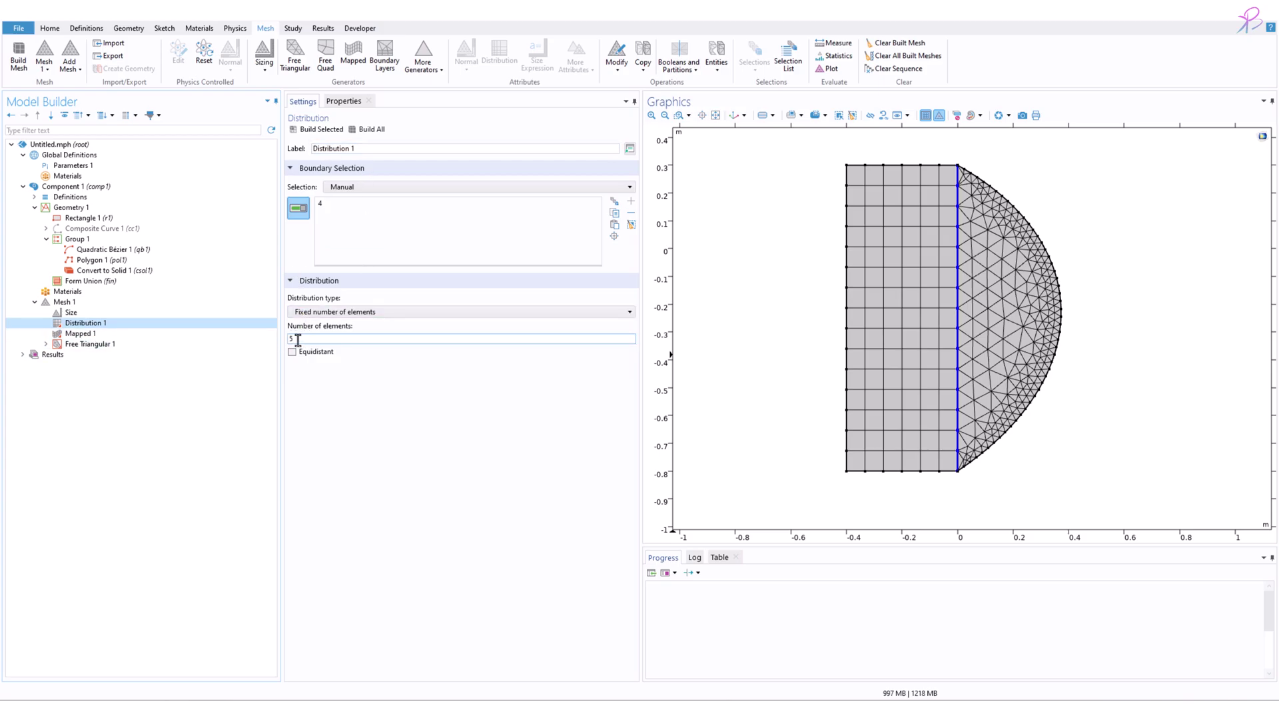
pyautogui.click(371, 130)
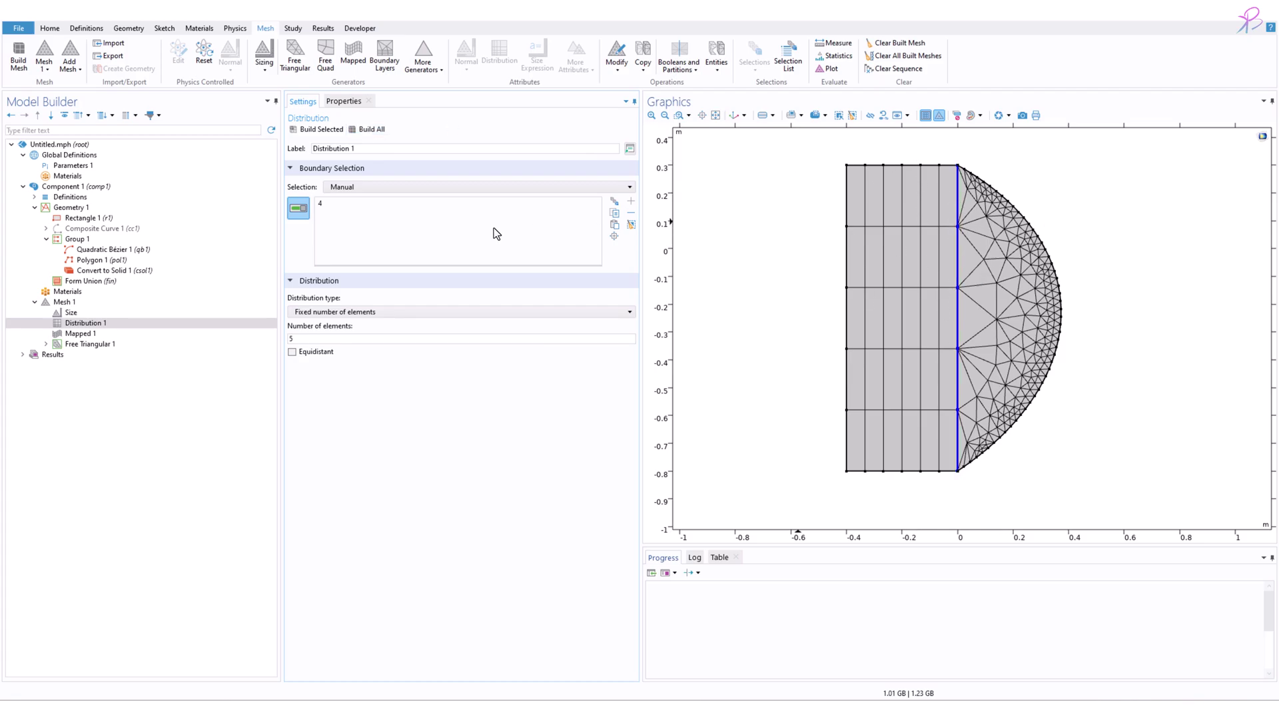
# Move Distribution 1 after Mapped 1, rebuild to compare, then move it back before Mapped 1
pyautogui.click(85, 323)
pyautogui.moveTo(85, 340); pyautogui.dragTo(86, 337)
pyautogui.click(372, 129)
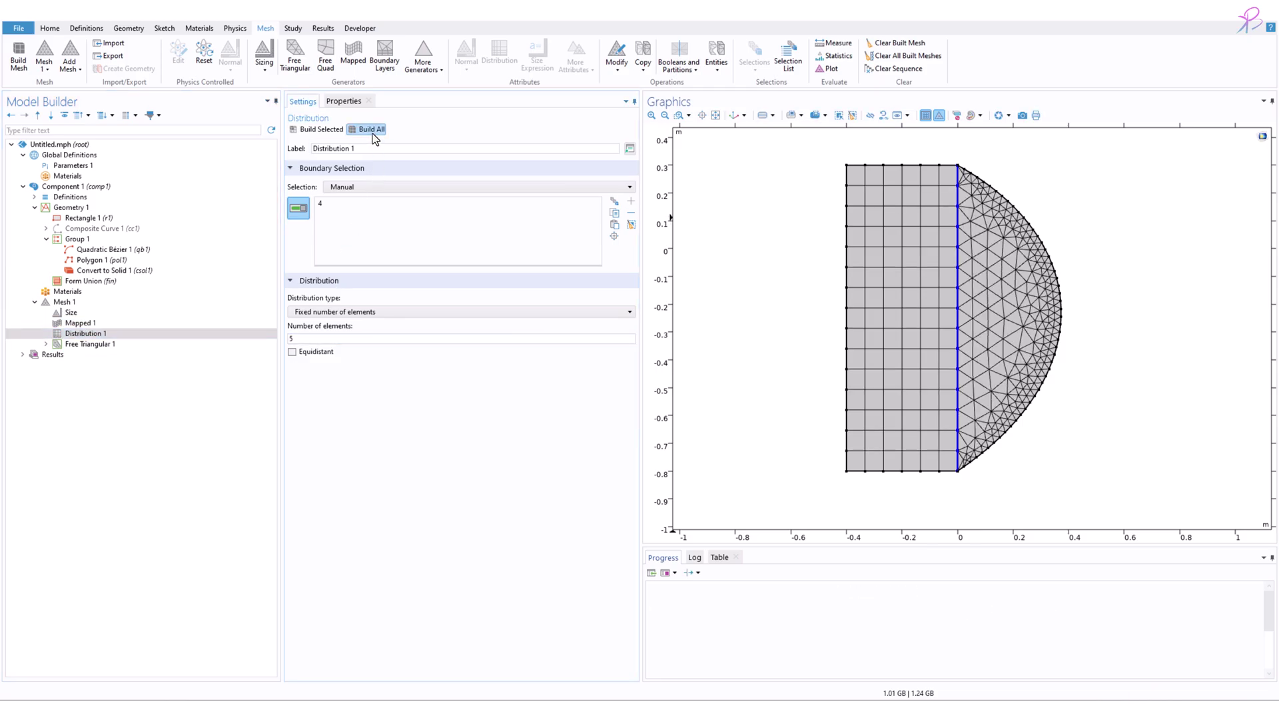
pyautogui.moveTo(88, 335); pyautogui.dragTo(92, 324)
pyautogui.click(94, 345)
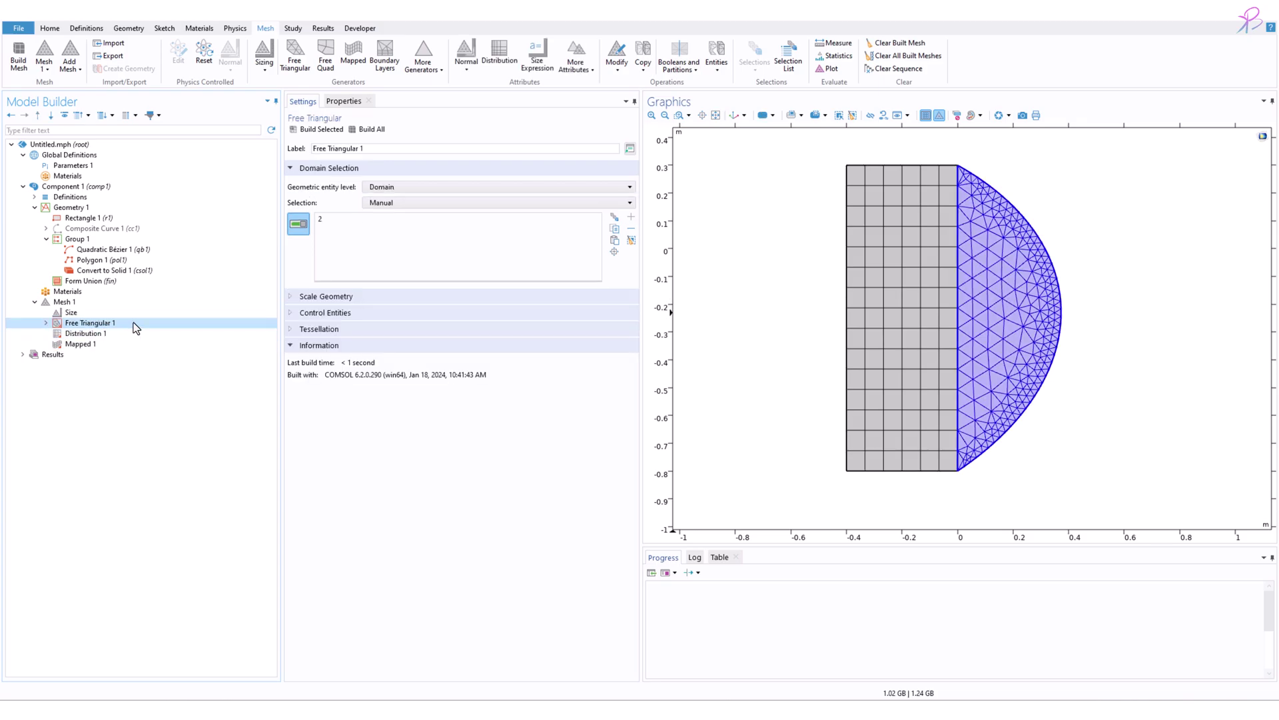
# Rebuild the mesh, then move Free Triangular 1 to the end, after Mapped 1
pyautogui.click(370, 129)
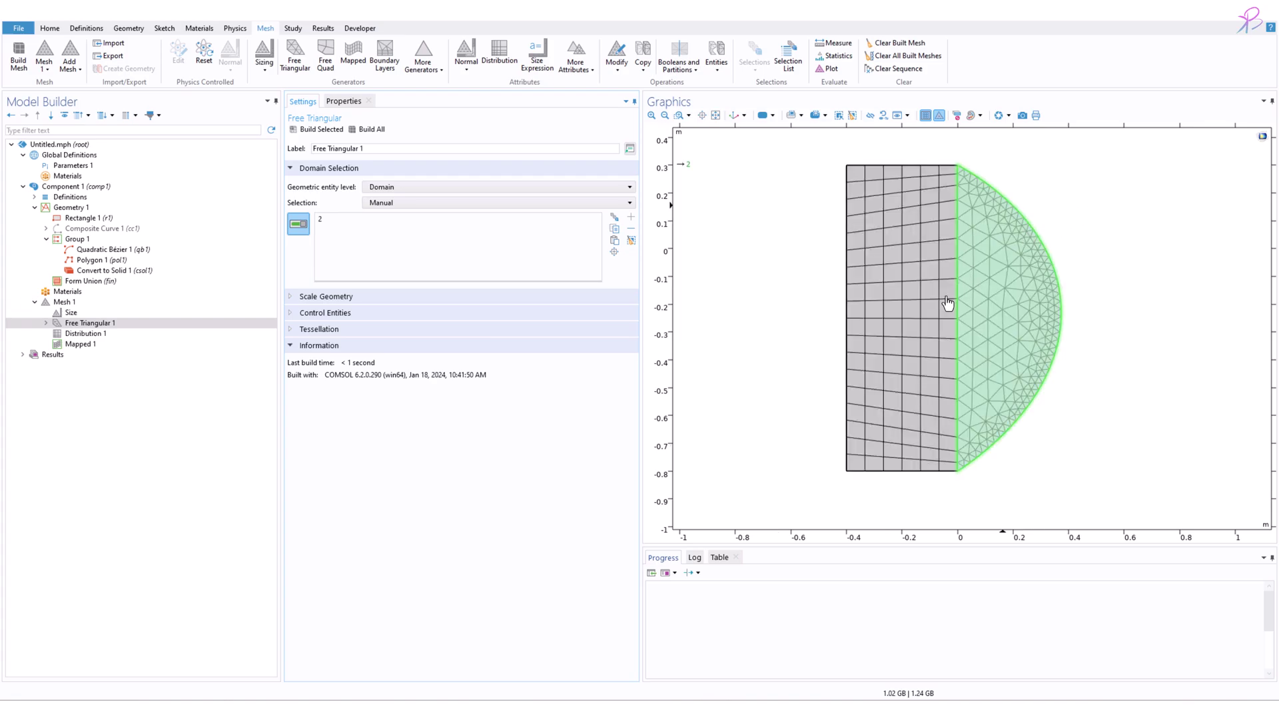
pyautogui.click(107, 324)
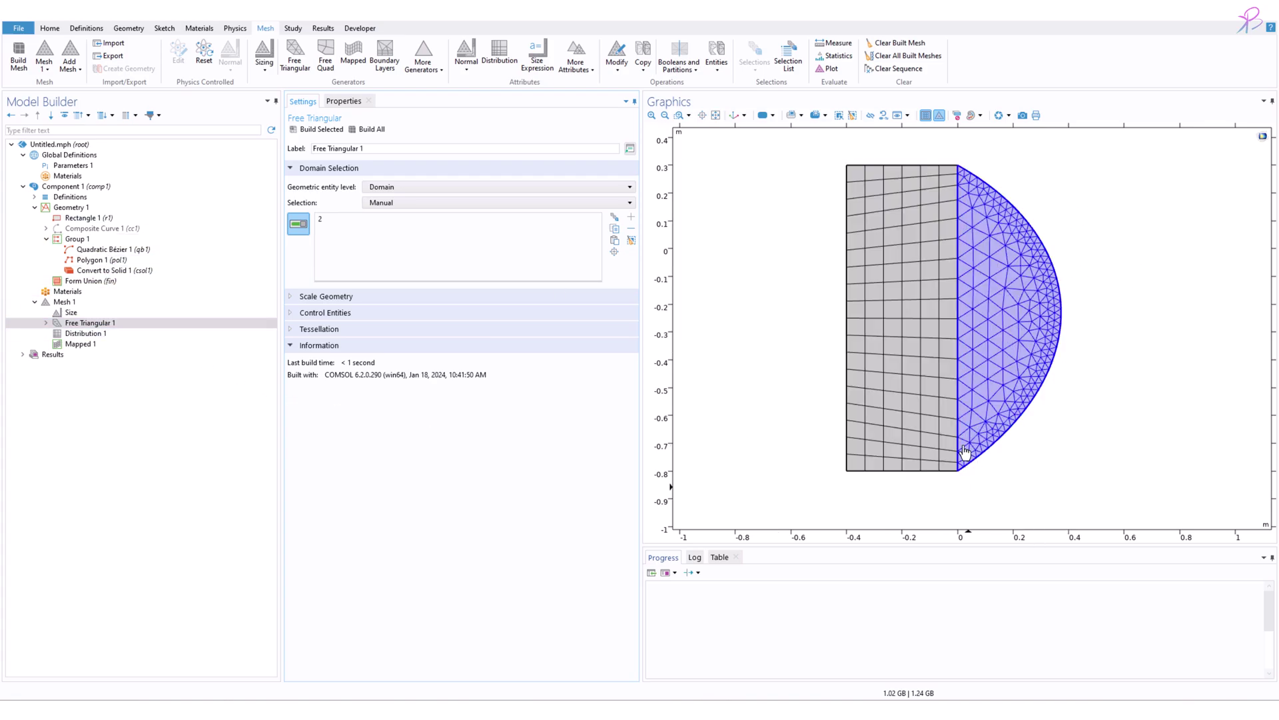
pyautogui.click(91, 325)
pyautogui.moveTo(93, 327); pyautogui.dragTo(94, 353)
pyautogui.click(93, 334)
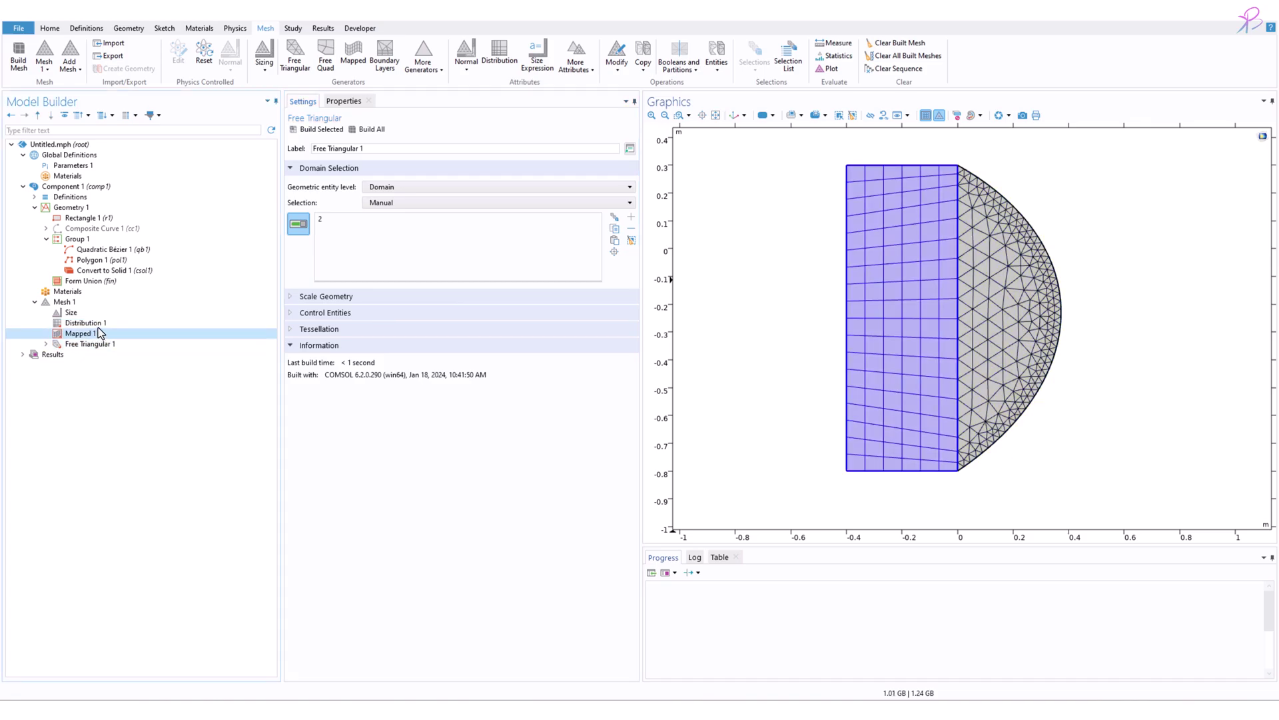
pyautogui.click(86, 323)
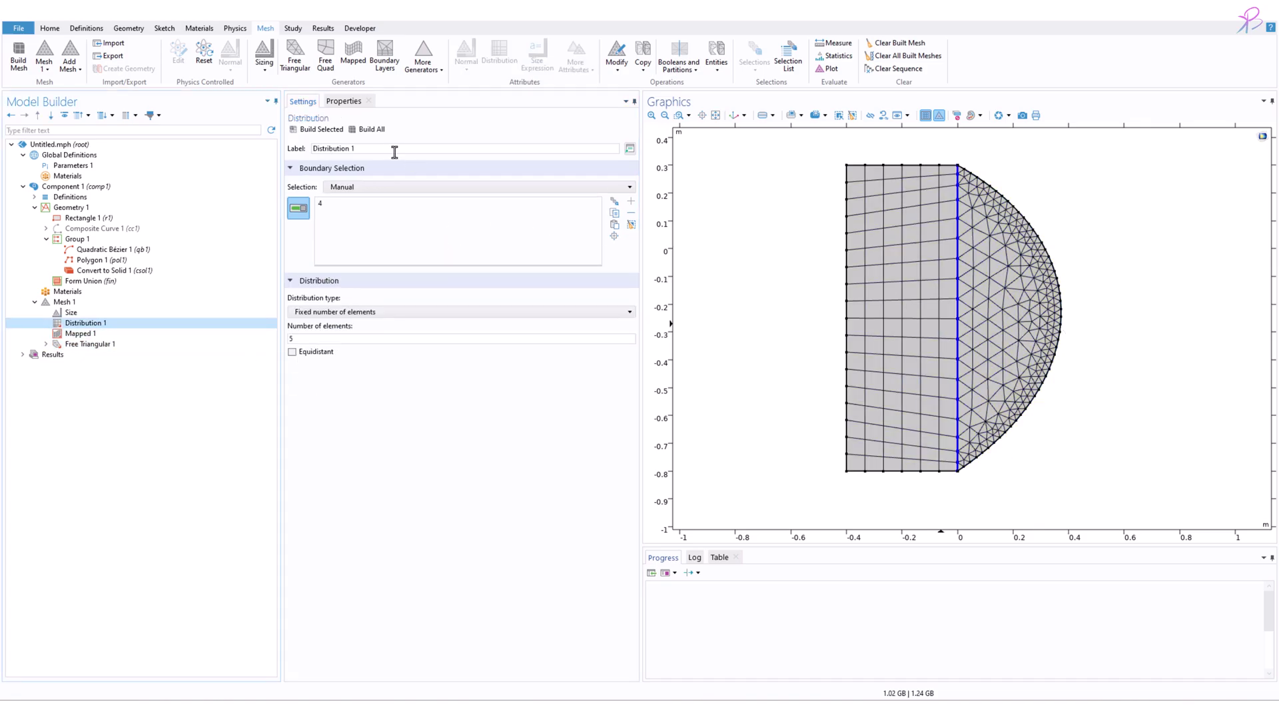
# Rebuild the whole mesh so the rectangle regains its five-row quad grid along the shared edge
pyautogui.click(371, 129)
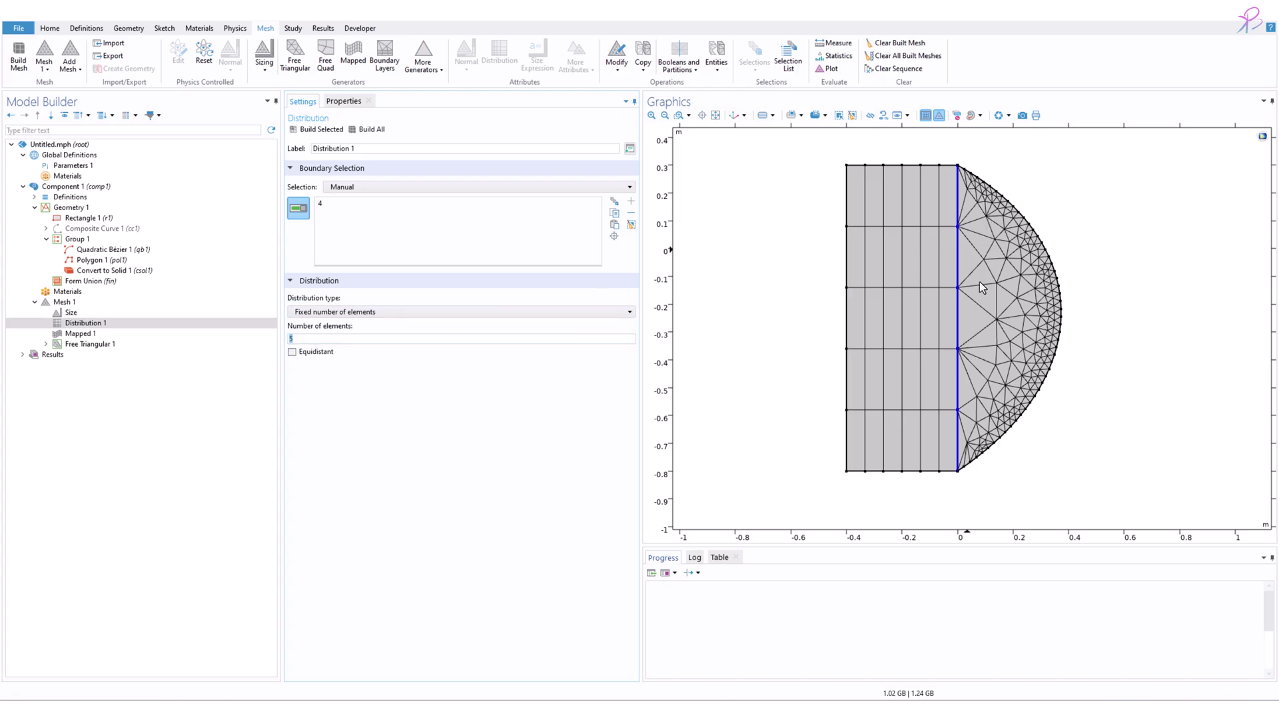
# Turn Distribution 1's element count into a new global parameter density_mesh with value 5
pyautogui.rightClick(291, 345)
pyautogui.click(330, 351)
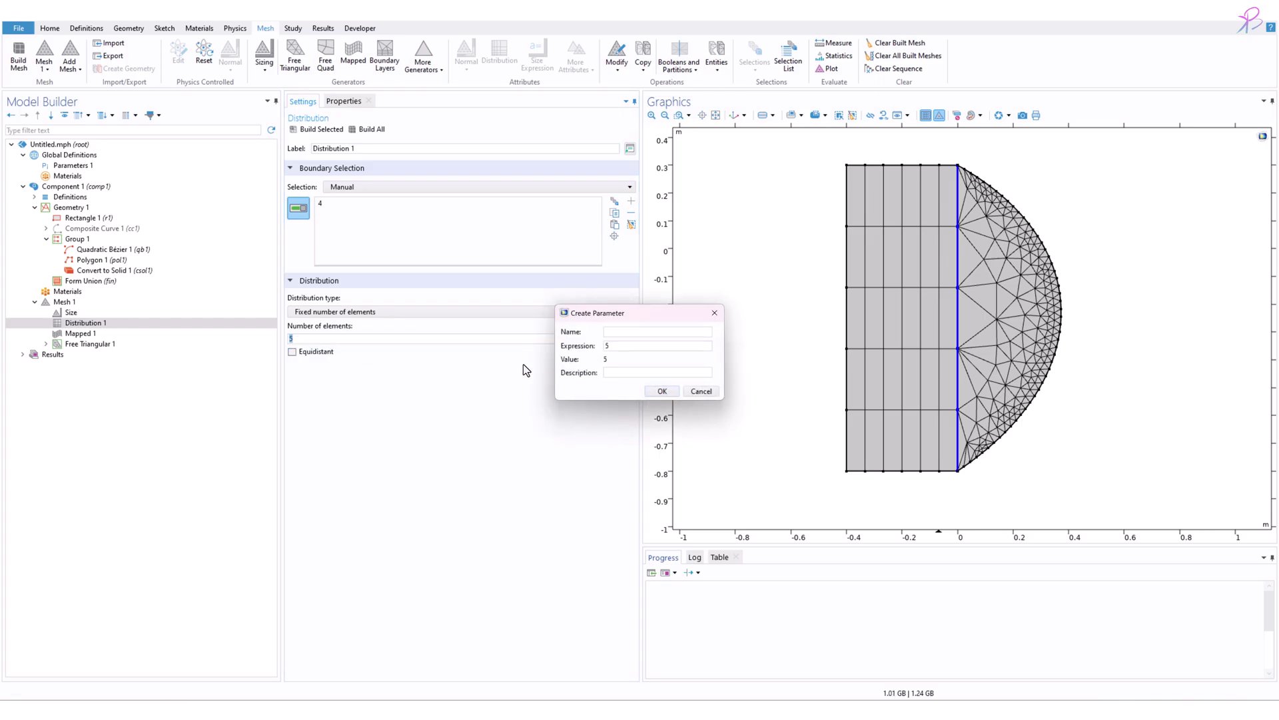
pyautogui.write('density_mesh')
pyautogui.click(662, 392)
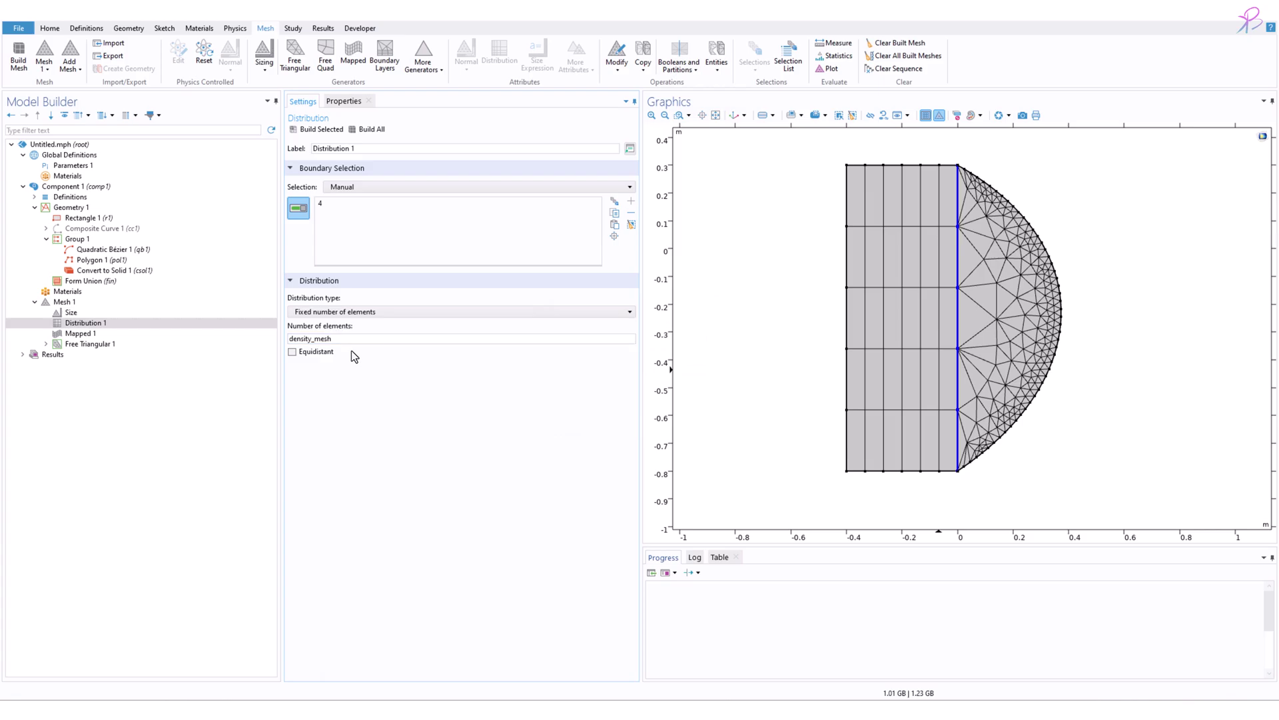
pyautogui.click(71, 166)
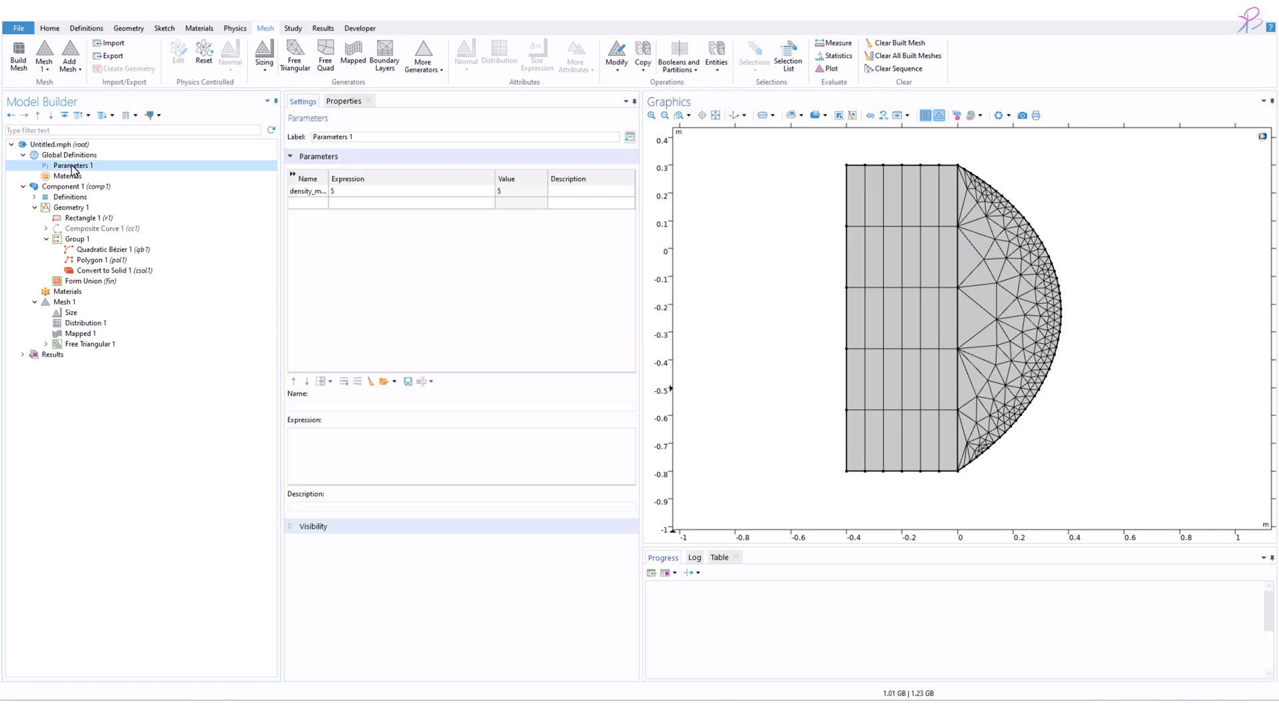
# Change density_mesh to 20 in Parameters 1 and rebuild Mesh 1 with the finer density
pyautogui.moveTo(328, 178); pyautogui.dragTo(360, 177)
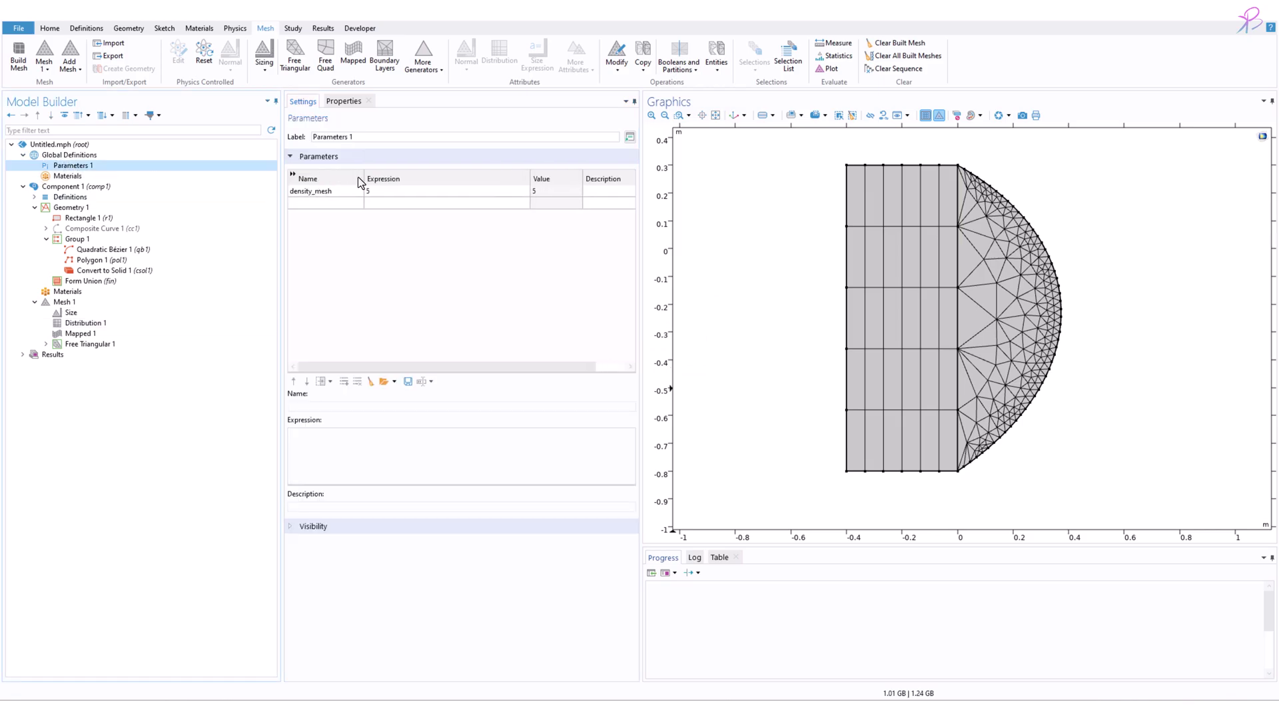
pyautogui.click(390, 192)
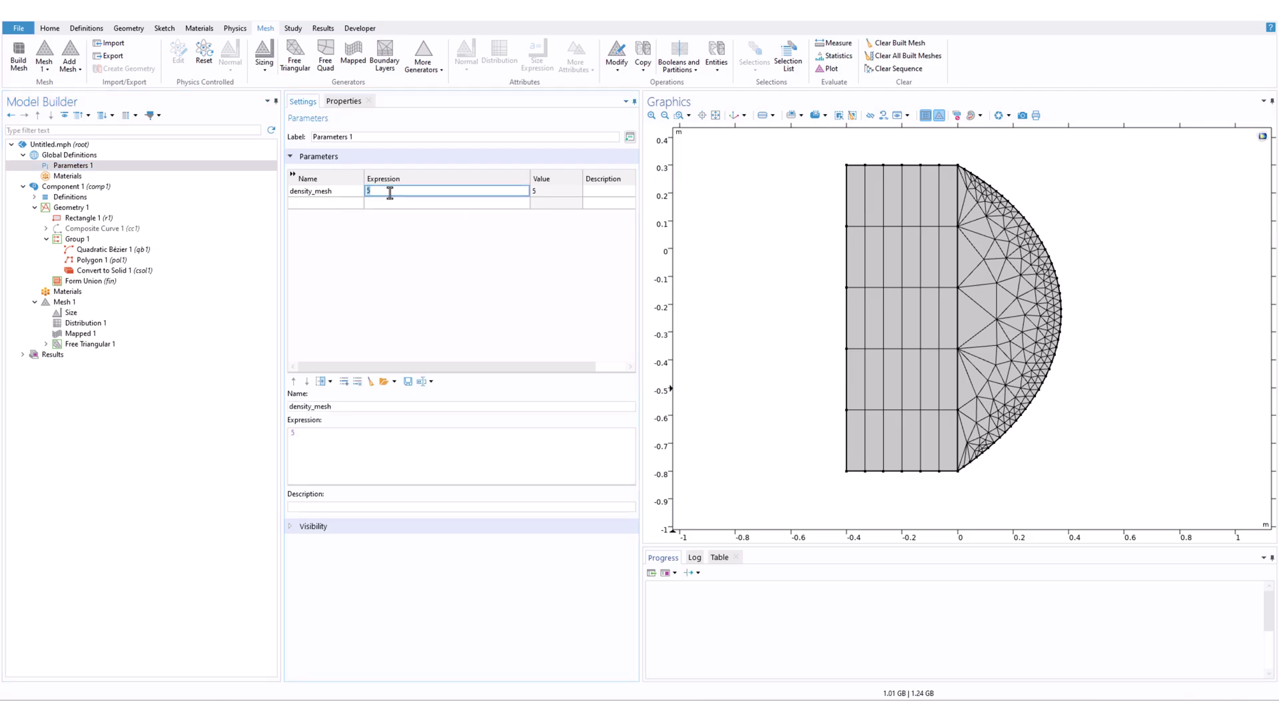
pyautogui.write('20')
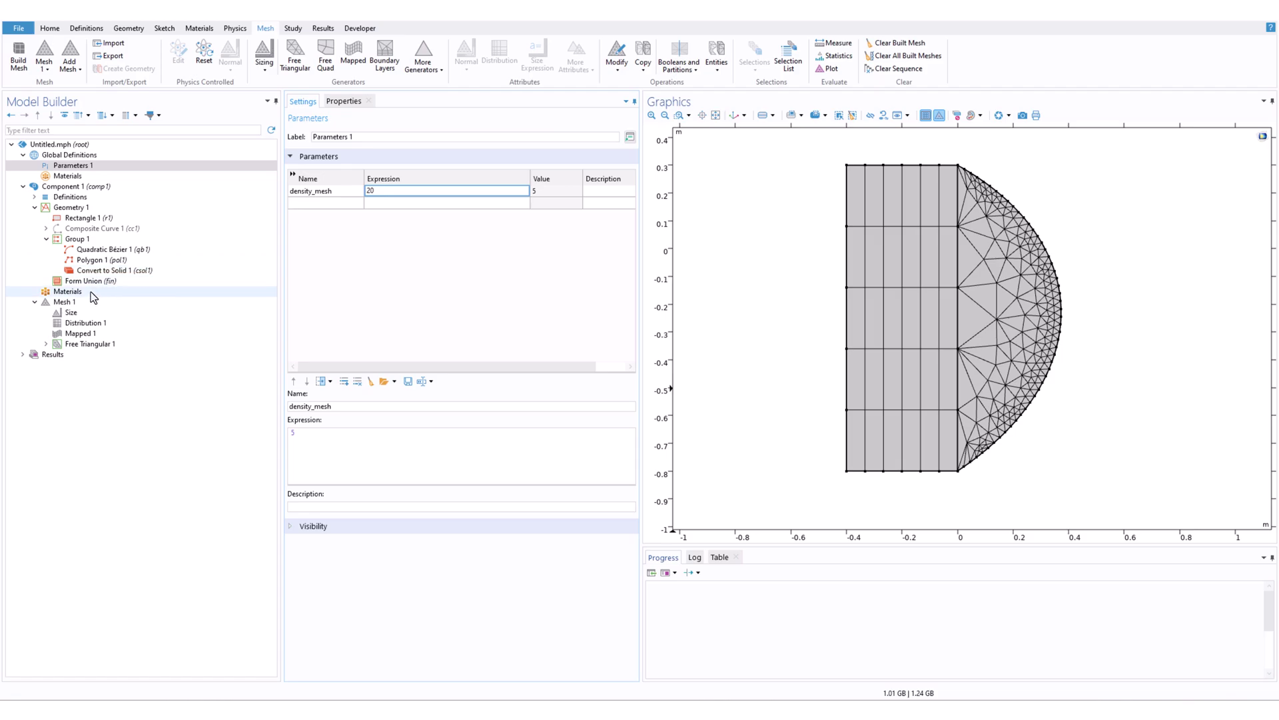
pyautogui.click(72, 307)
pyautogui.click(310, 129)
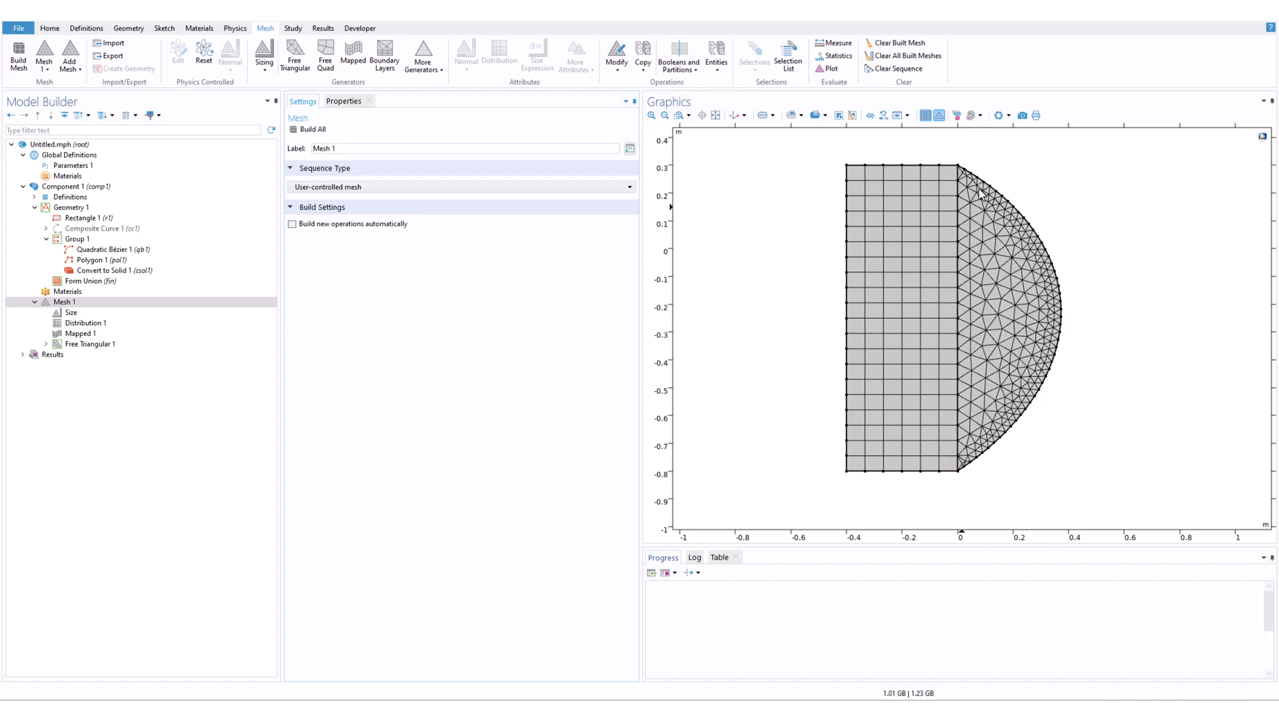
pyautogui.click(716, 115)
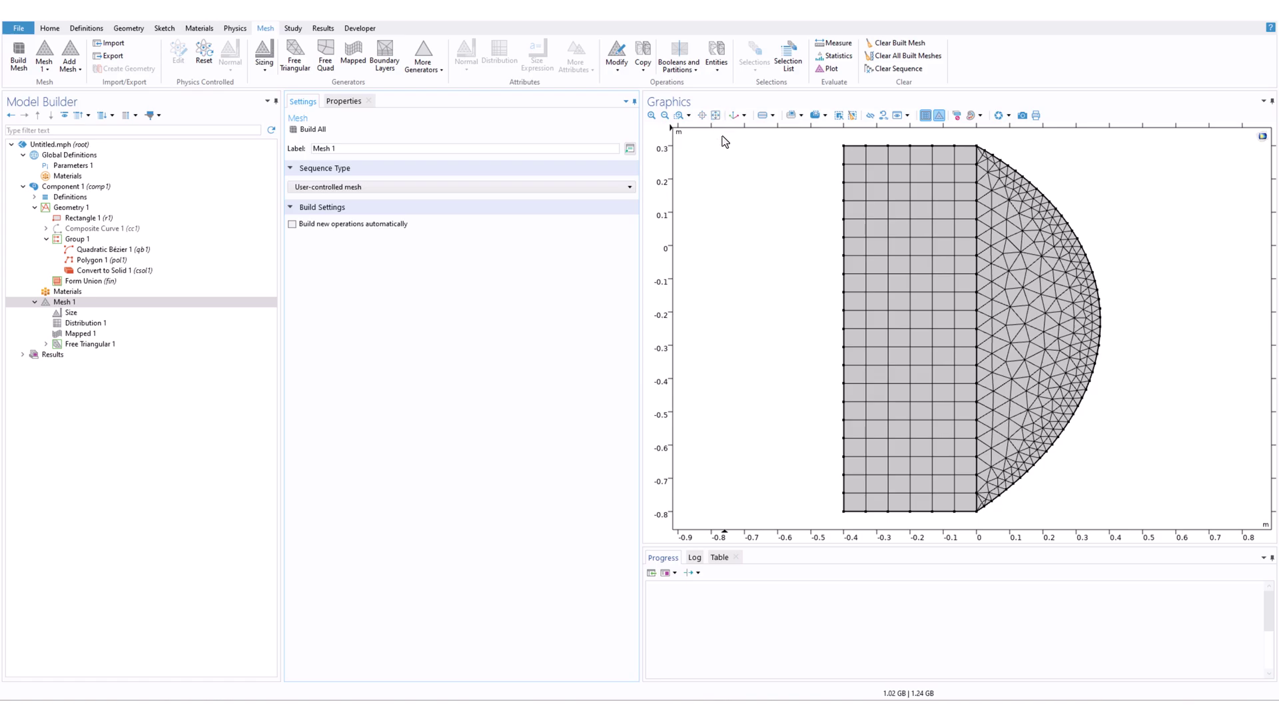